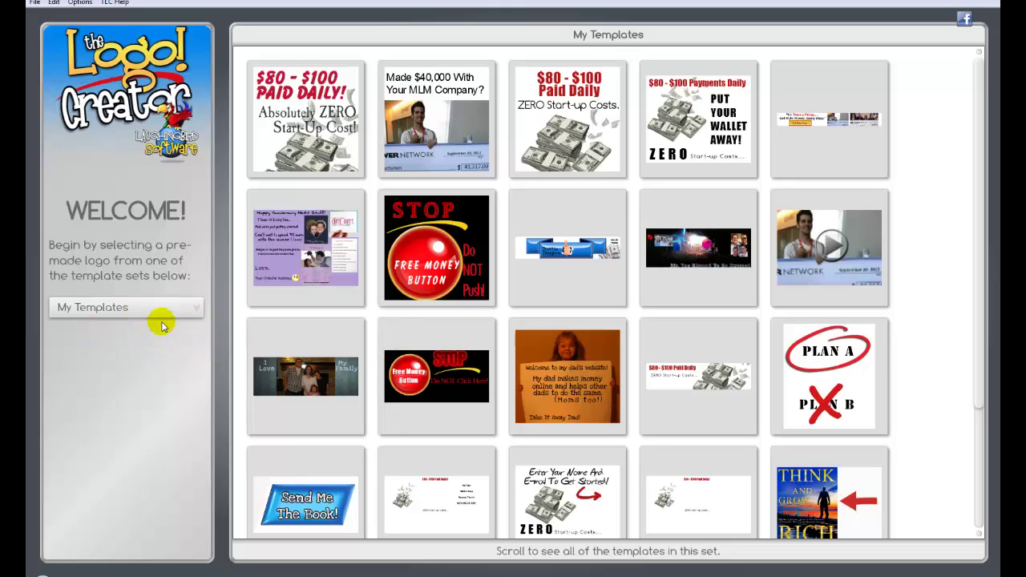
Step: Switch to the Logo Templates set and open the Hobby template on a 590 x 466 canvas
click(195, 311)
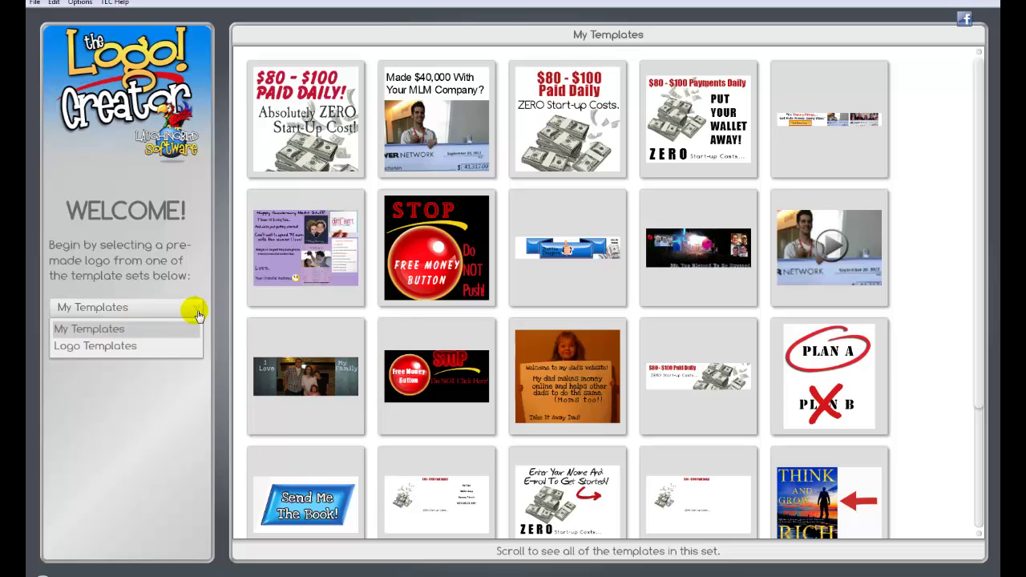
click(126, 348)
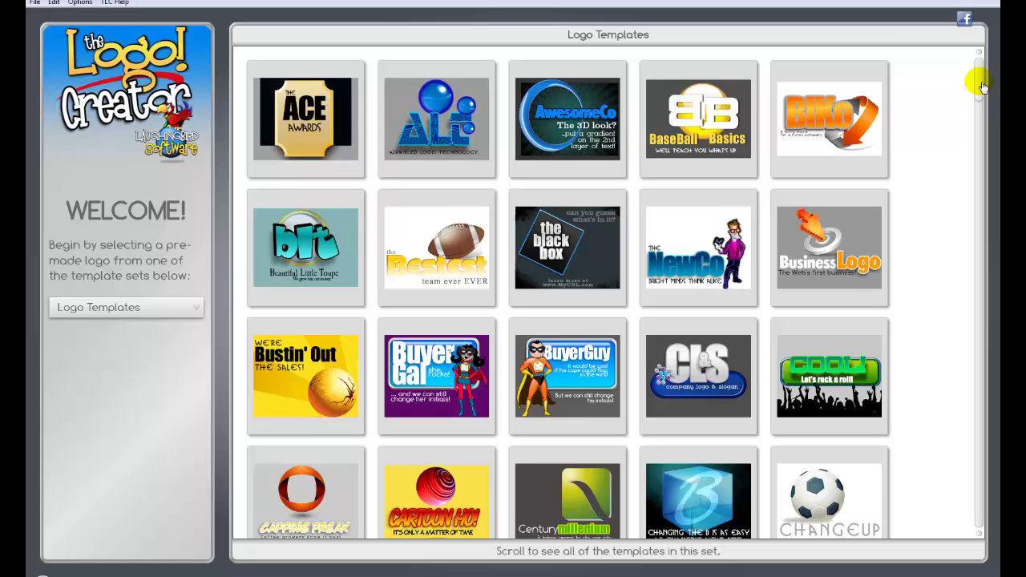
drag(981, 86, 979, 151)
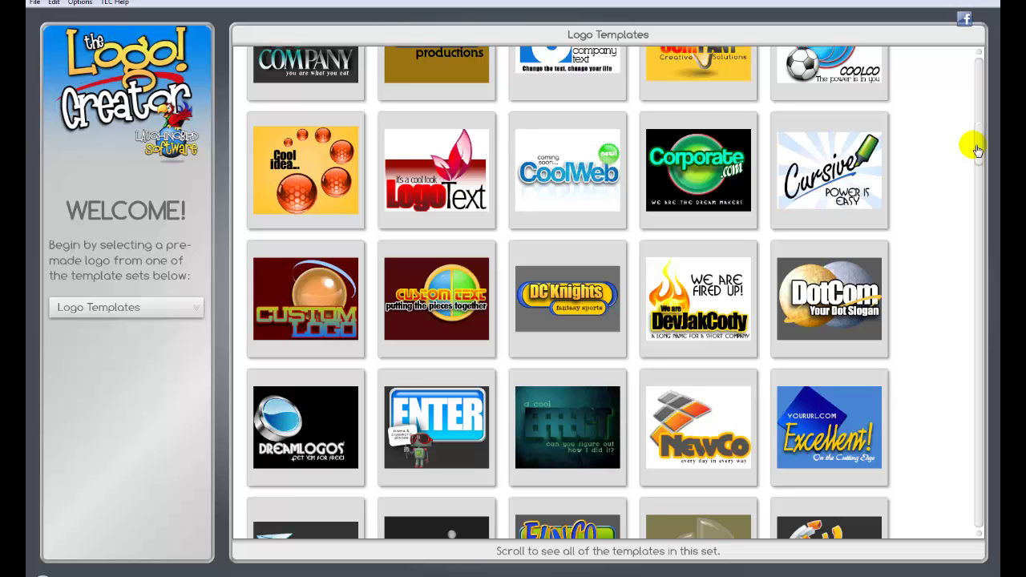
drag(976, 150, 975, 164)
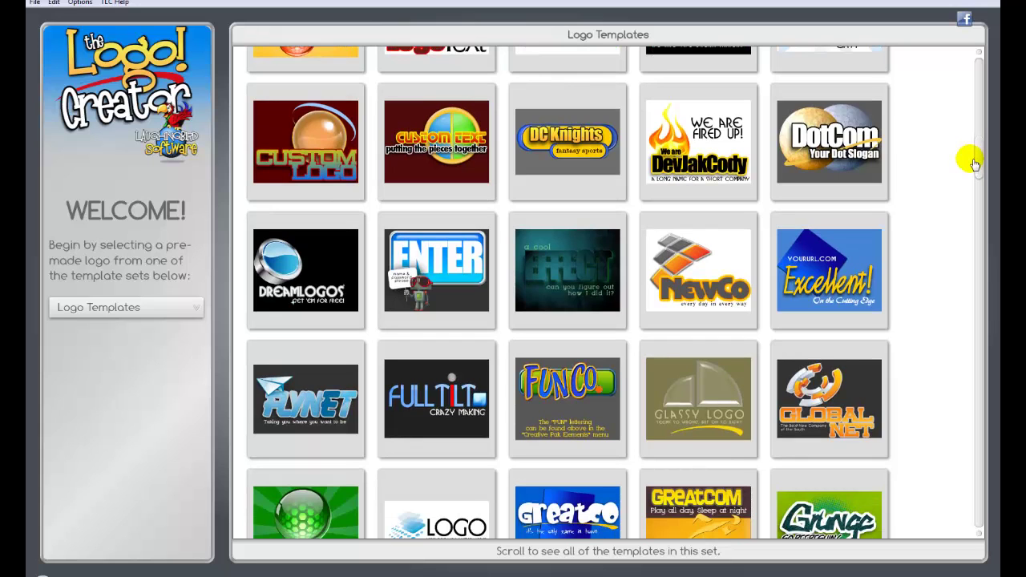
drag(975, 165, 972, 205)
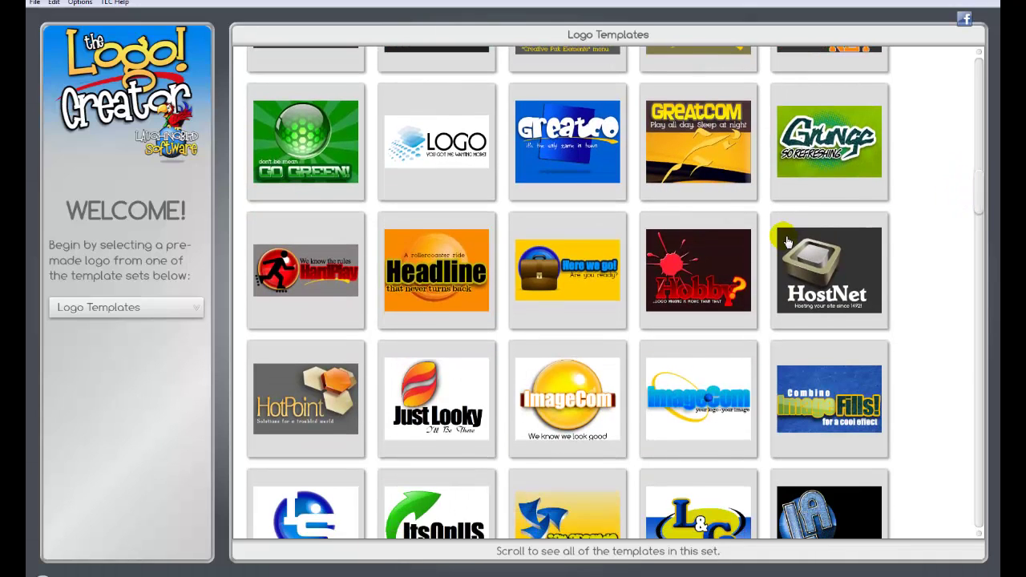
click(685, 269)
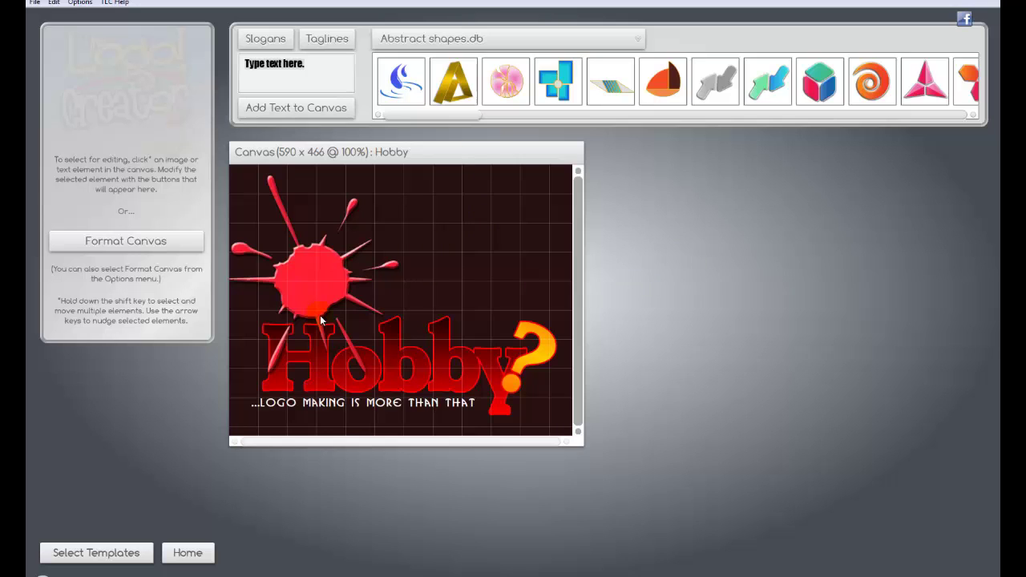
Step: Edit the red headline text, replacing 'Hobby' with 'Bloody', and apply it
click(320, 368)
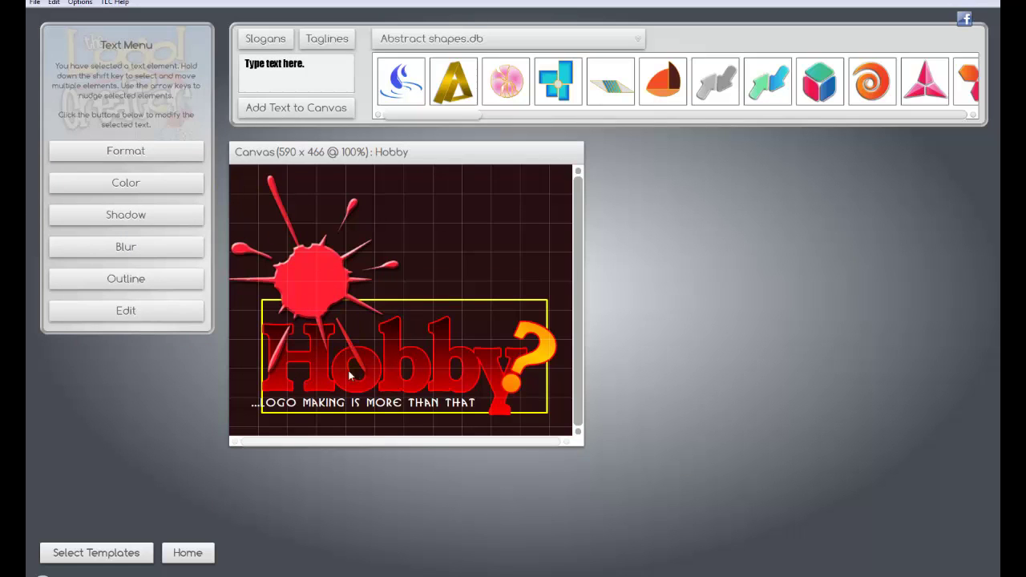
click(126, 247)
click(126, 309)
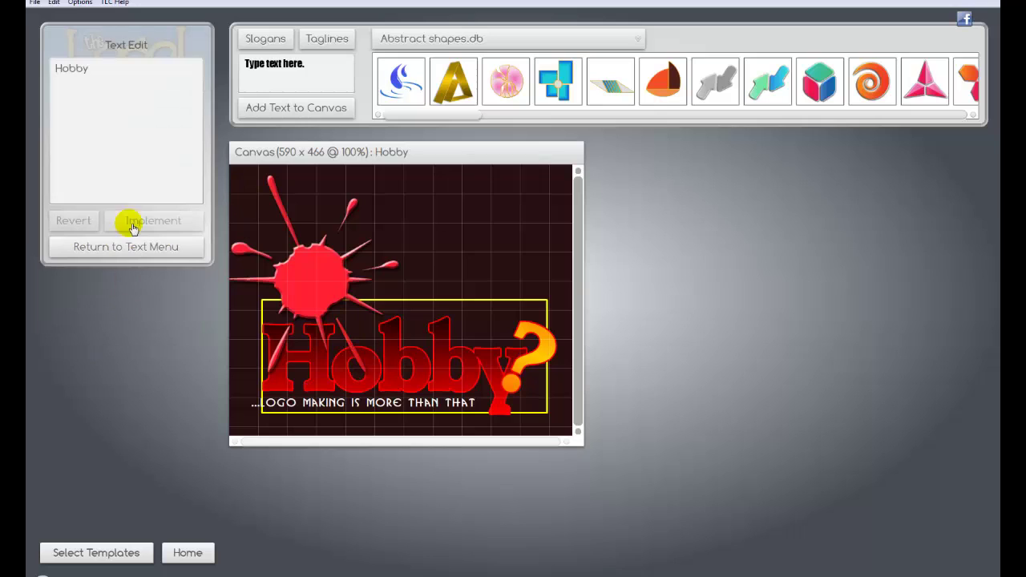
click(120, 70)
double_click(79, 68)
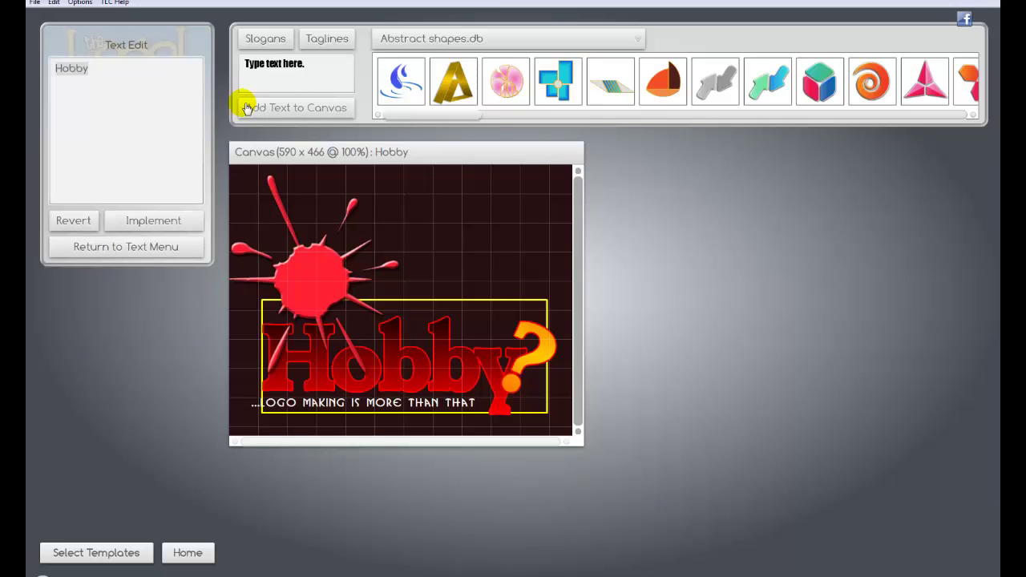
text(Bloody)
click(152, 224)
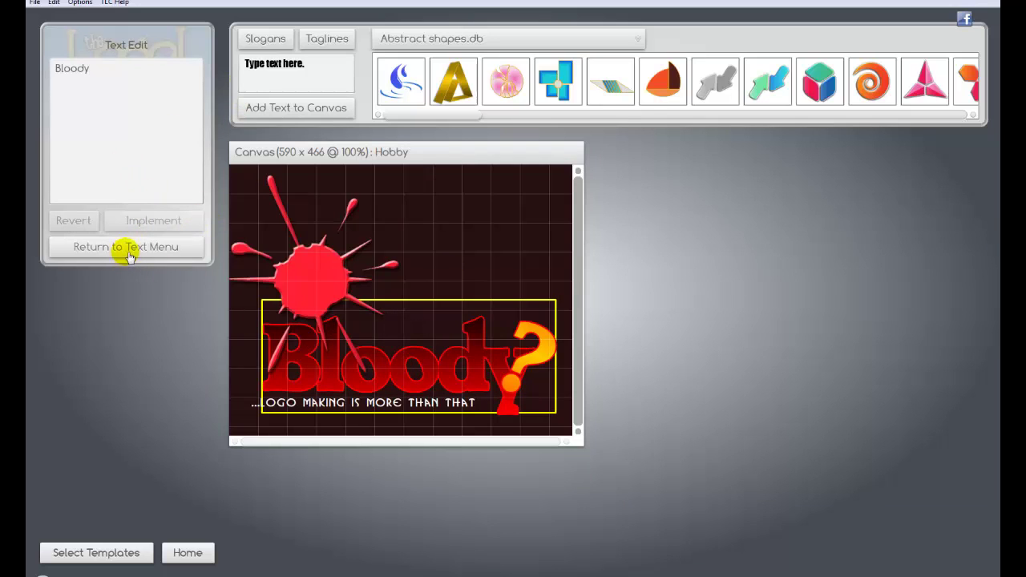
click(132, 249)
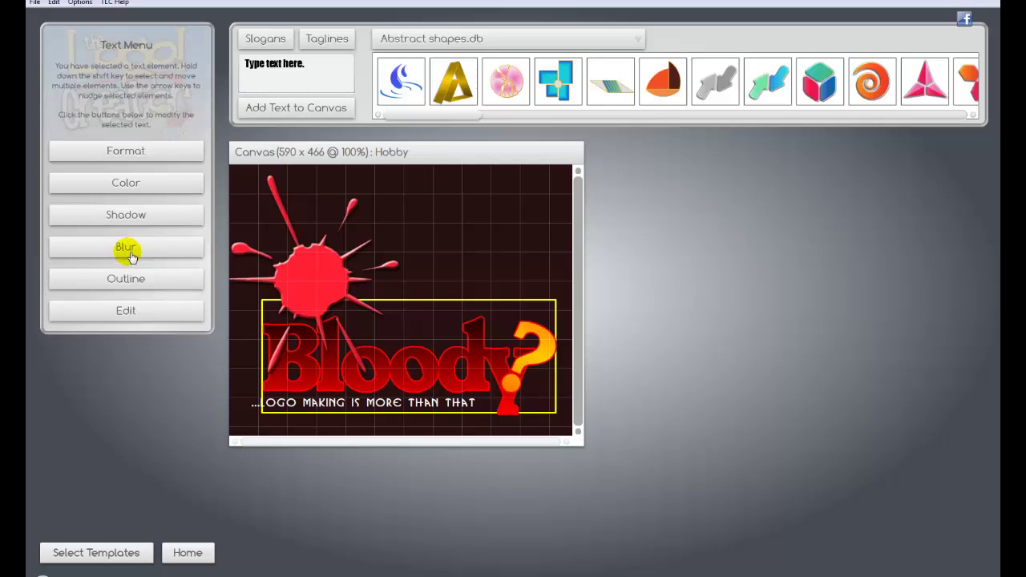
Step: Nudge the splat, raise Bloody, move the question mark top-right, and lift the tagline beneath Bloody
click(313, 272)
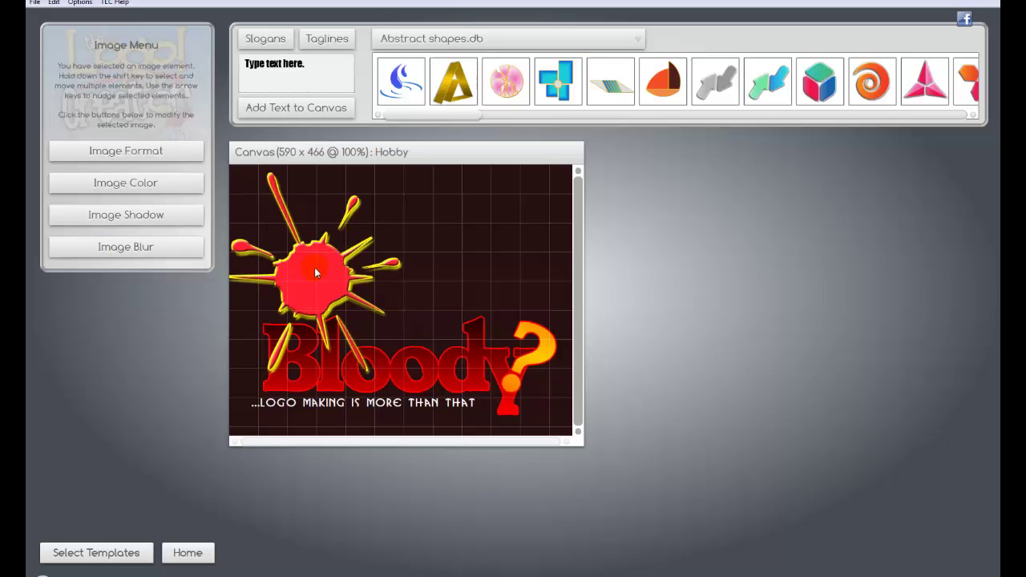
drag(315, 277, 323, 247)
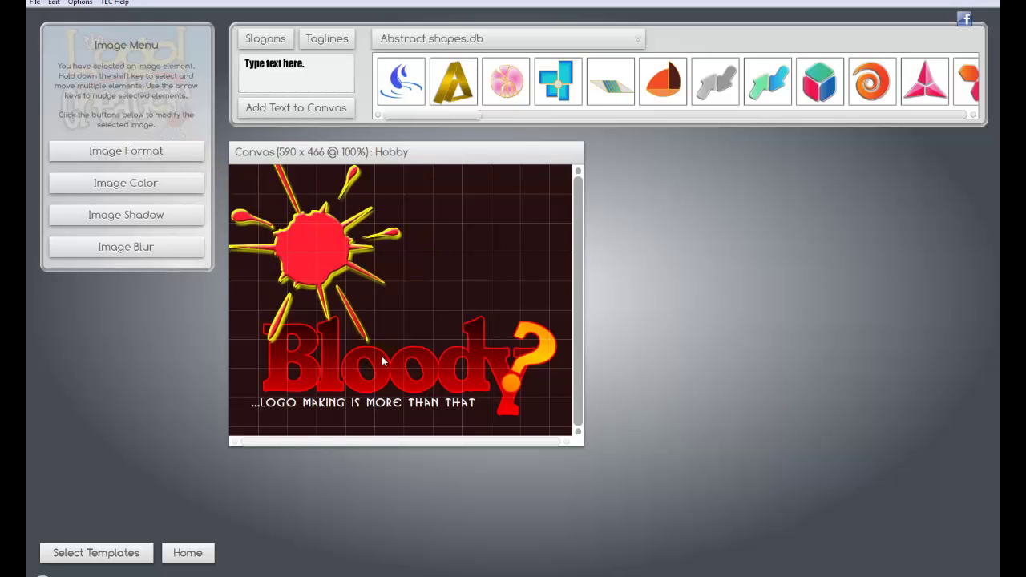
drag(379, 363, 380, 295)
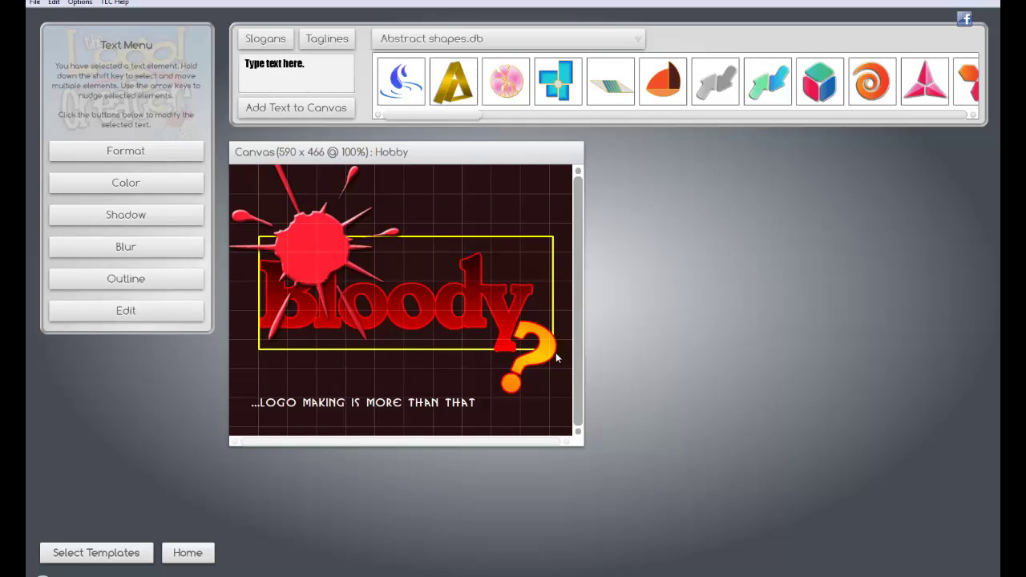
click(534, 365)
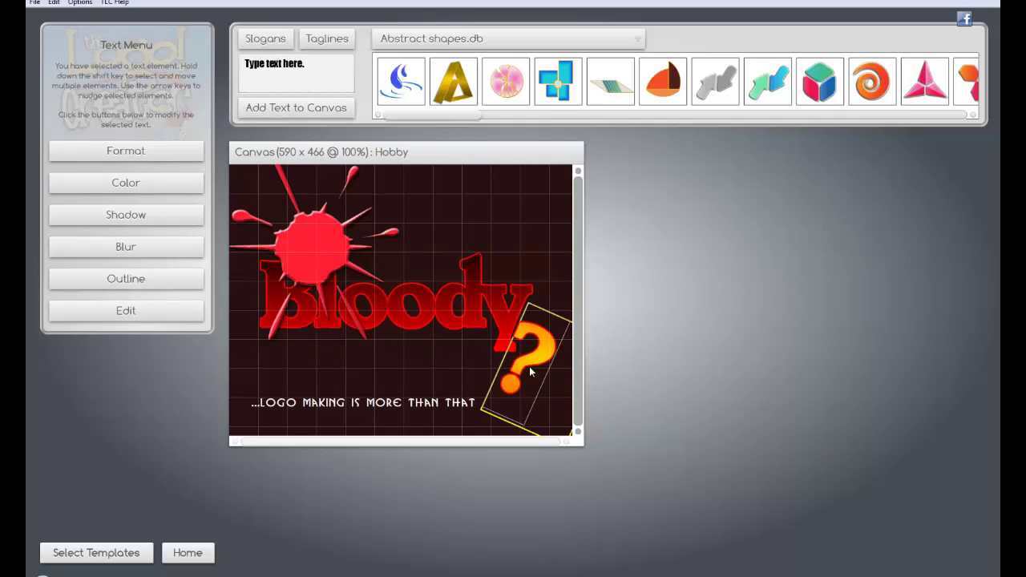
drag(529, 371, 552, 258)
click(539, 340)
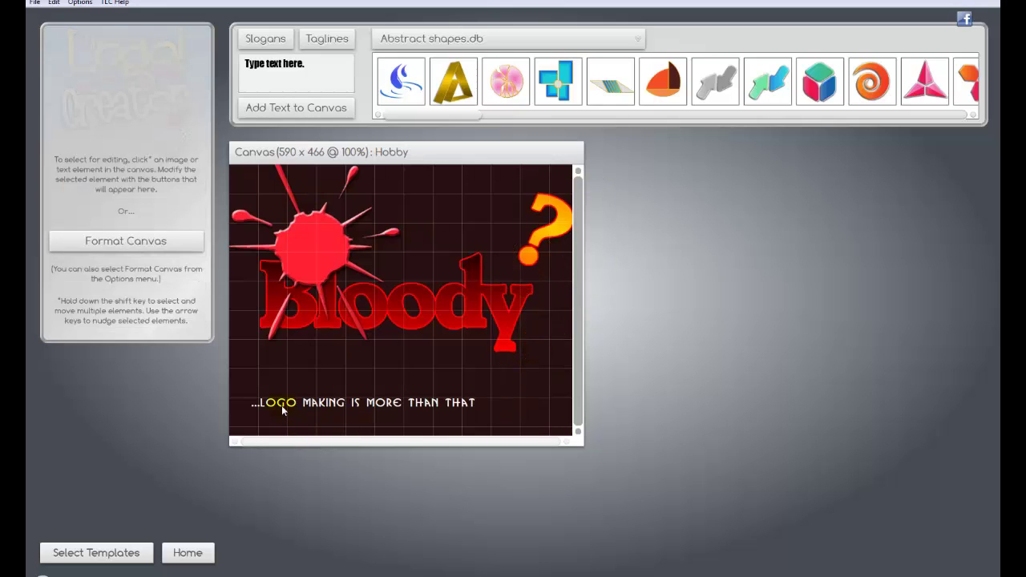
drag(285, 409, 316, 353)
click(316, 389)
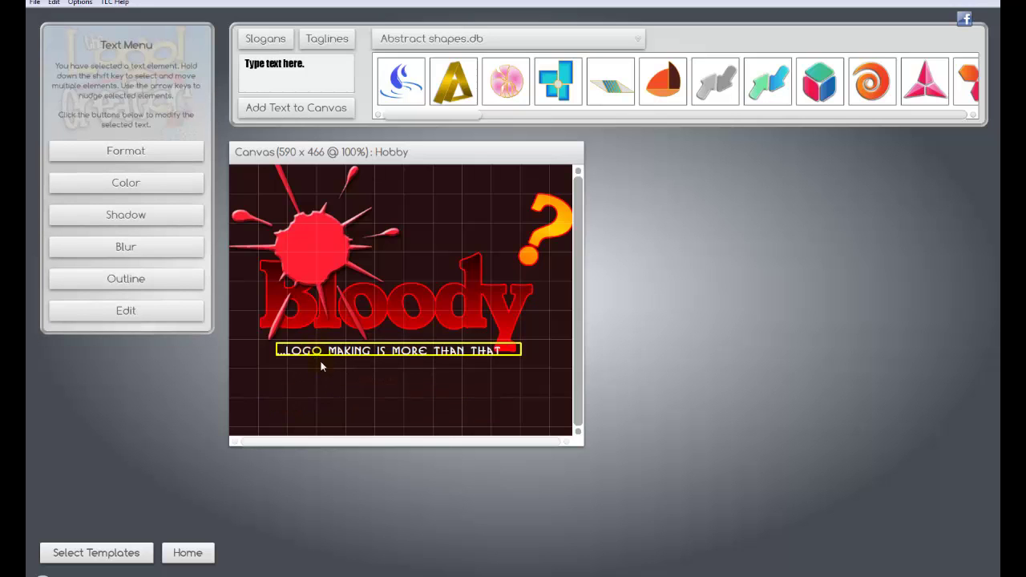
Step: Rewrite the tagline as 'The Goriest Logo Ever!' and apply it to the canvas
click(131, 312)
drag(161, 84, 46, 45)
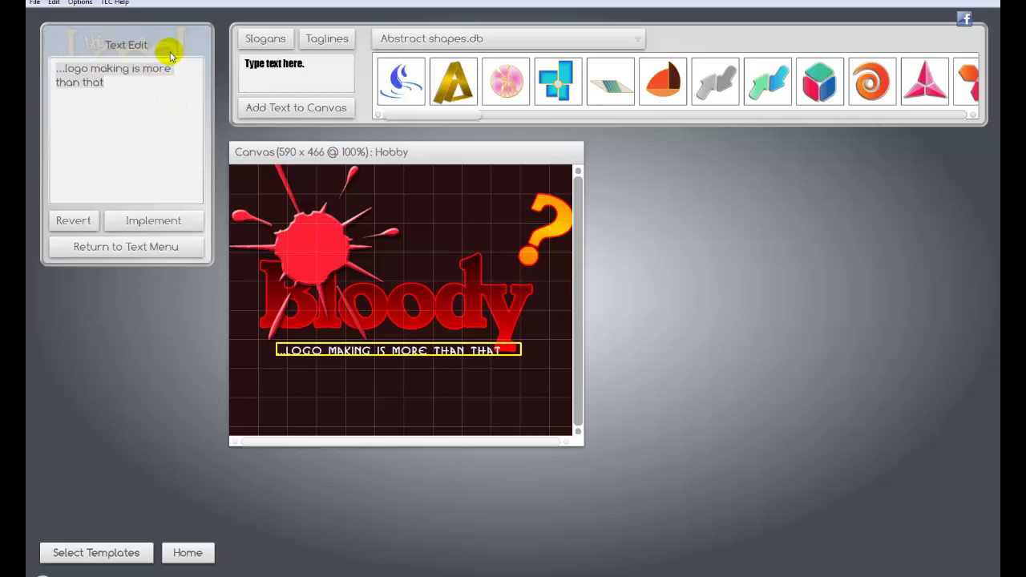
text(The Gruesome)
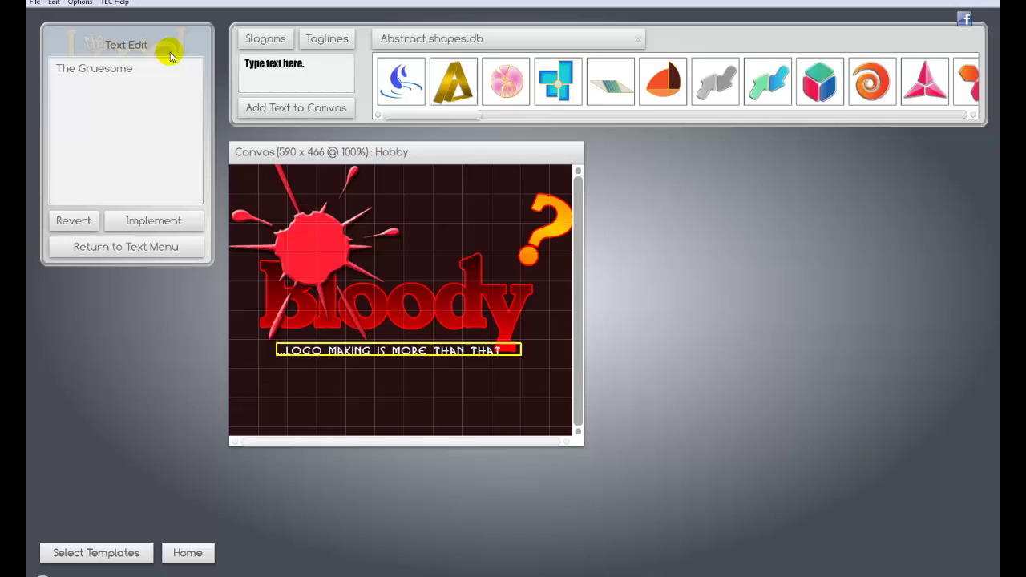
key(Left)
key(Left)
key(Left)
key(Left)
key(Right)
key(Right)
key(Right)
key(BackSpace)
key(BackSpace)
key(BackSpace)
key(BackSpace)
key(BackSpace)
key(BackSpace)
key(BackSpace)
key(BackSpace)
text(Goriest Logo Ever!)
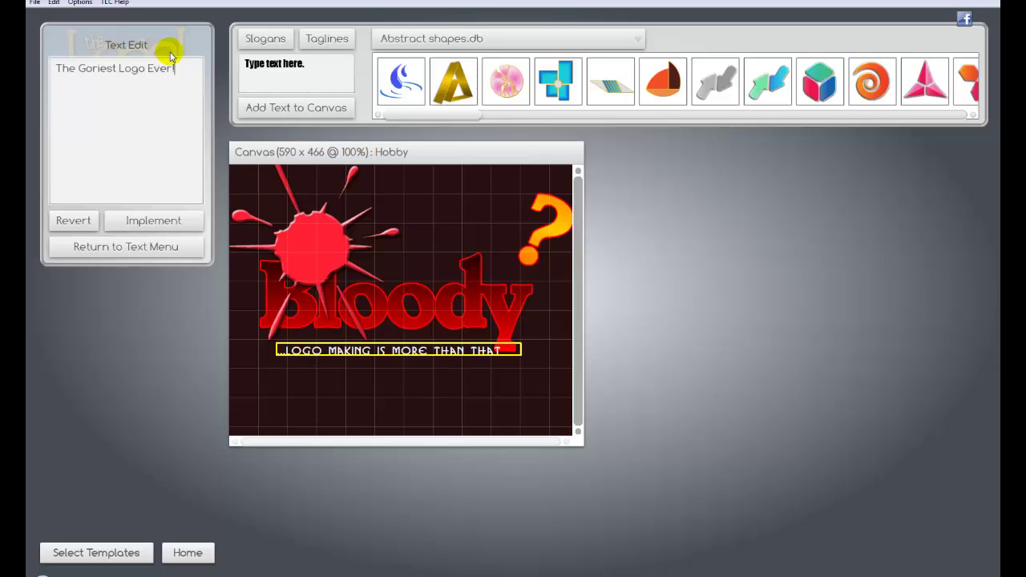
click(145, 228)
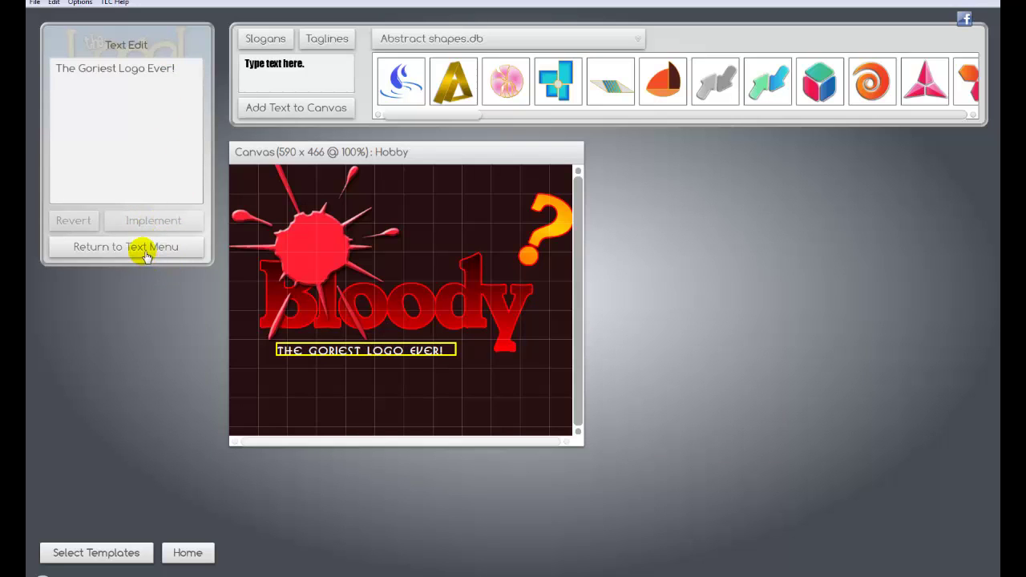
click(138, 249)
Step: Reposition the tagline under Bloody and roughly adjust its text size and letter spacing
drag(308, 354, 370, 362)
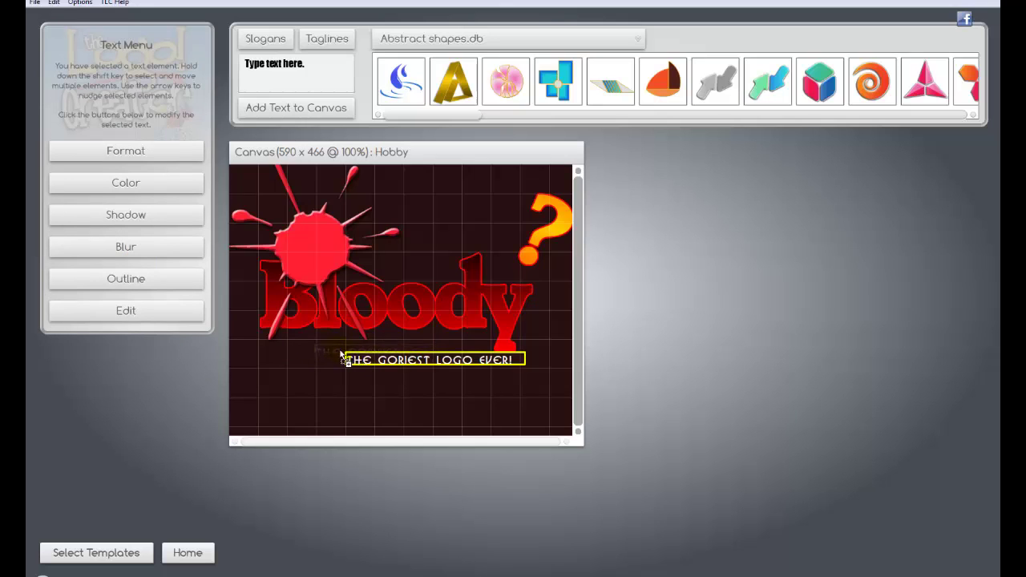
drag(341, 356, 310, 348)
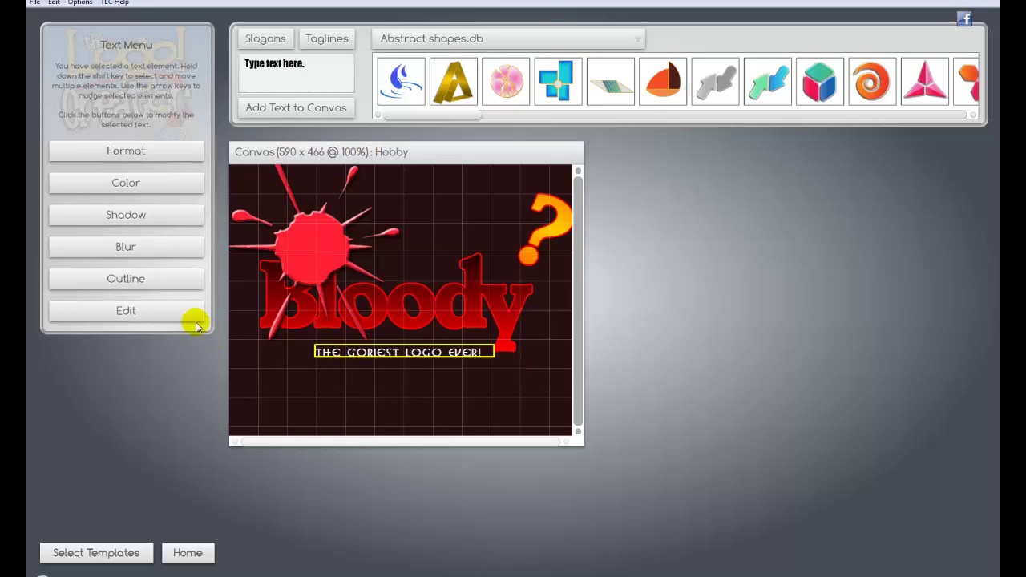
click(128, 153)
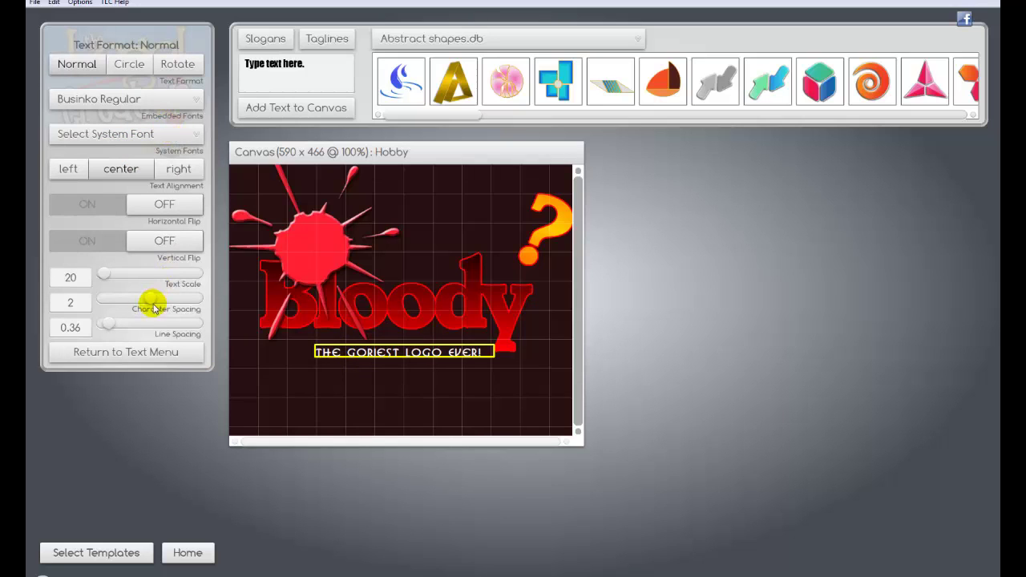
drag(103, 275, 110, 276)
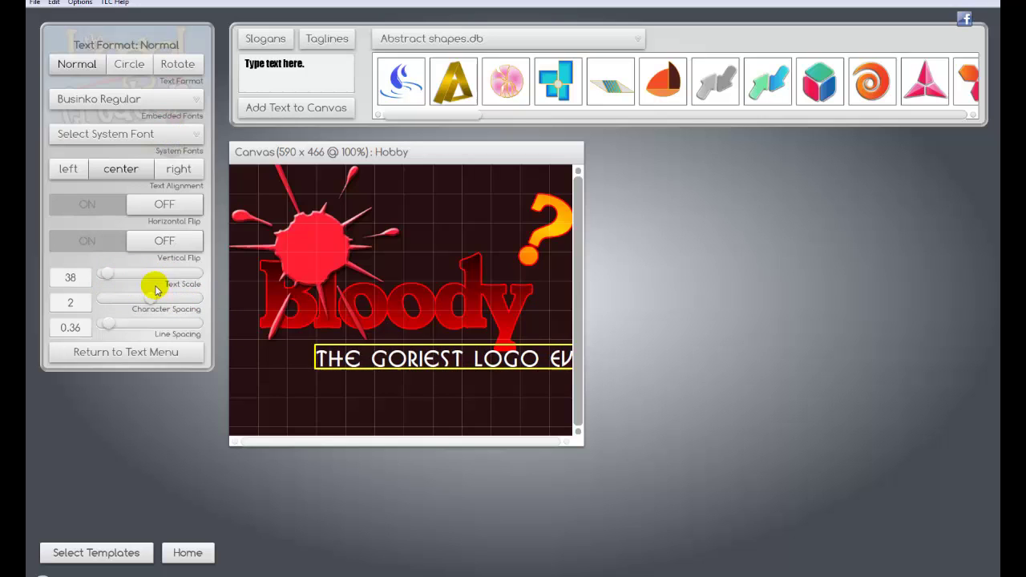
drag(155, 305, 148, 298)
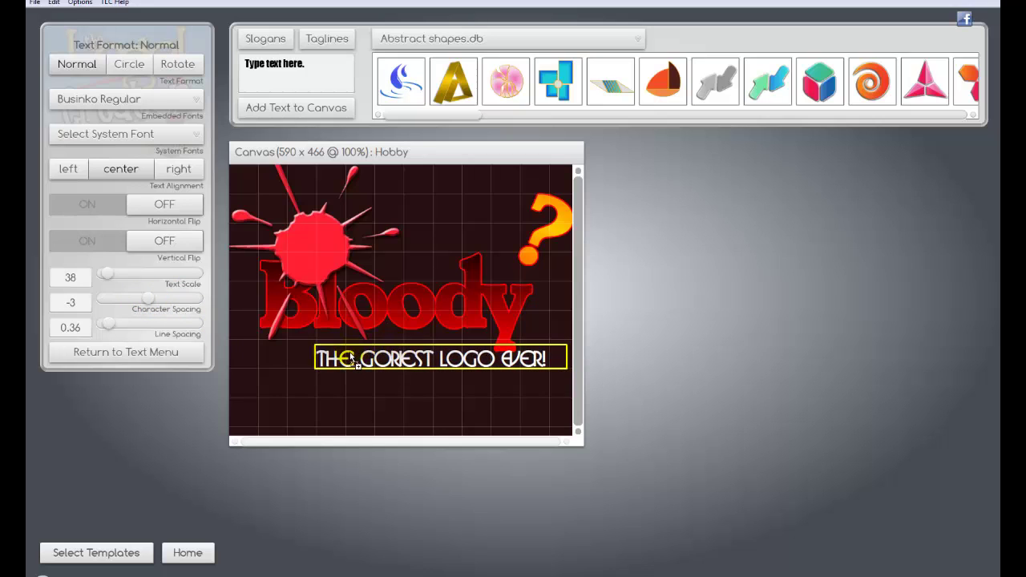
drag(351, 358, 316, 356)
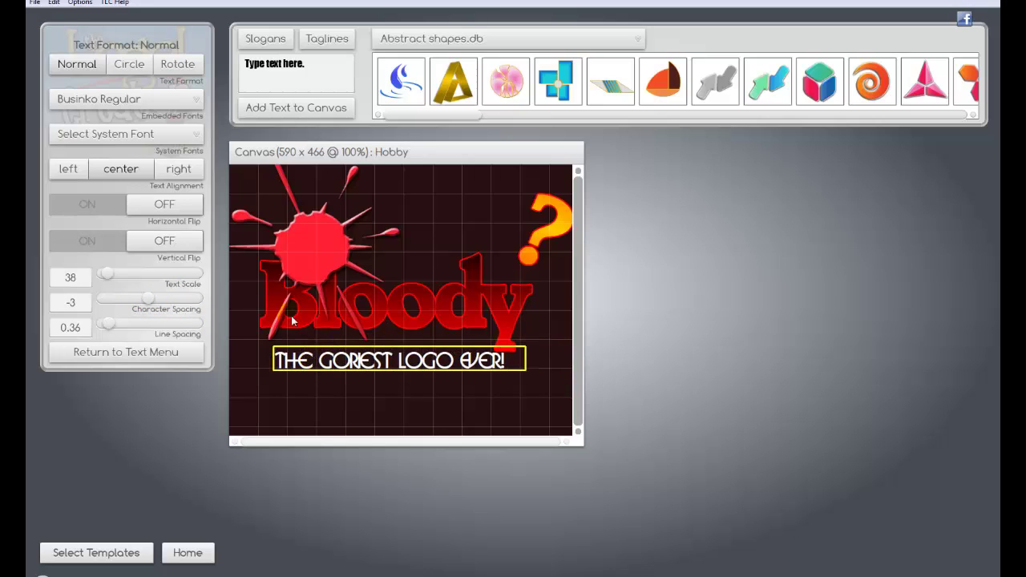
Step: Try the Dope Jam font, then set the tagline to Evil Genius BB Bold
click(195, 101)
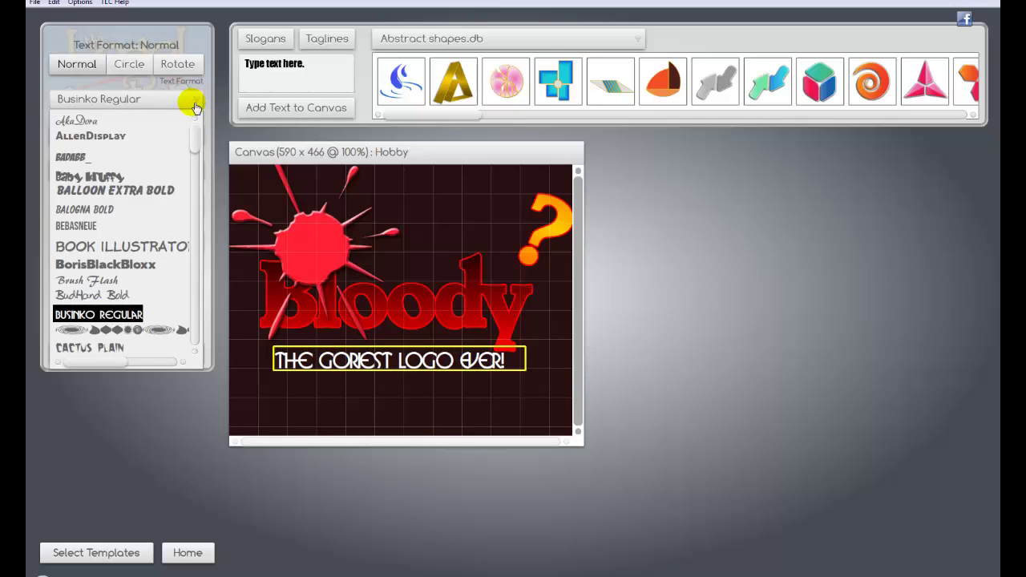
drag(195, 131, 197, 154)
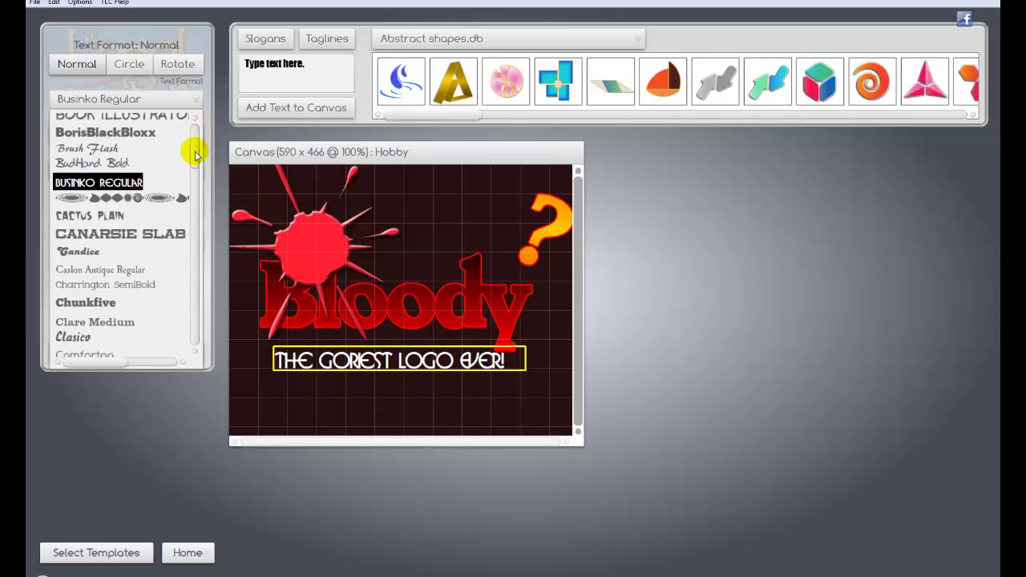
scroll(198, 164, down, 5)
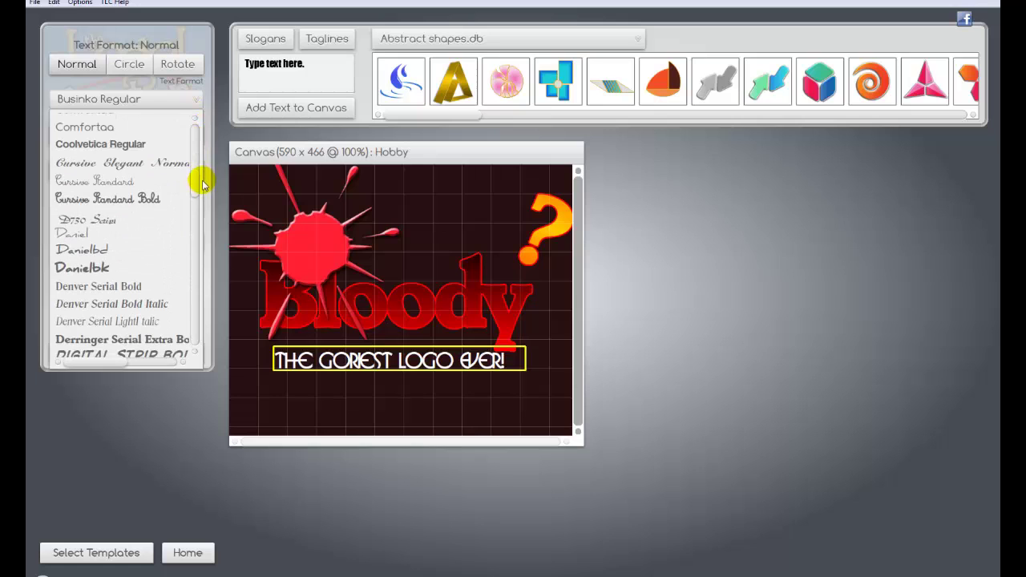
scroll(197, 191, down, 2)
scroll(195, 198, down, 2)
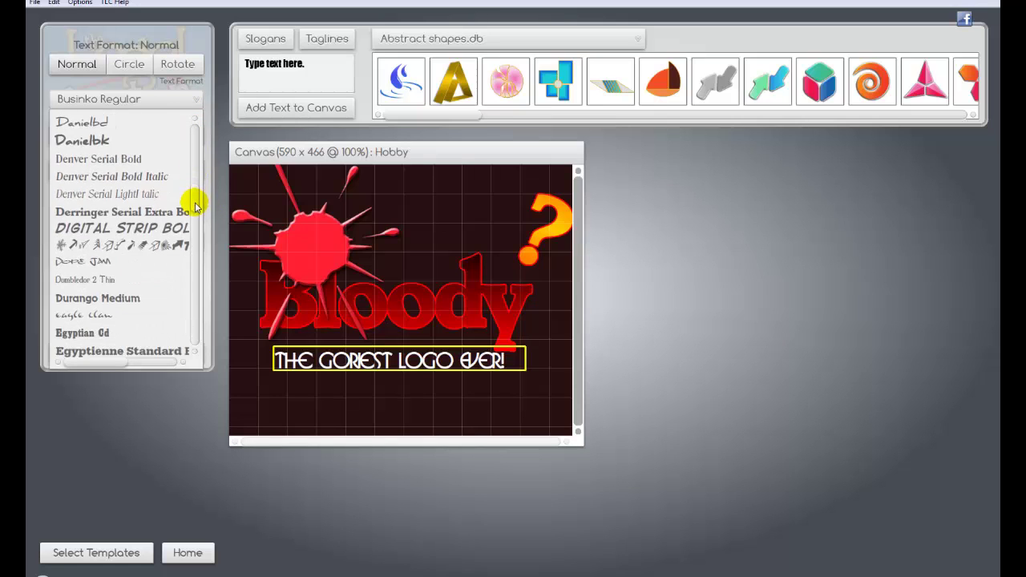
click(110, 261)
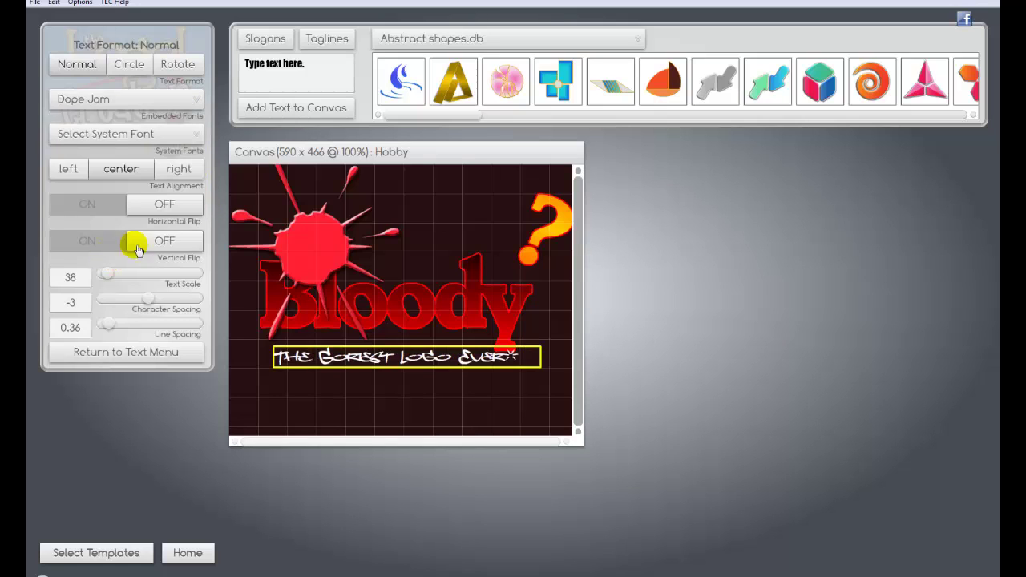
click(196, 101)
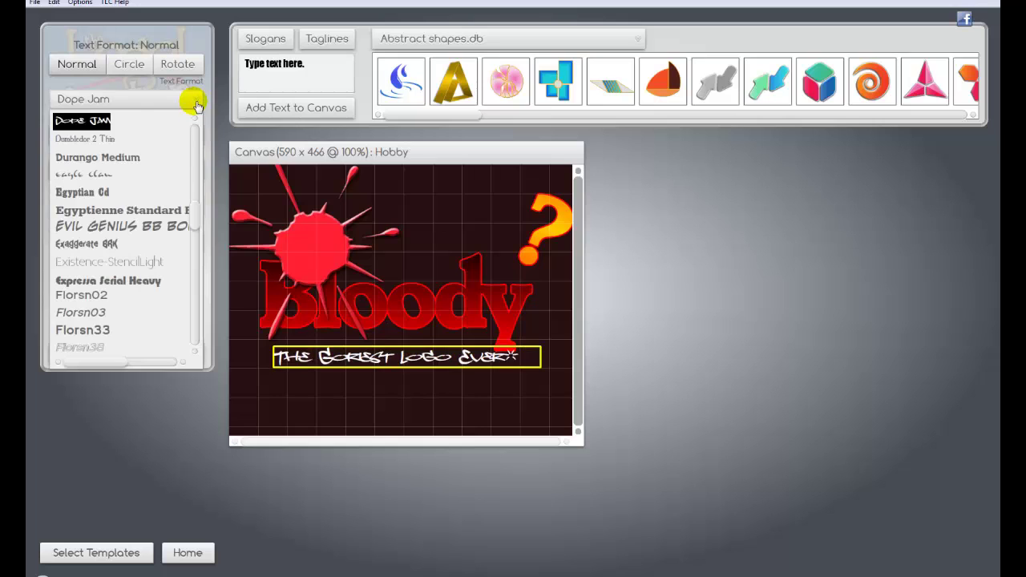
scroll(195, 217, down, 2)
click(178, 193)
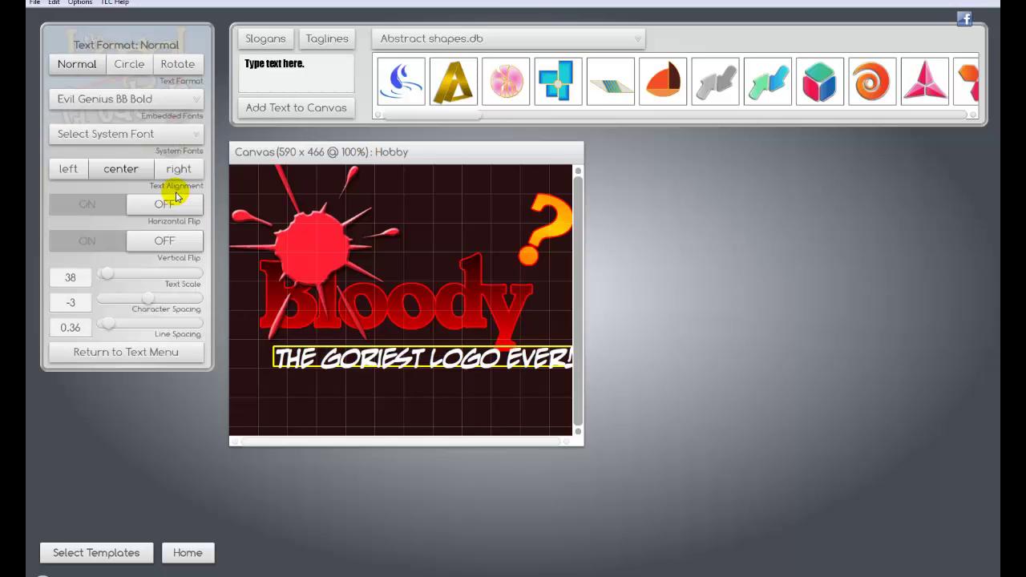
Step: Shift the tagline left and set text scale 29 with -0.5 character spacing
click(316, 369)
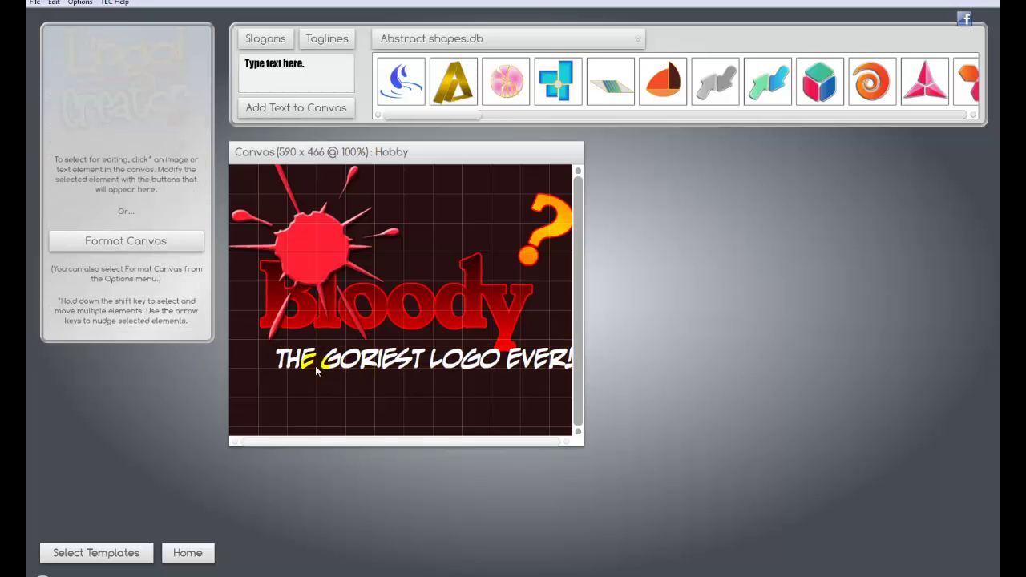
click(309, 362)
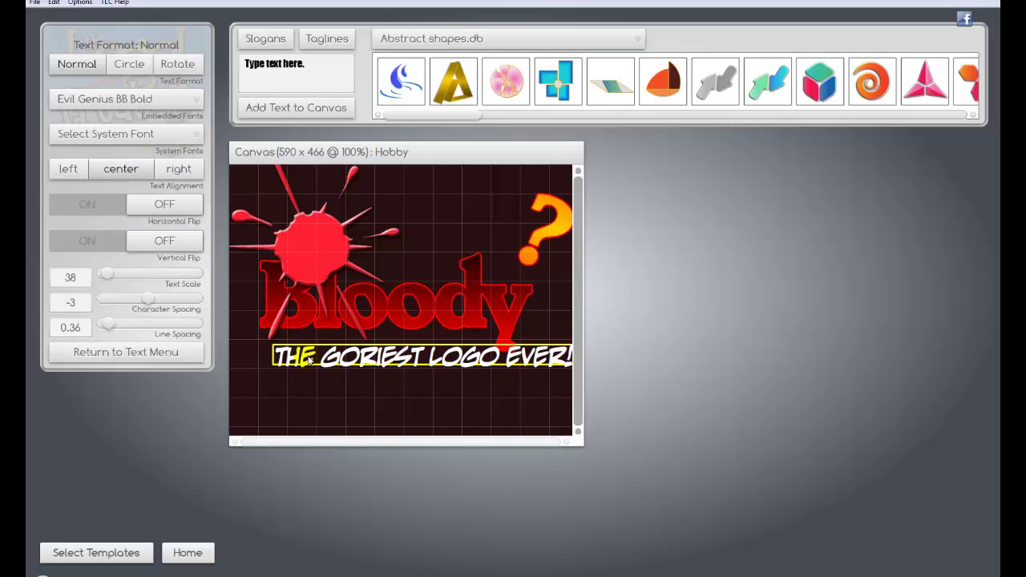
click(195, 163)
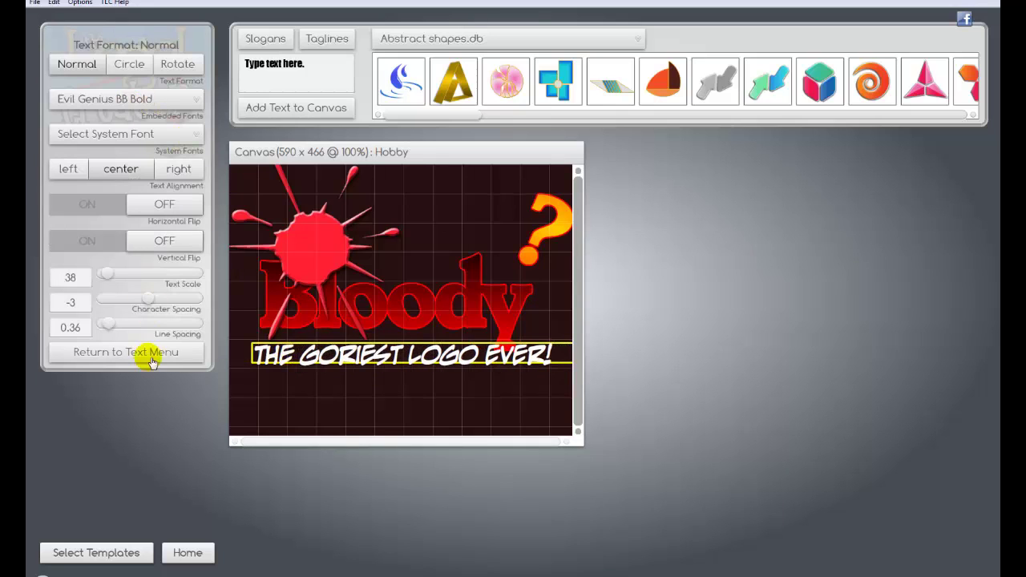
drag(107, 275, 103, 275)
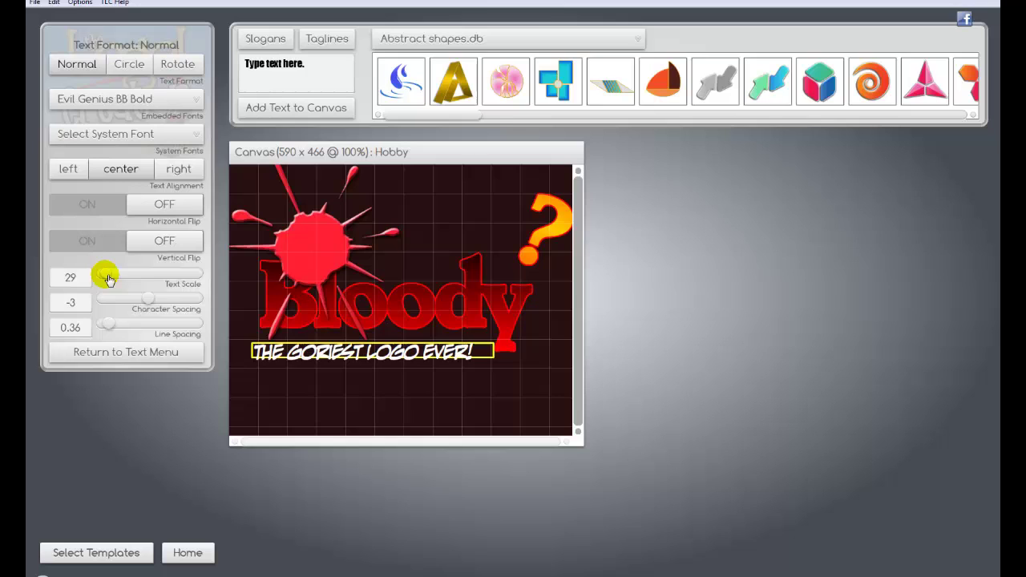
drag(149, 303, 147, 296)
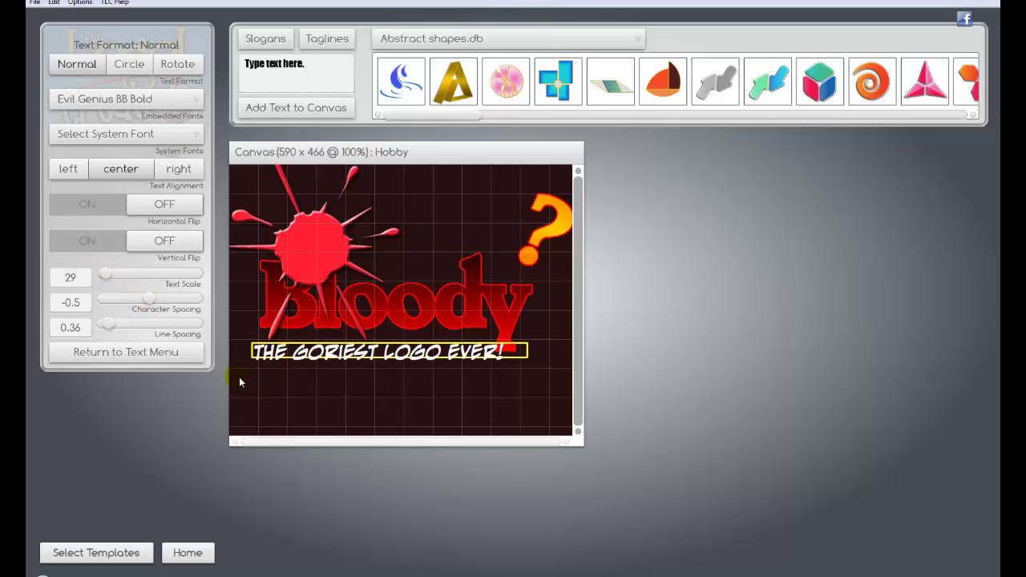
click(144, 352)
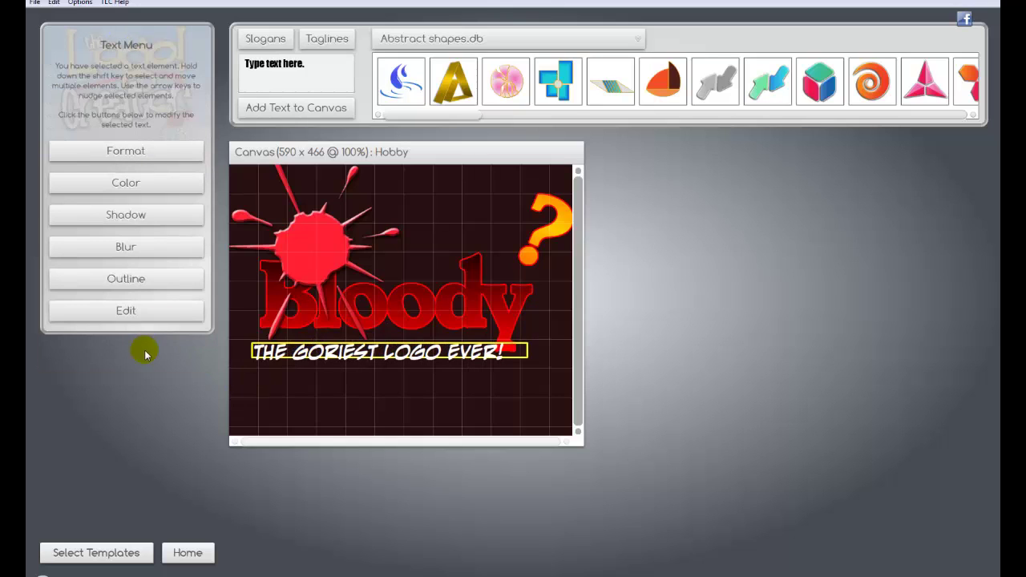
Step: Colour the tagline off-white eae5e5 and move the red splat to centre over Bloody
click(149, 186)
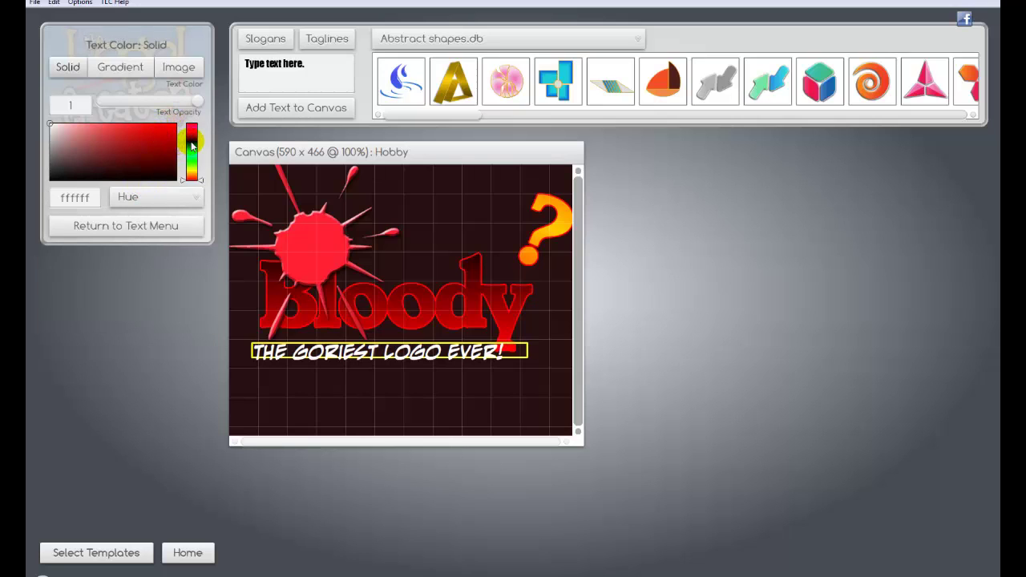
click(58, 177)
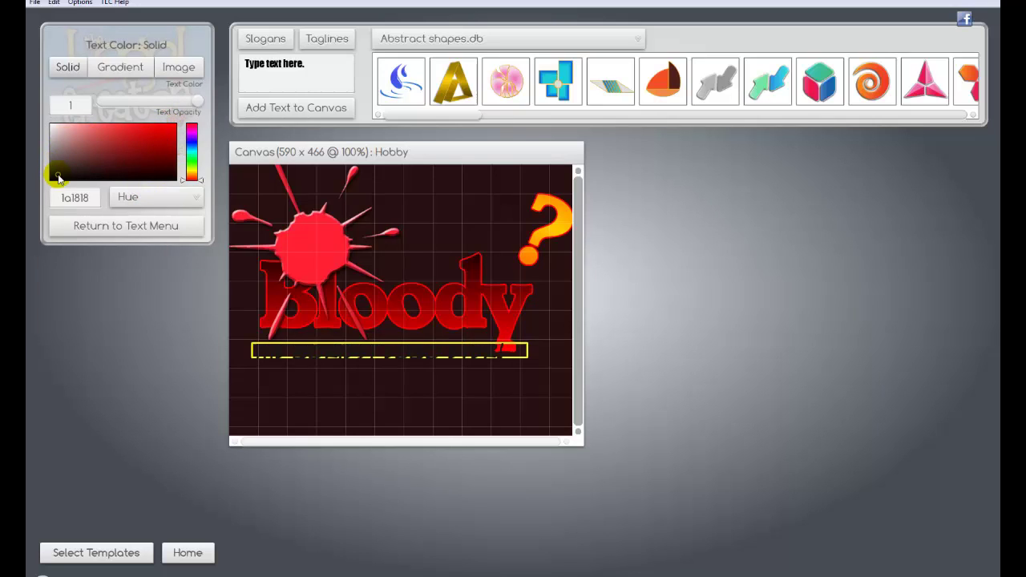
click(53, 132)
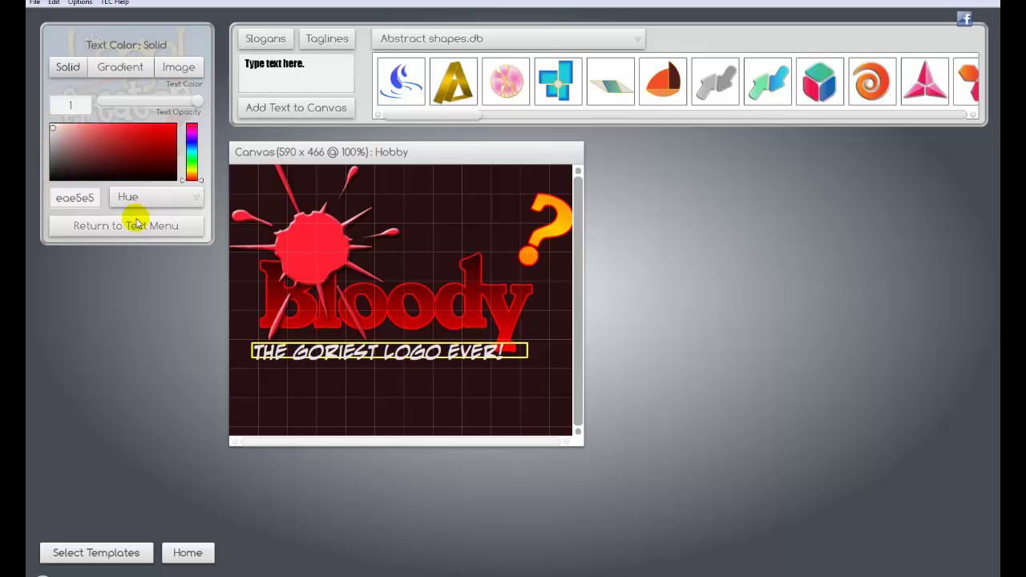
click(132, 228)
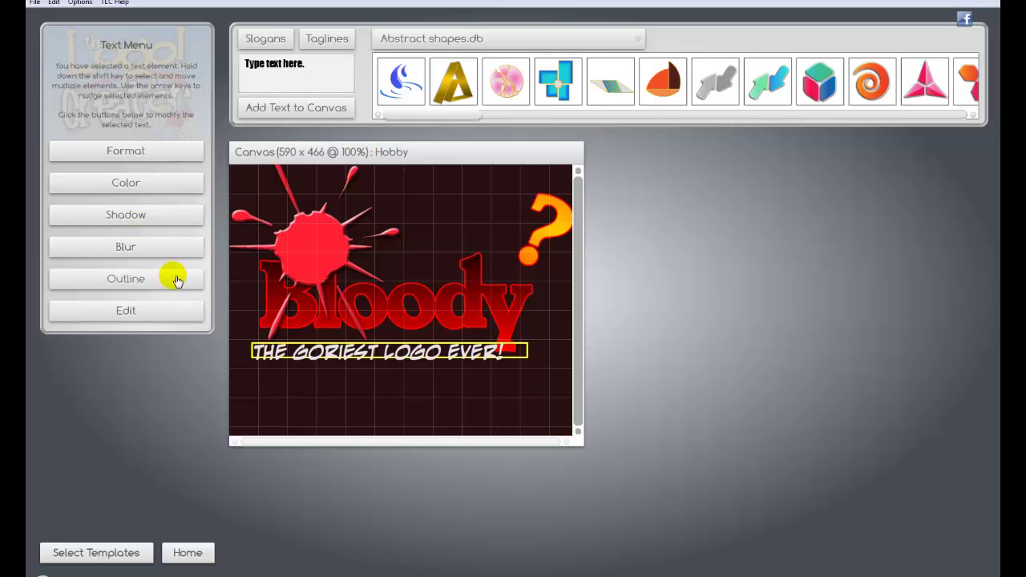
click(301, 239)
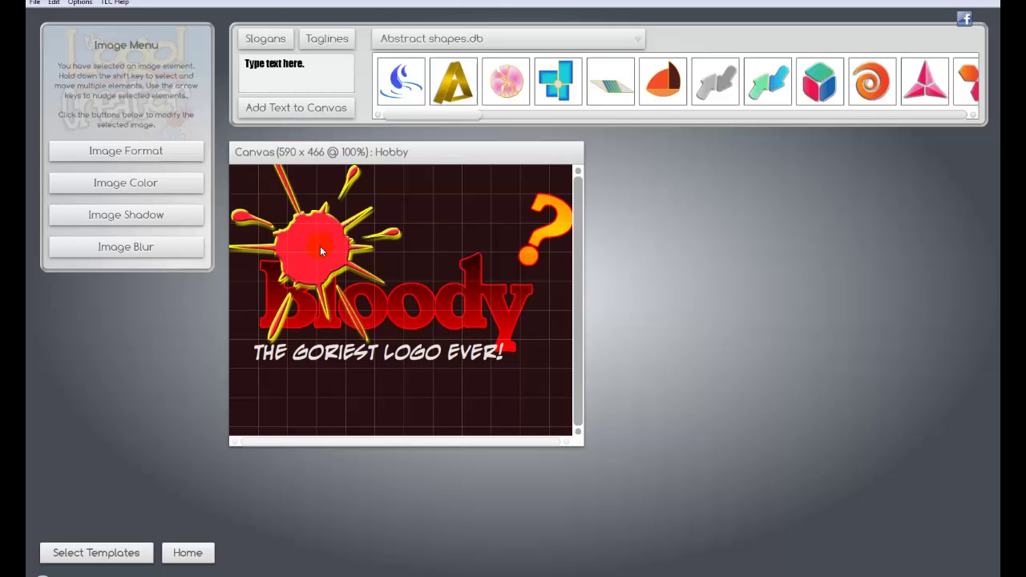
drag(320, 251, 379, 274)
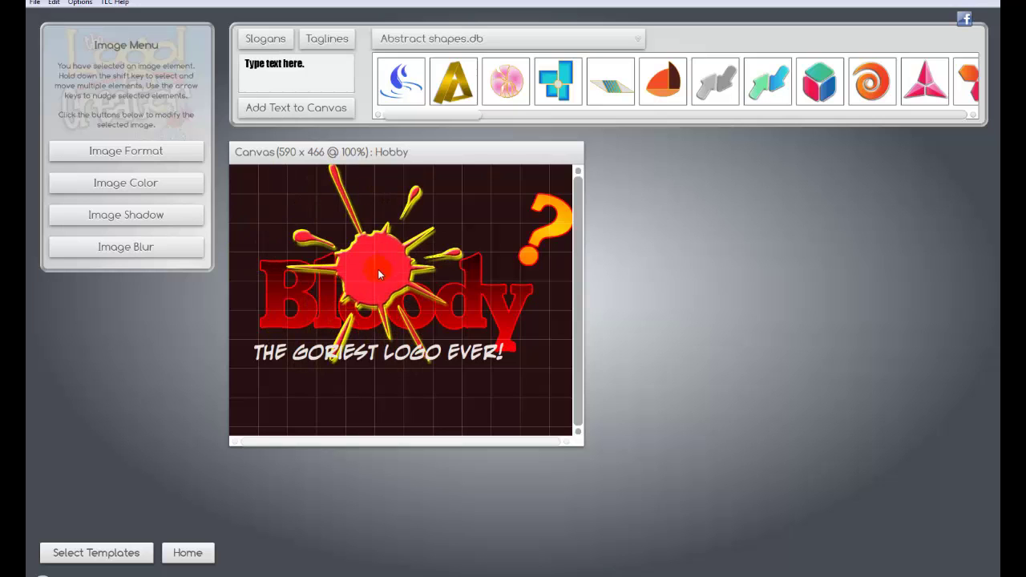
Step: Send the red splat behind Bloody and increase its image scale
click(79, 3)
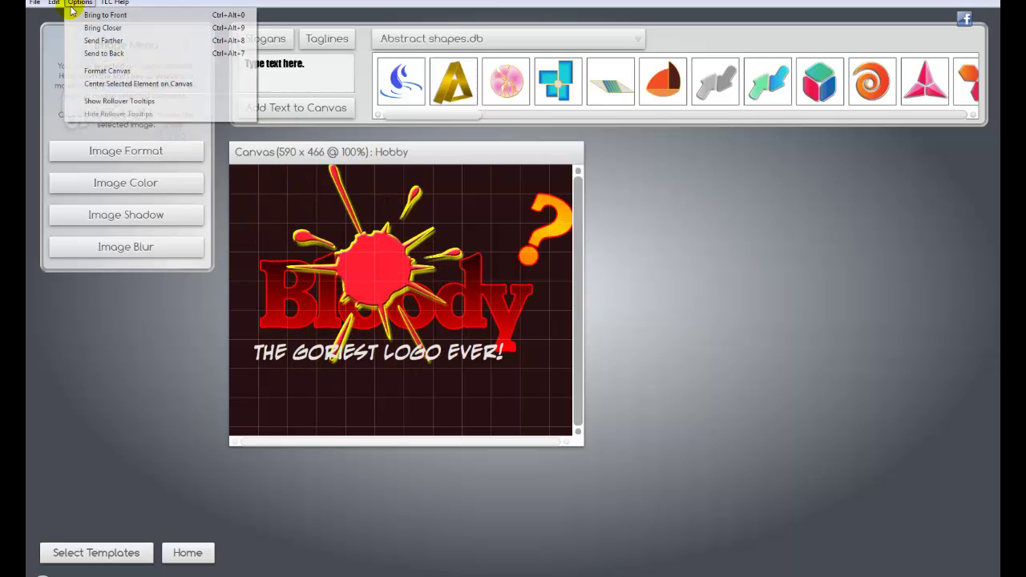
click(104, 52)
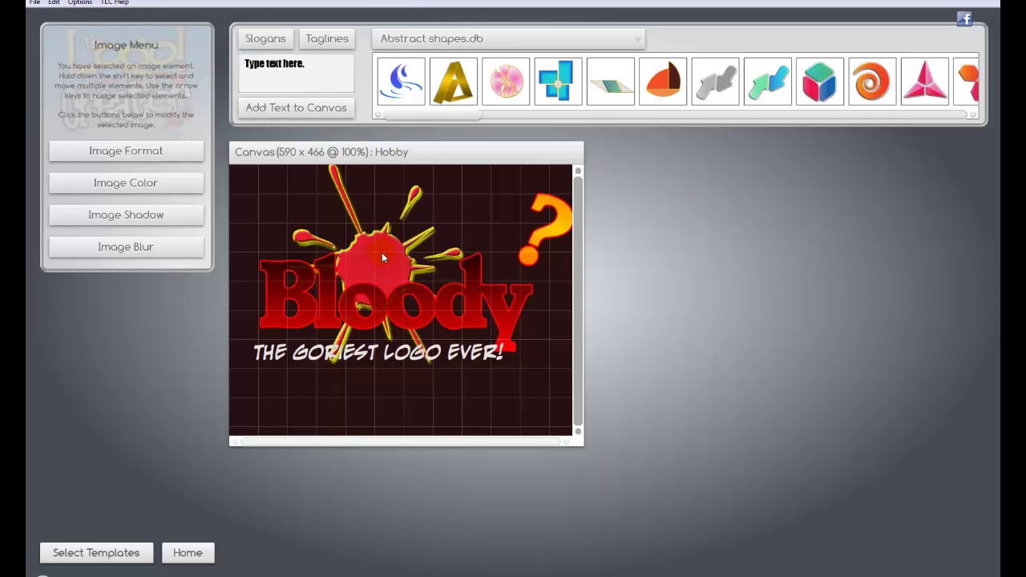
click(111, 154)
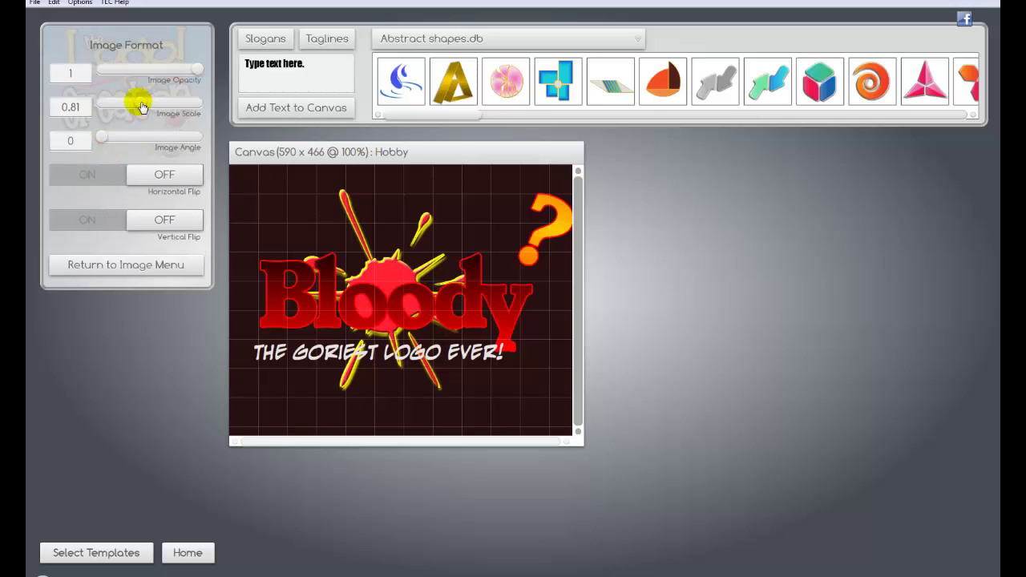
mouse_move(142, 107)
mouse_down()
mouse_move(183, 110)
mouse_move(154, 108)
mouse_up()
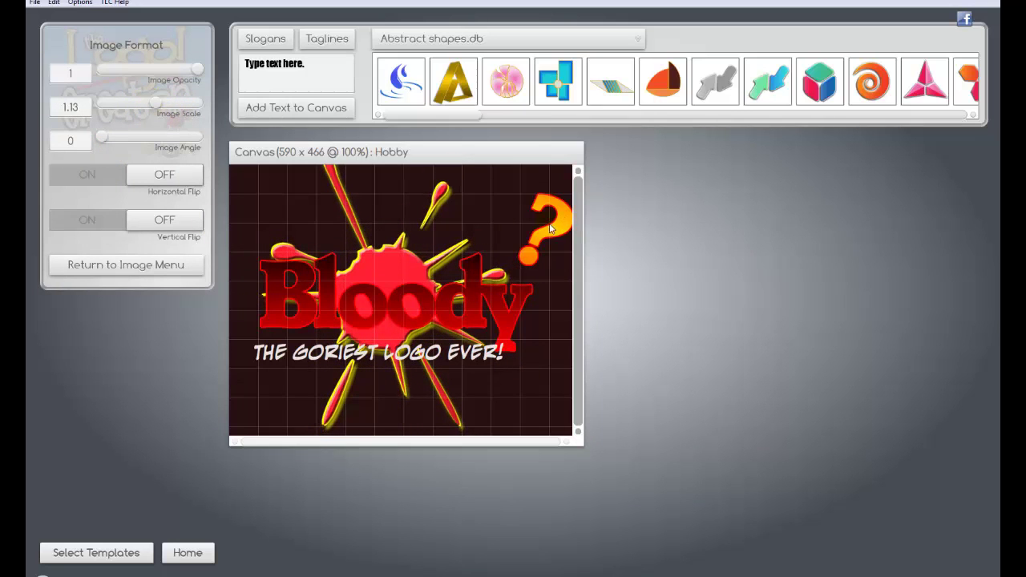
Step: Delete the orange question mark from the logo
click(550, 231)
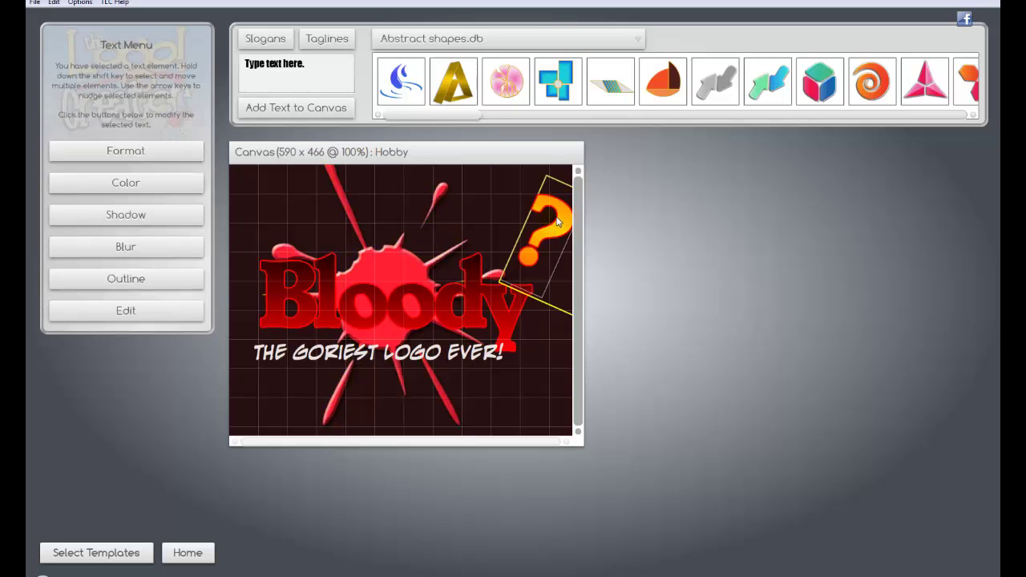
drag(558, 223, 523, 212)
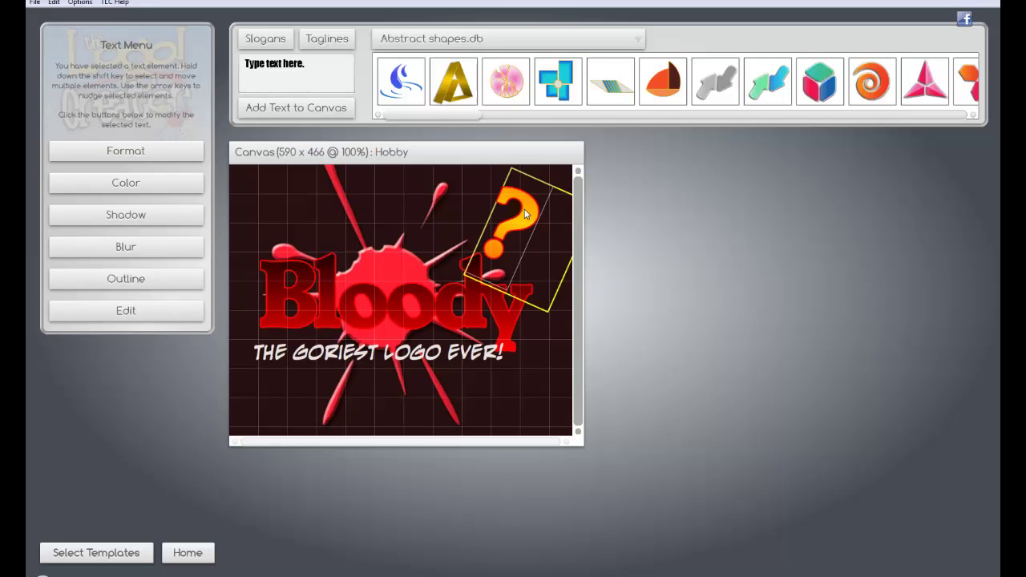
key(Delete)
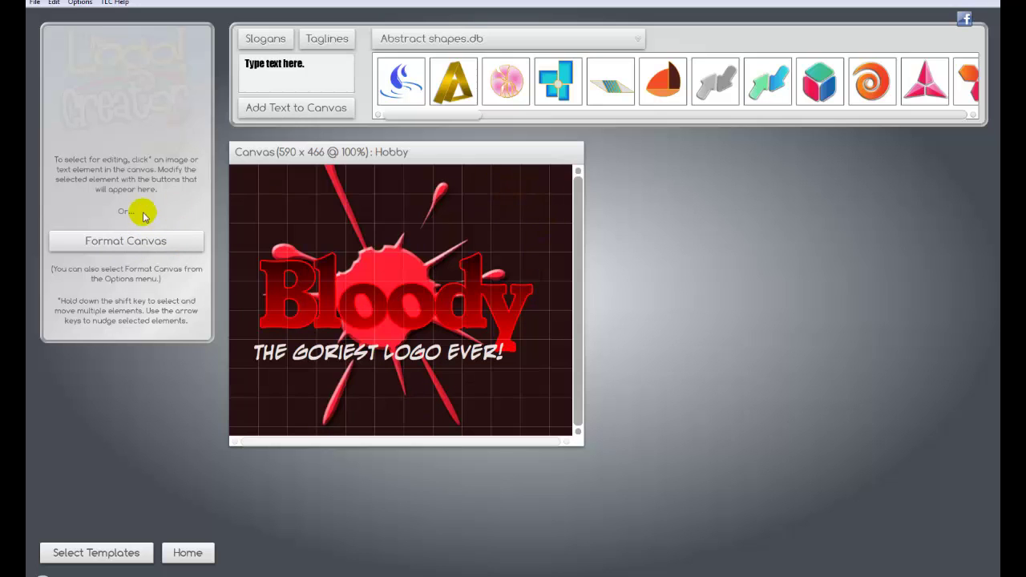
Step: Resize the canvas to 800 wide by 600 high
click(119, 246)
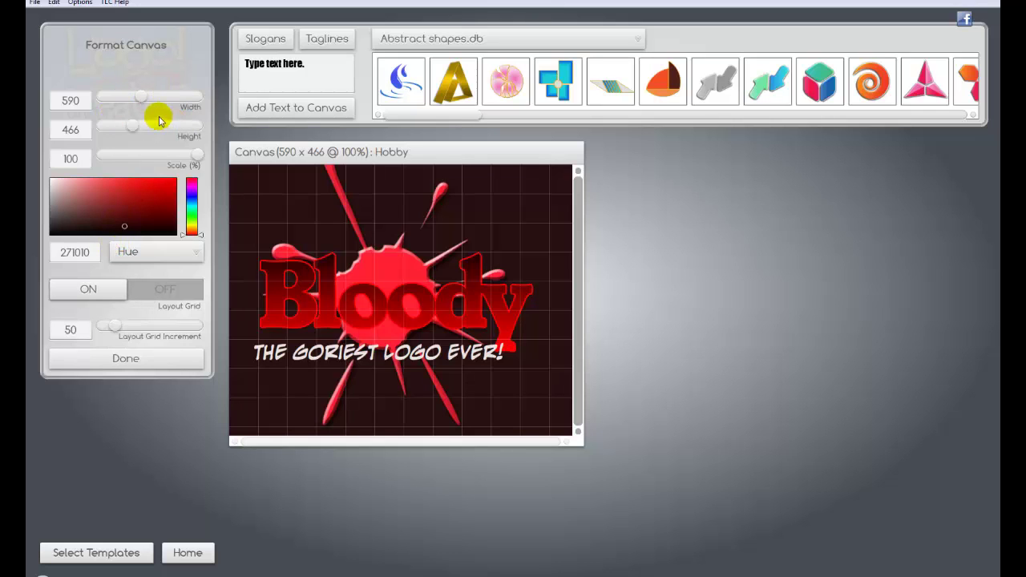
drag(138, 97, 170, 96)
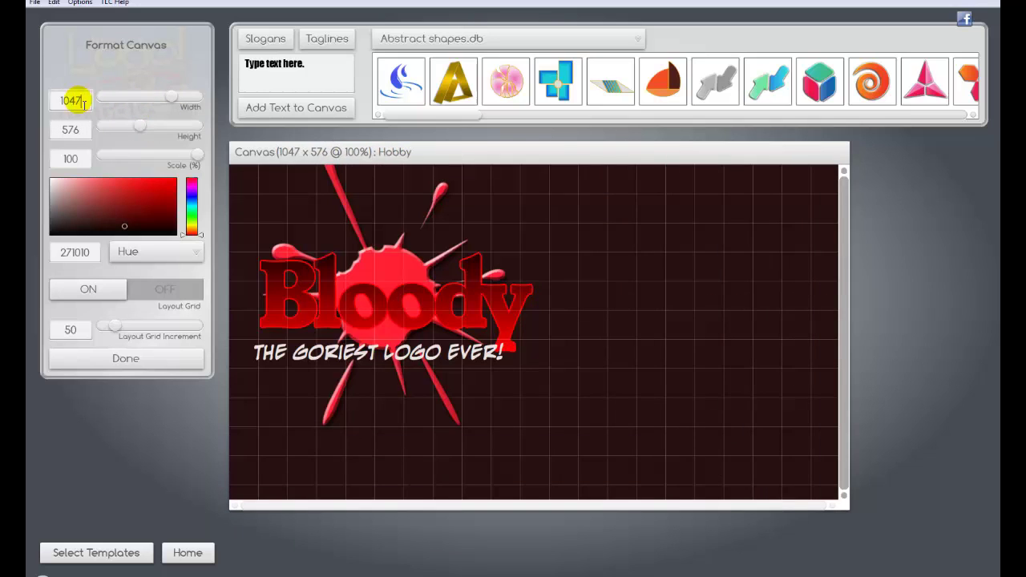
text(800)
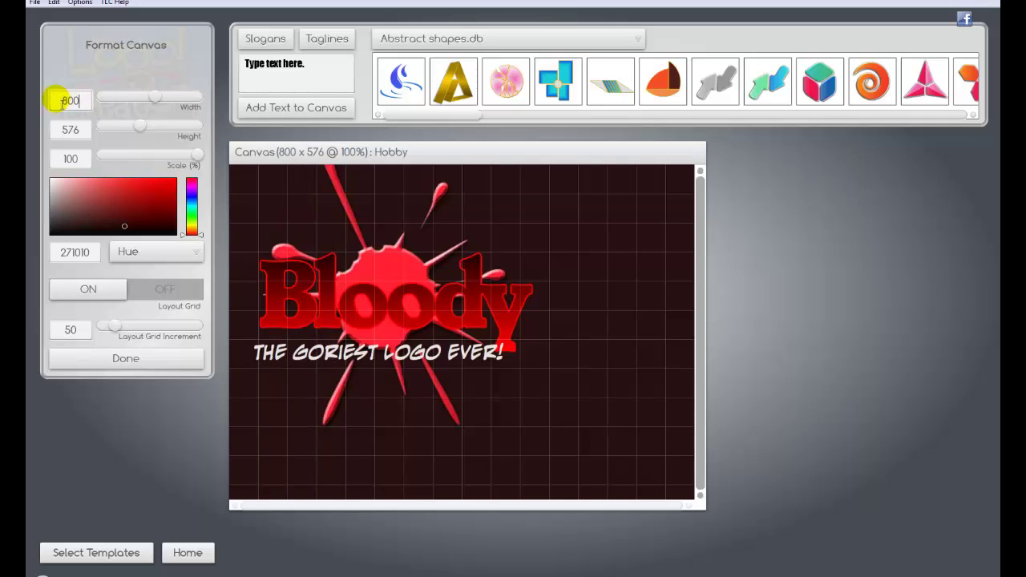
click(80, 130)
drag(87, 134, 51, 129)
text(600)
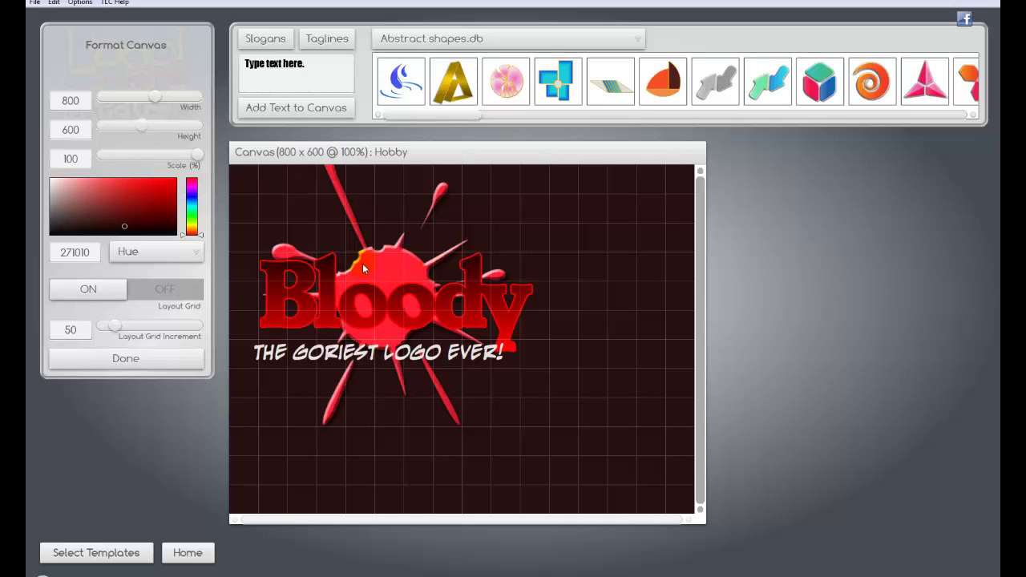
Step: Move the red splat lower-left behind the tagline and set its image scale to 1.64
drag(379, 267, 513, 324)
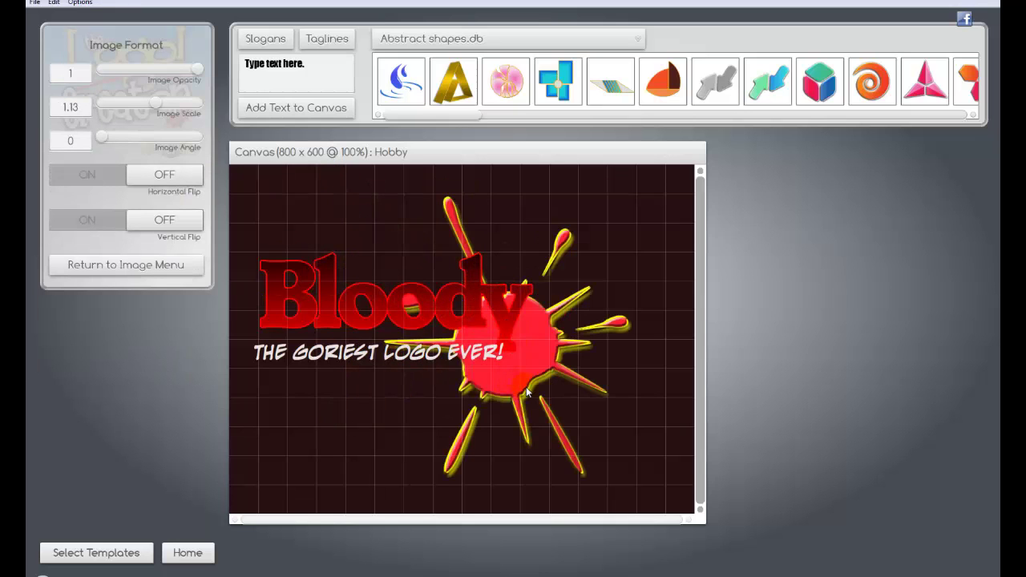
drag(526, 387, 365, 413)
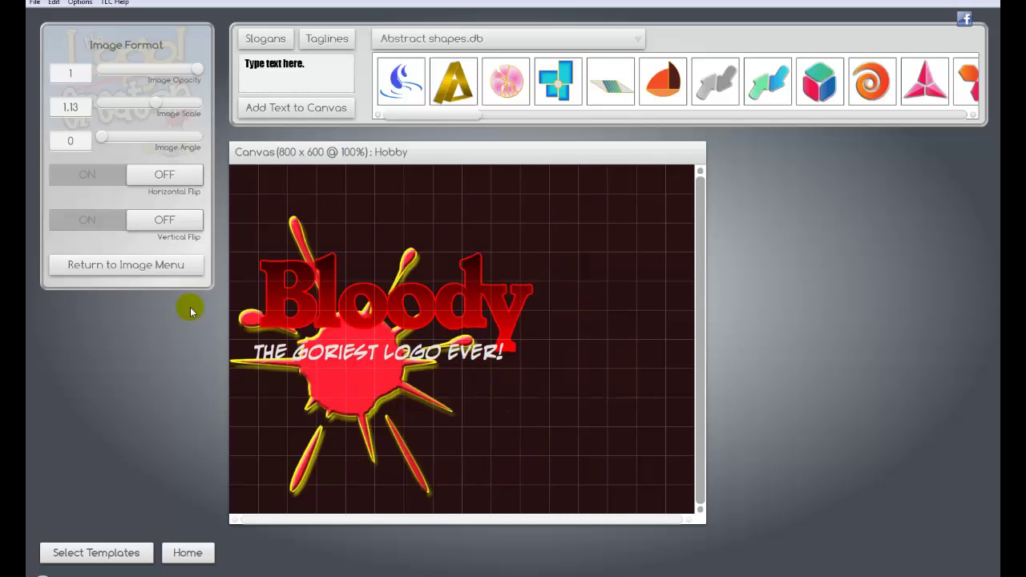
click(107, 267)
click(120, 149)
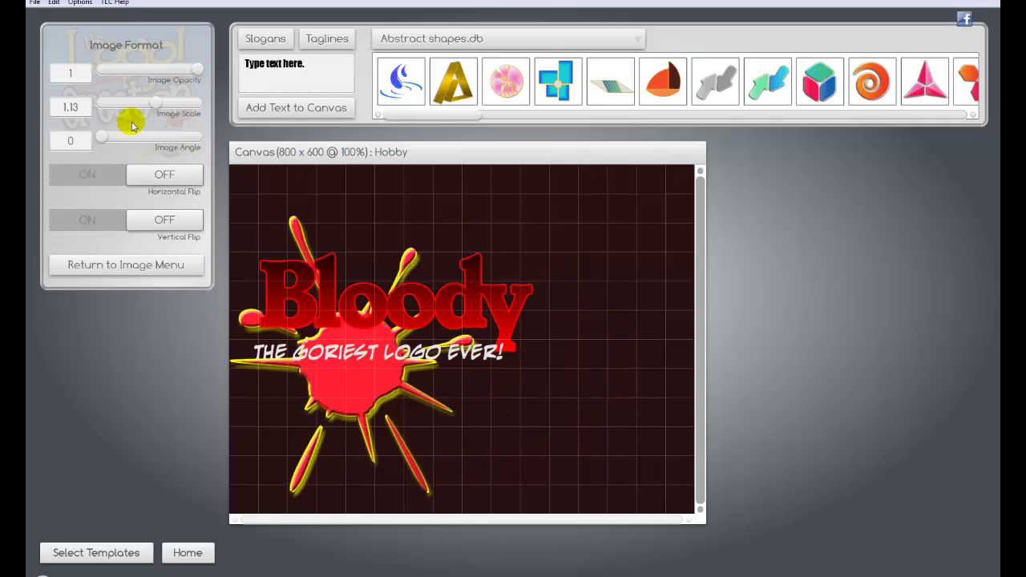
drag(155, 103, 181, 102)
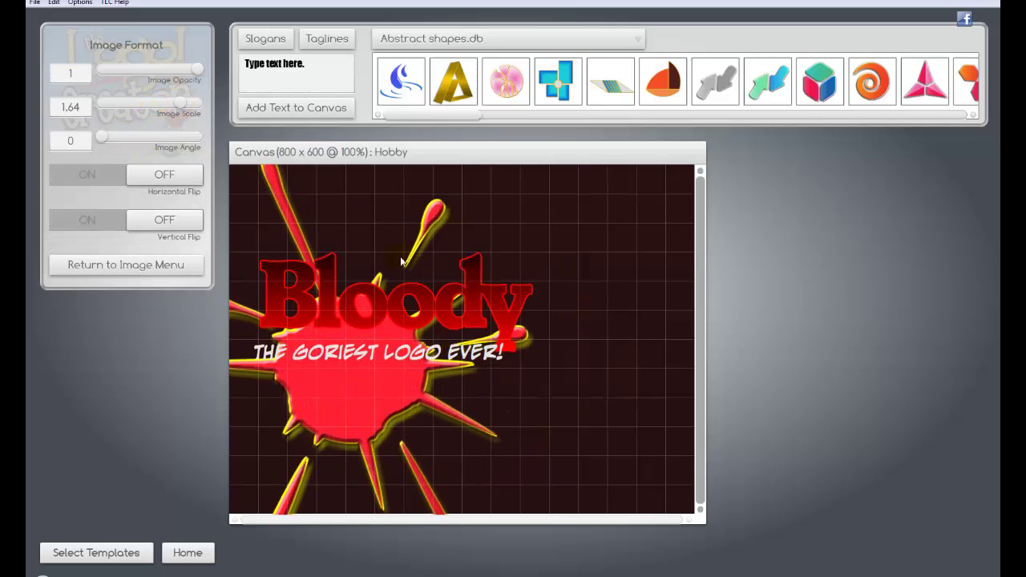
click(576, 389)
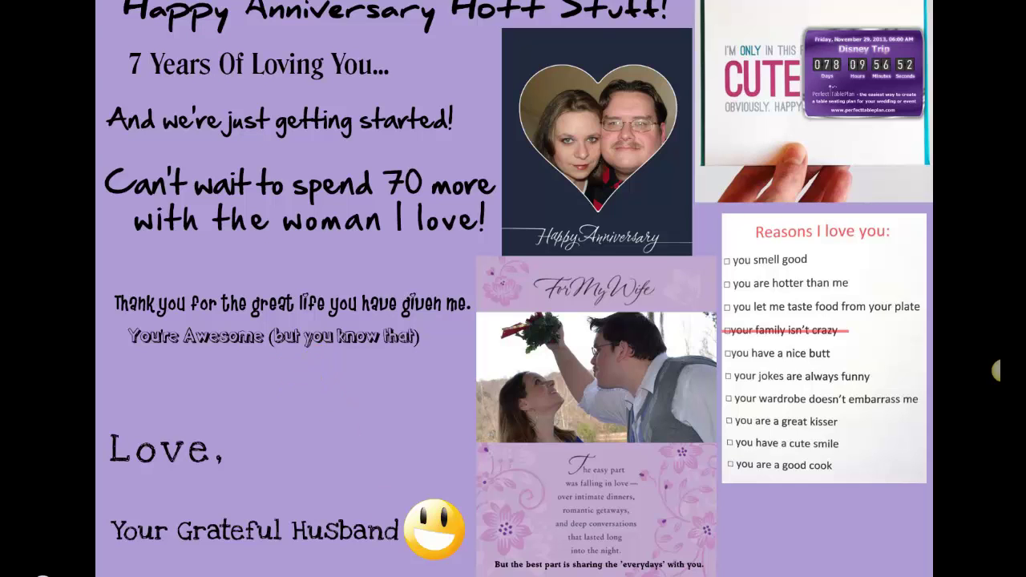
Step: Exit the full-screen anniversary collage with Esc
key(Escape)
key(Escape)
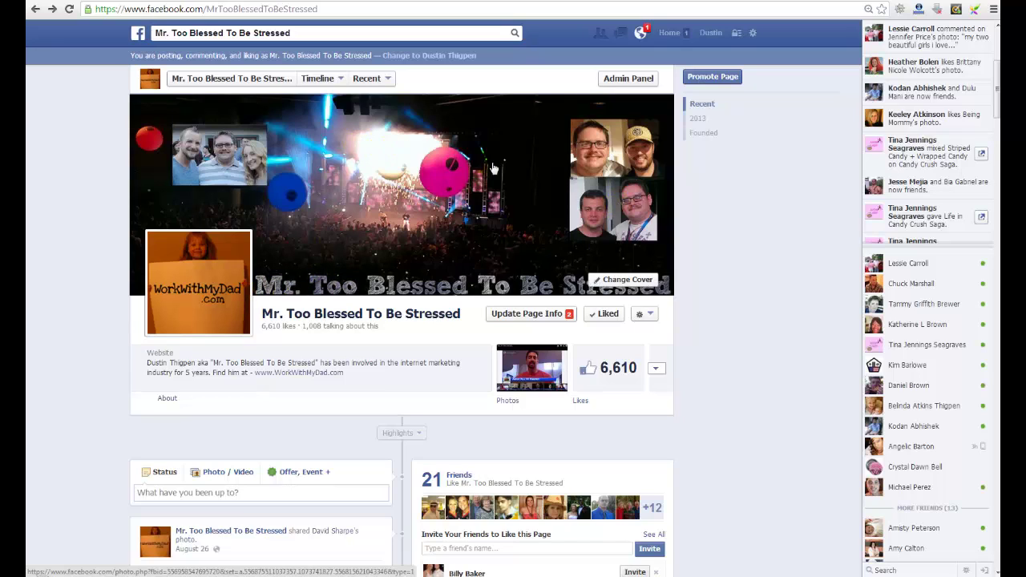
Step: Bring up the Facebook fan page with 6,610 likes and its concert-and-portraits cover
mouse_move(311, 285)
mouse_move(205, 292)
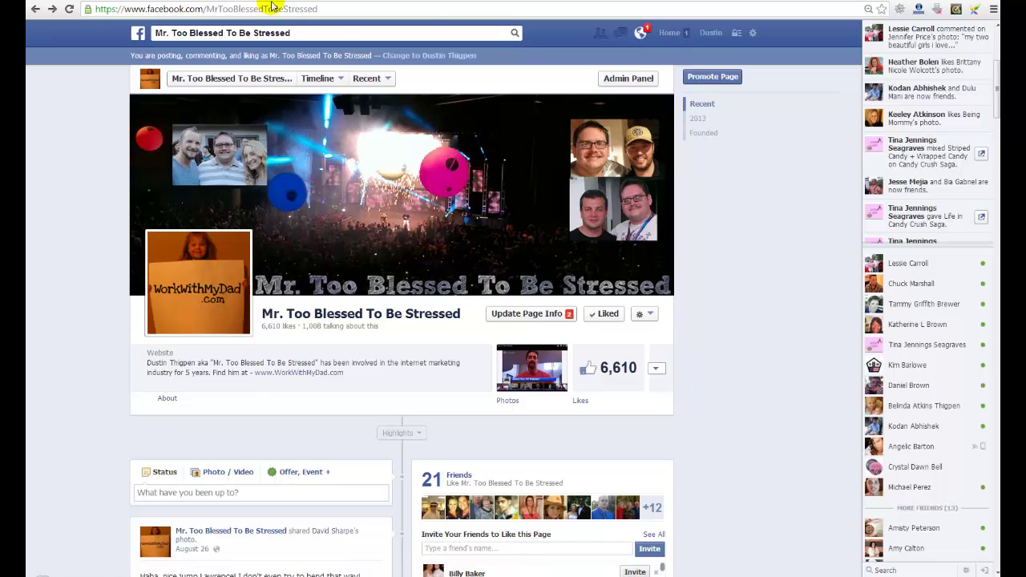
Step: From the blog, visit workwithmydad.com through its sign image, scroll it, then return to the blog
click(240, 1)
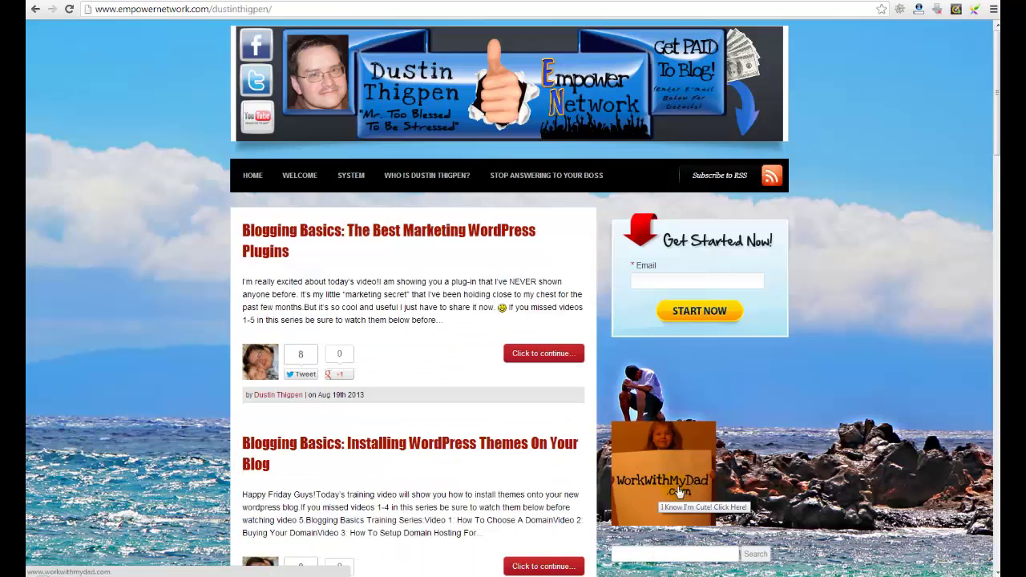
click(664, 475)
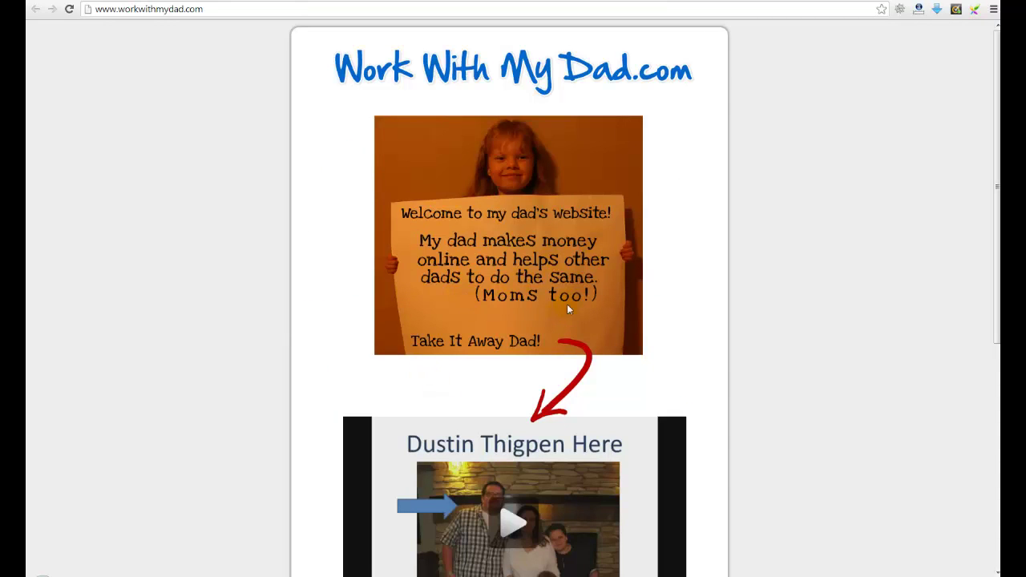
scroll(454, 246, down, 1)
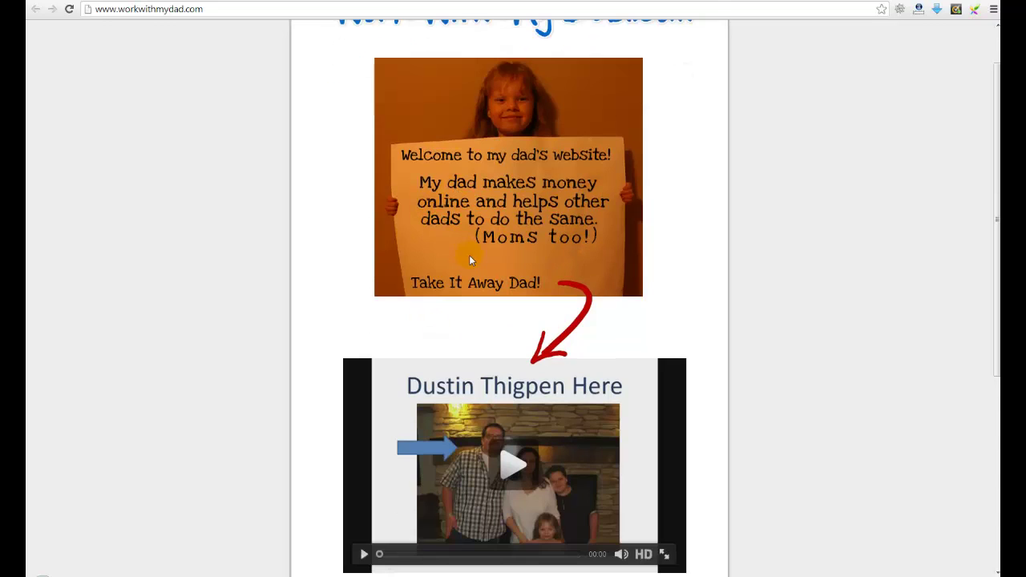
scroll(469, 250, up, 1)
click(469, 250)
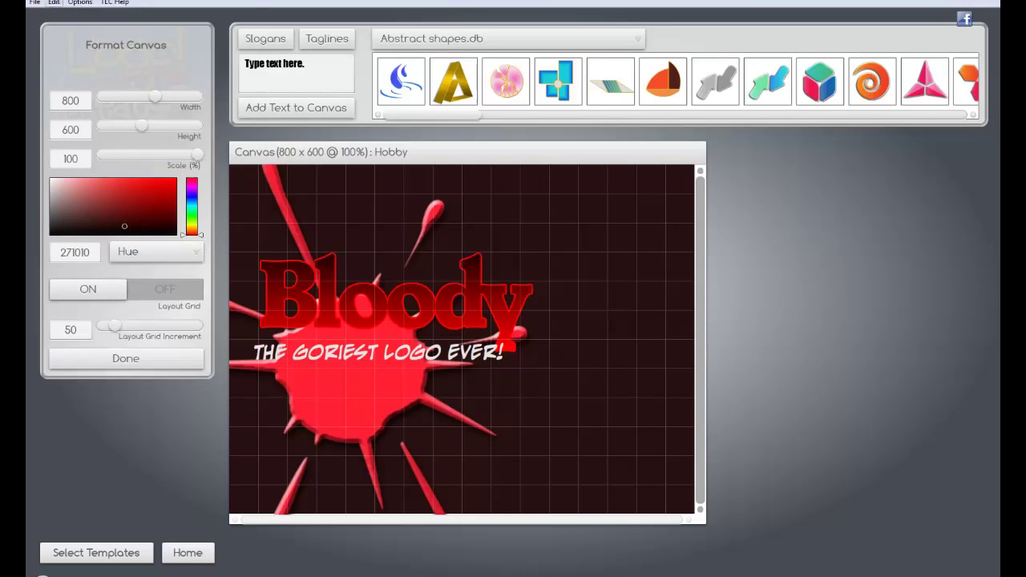
Step: Start a new template, discarding the Bloody design's changes to Hobby, and open the Logo Templates gallery
click(34, 3)
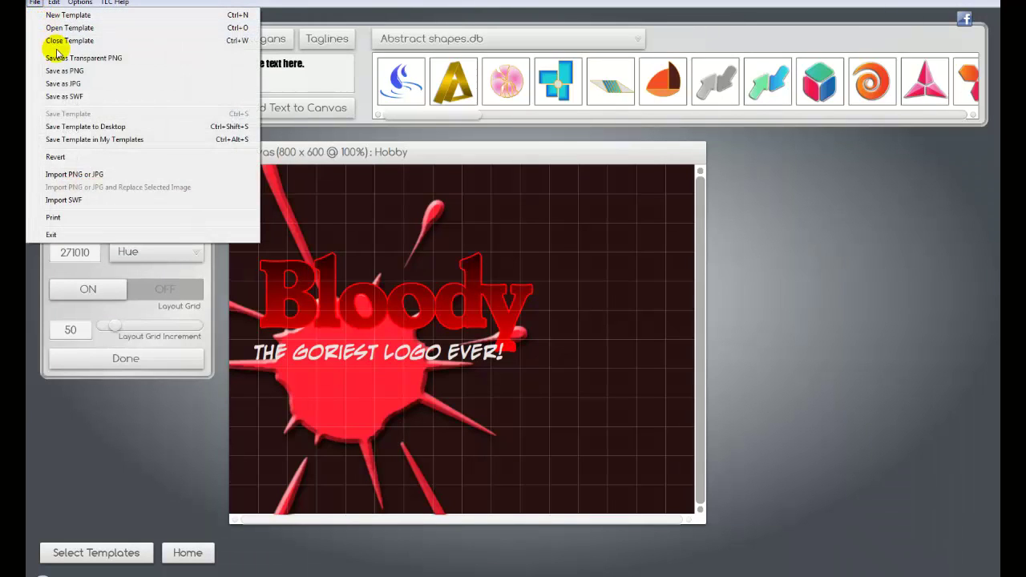
click(64, 15)
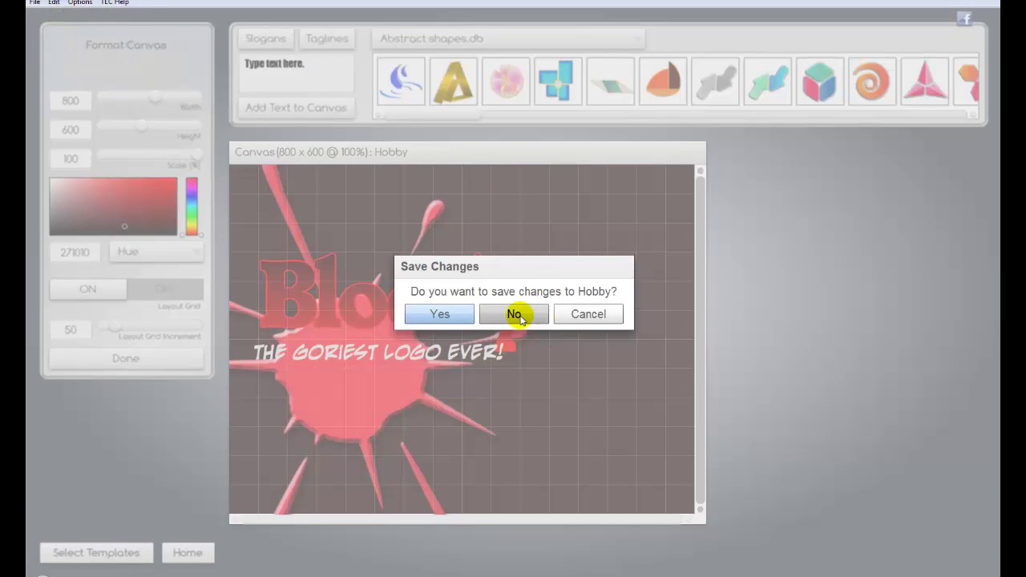
click(517, 316)
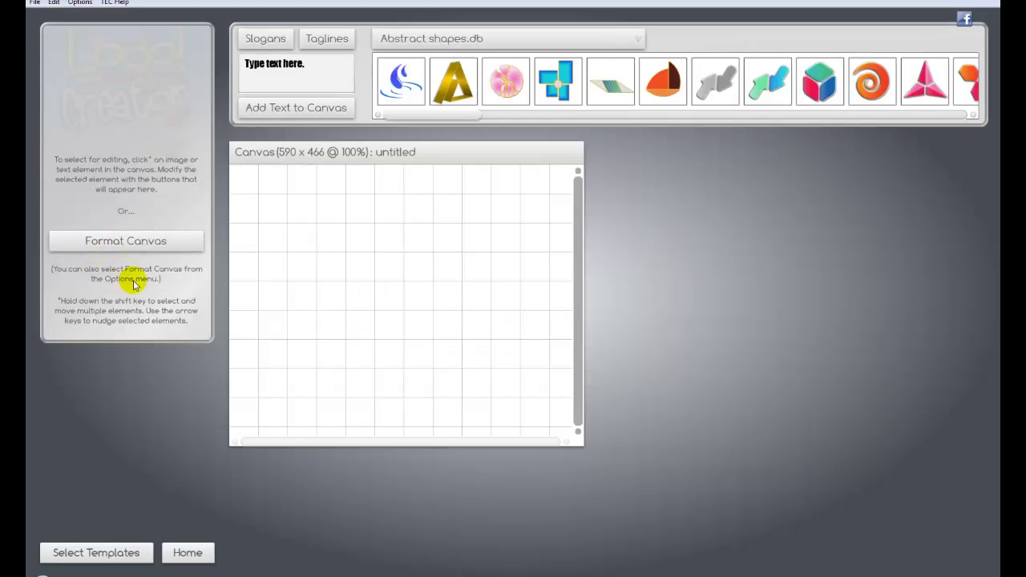
click(109, 553)
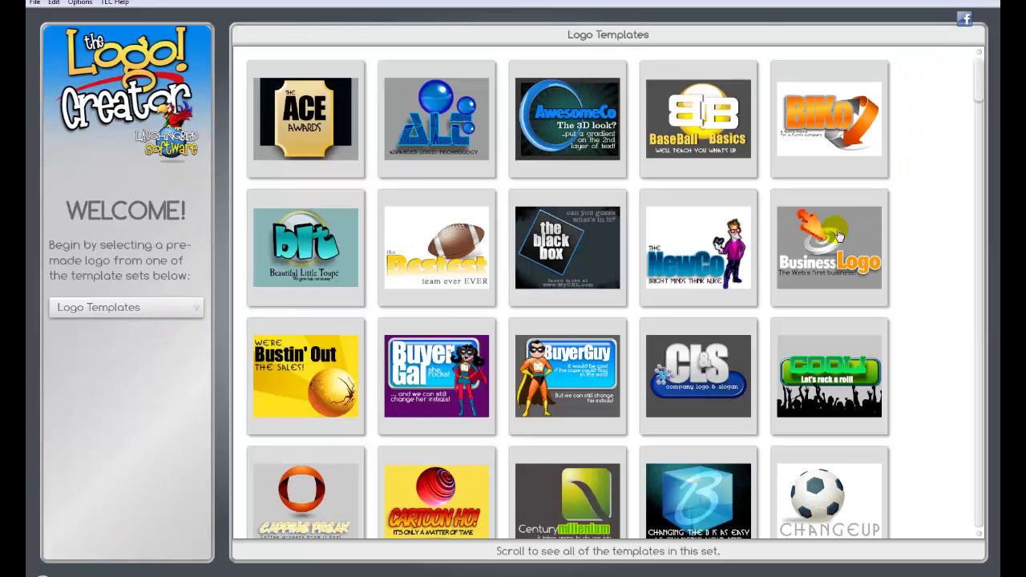
Step: Switch the template set to My Templates and open the 851 x 315 FB Timeline Fanpage cover
drag(978, 87, 988, 217)
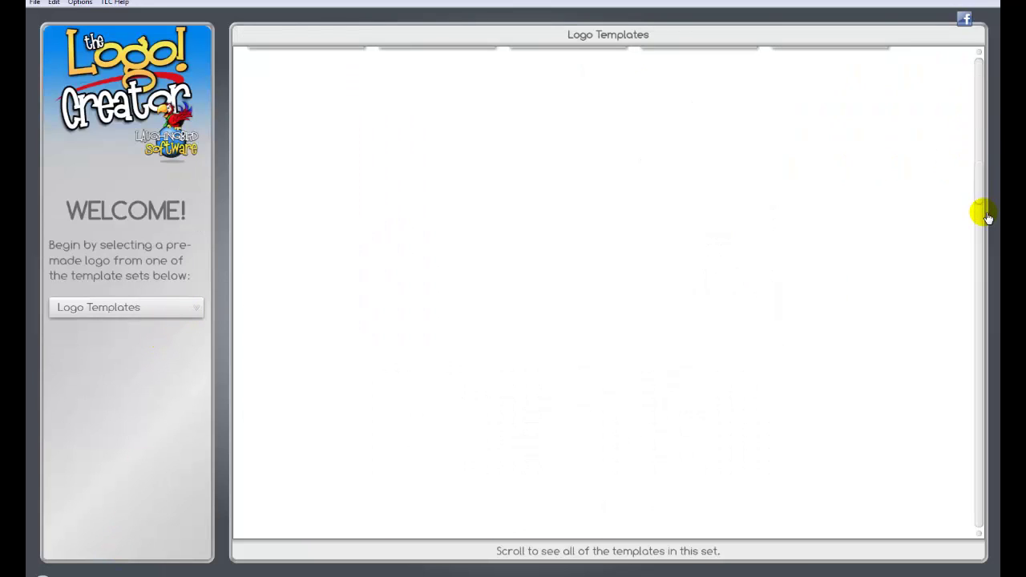
click(196, 308)
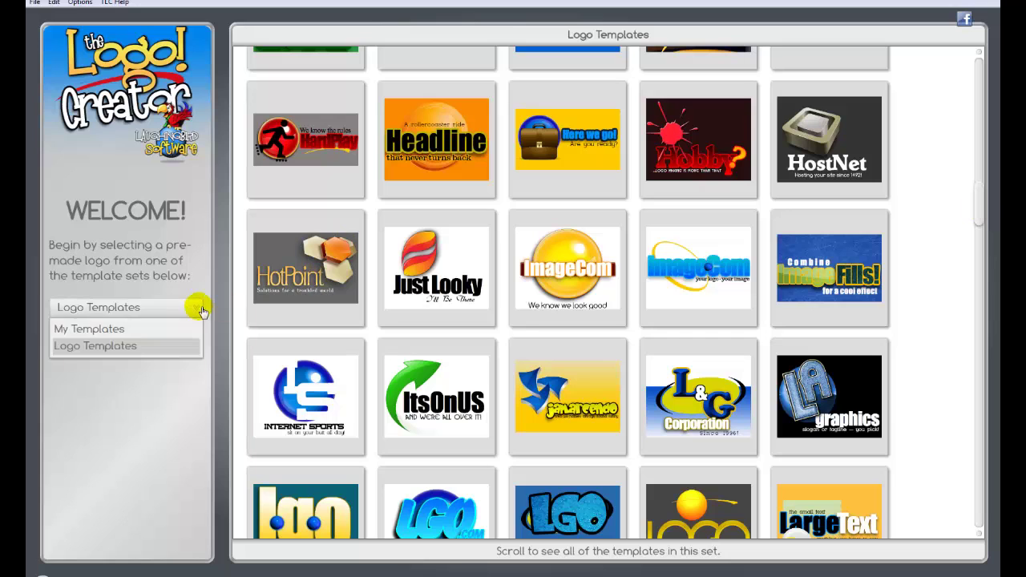
click(138, 328)
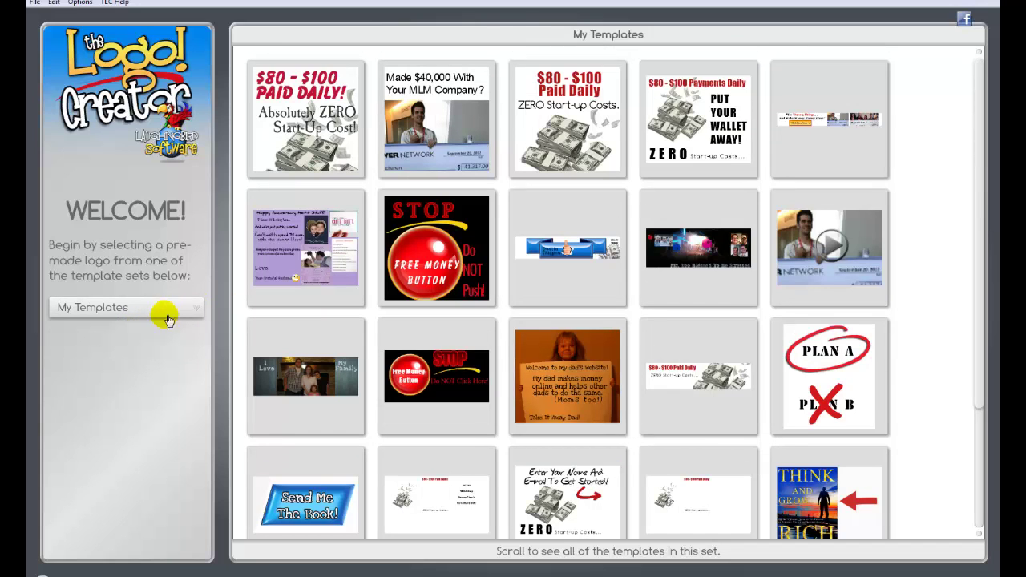
click(698, 249)
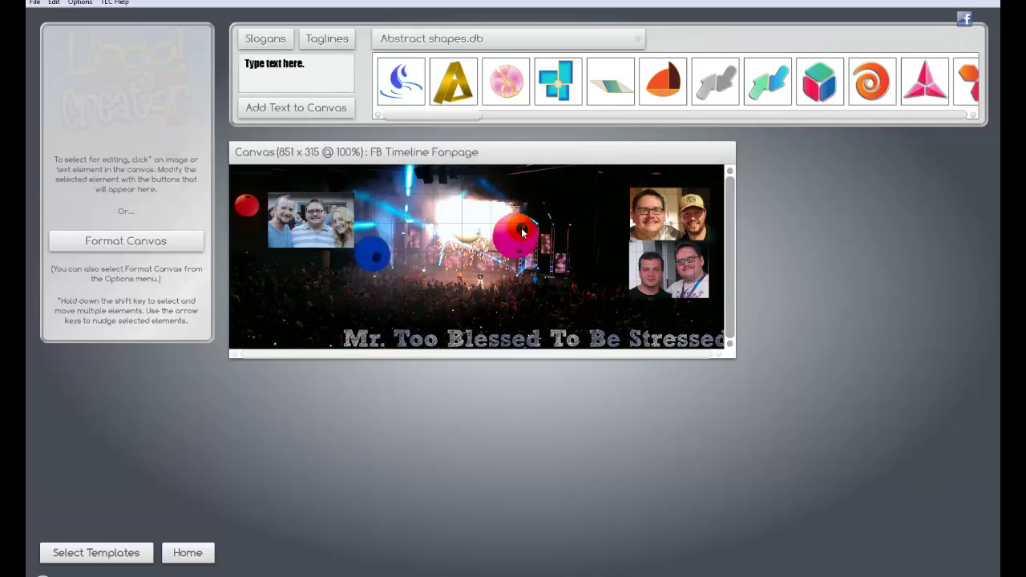
Step: Select the pink ball, the group photo and both faces photos to compare their image scales
click(522, 251)
drag(523, 251, 529, 230)
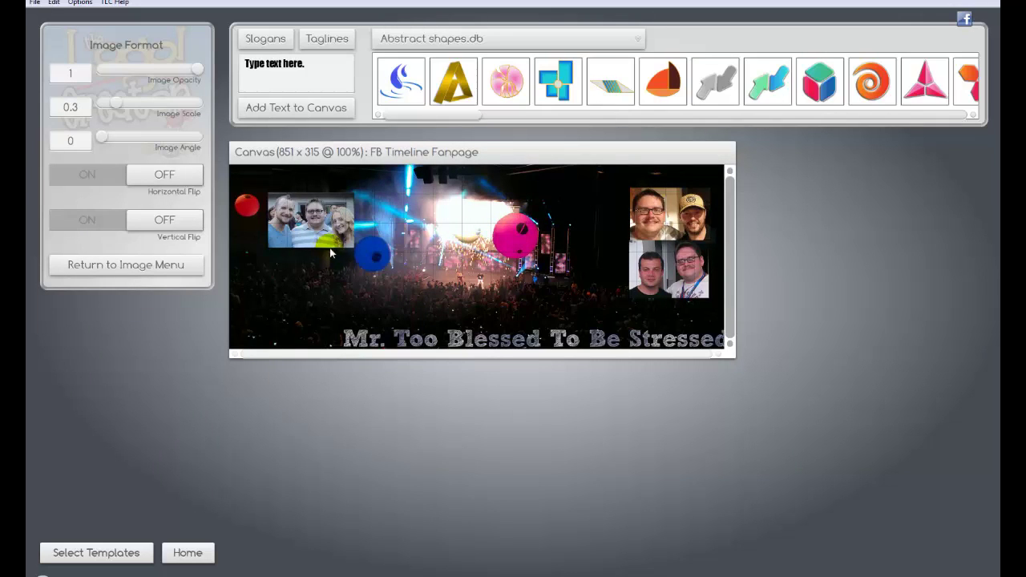
drag(315, 234, 306, 231)
click(306, 236)
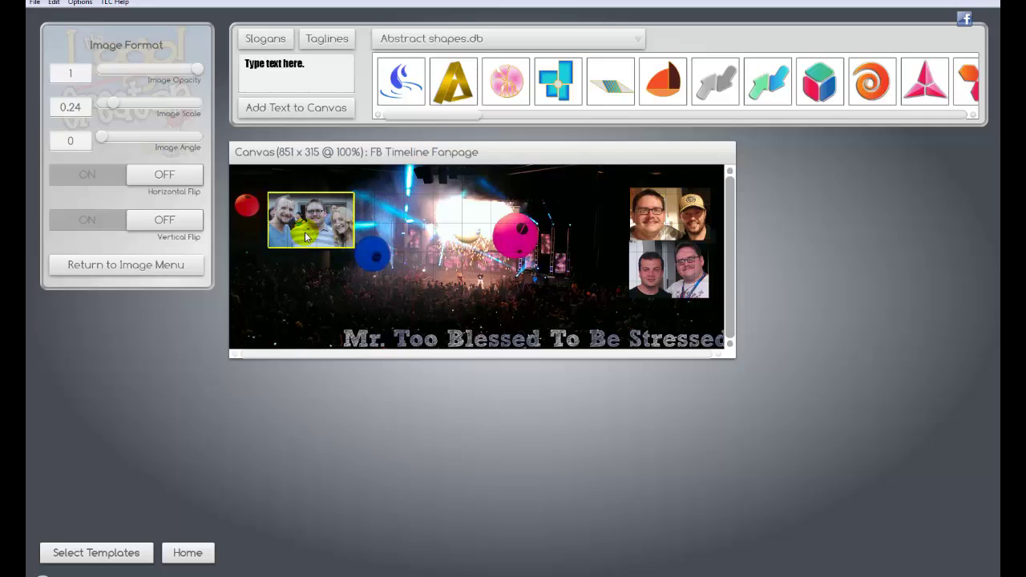
click(664, 278)
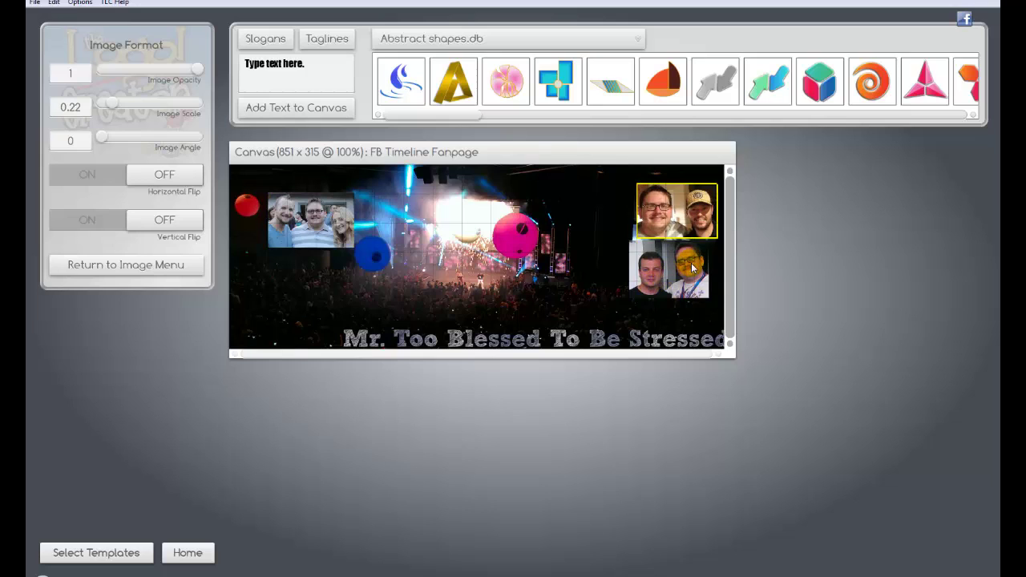
click(688, 264)
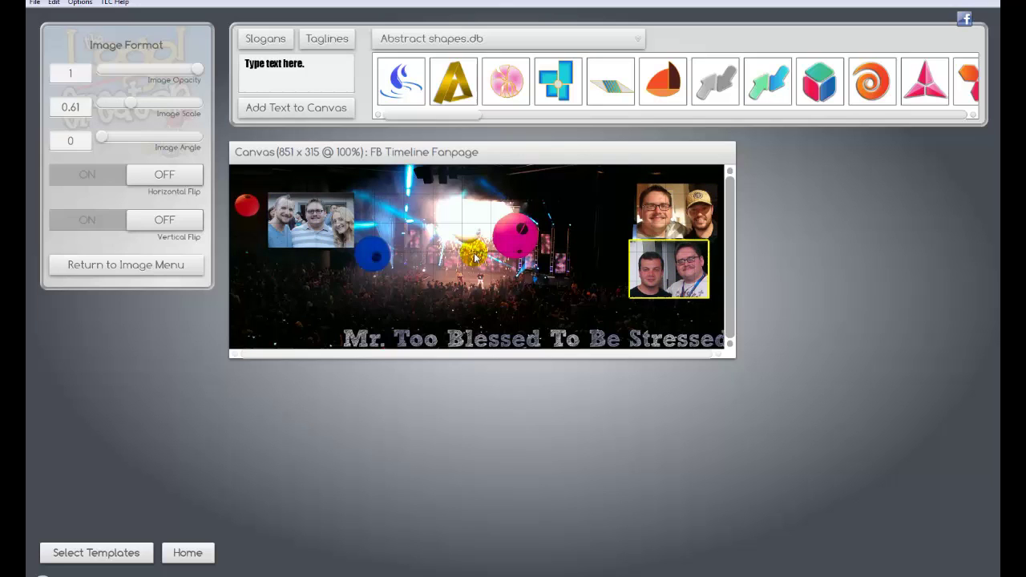
Step: Drag the group photo to the canvas centre, then select the bottom slogan text
click(318, 226)
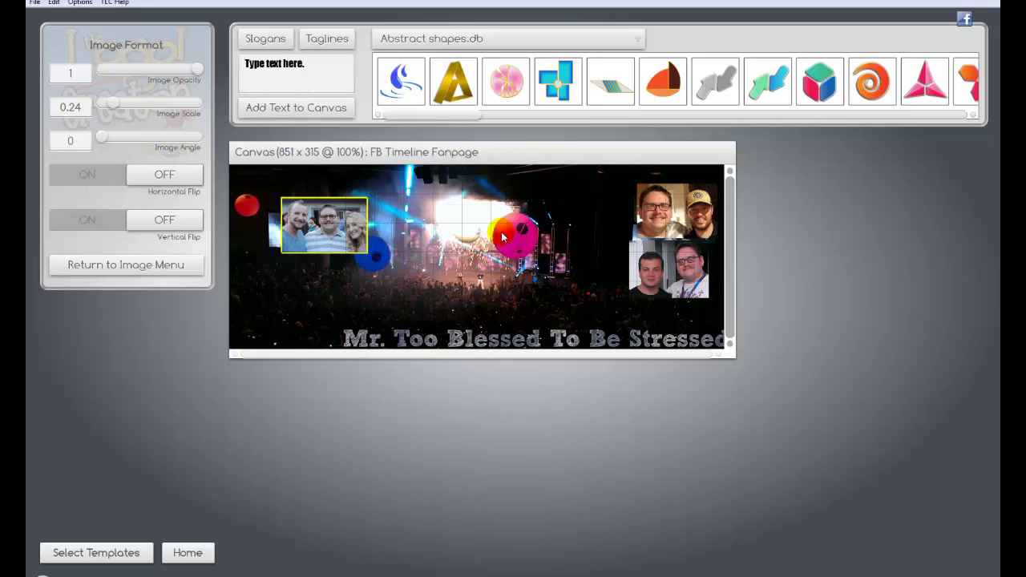
drag(302, 231, 330, 232)
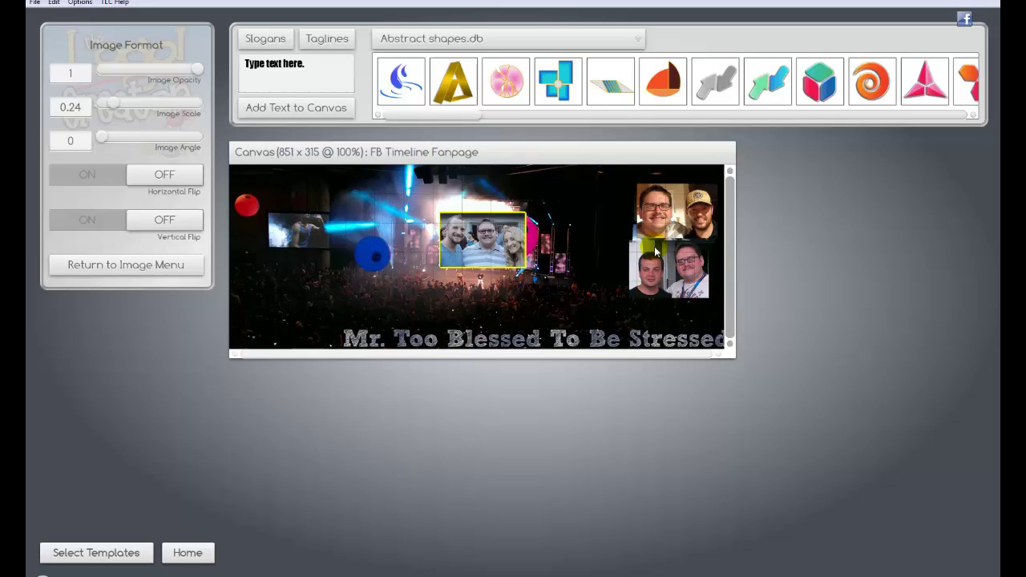
click(370, 343)
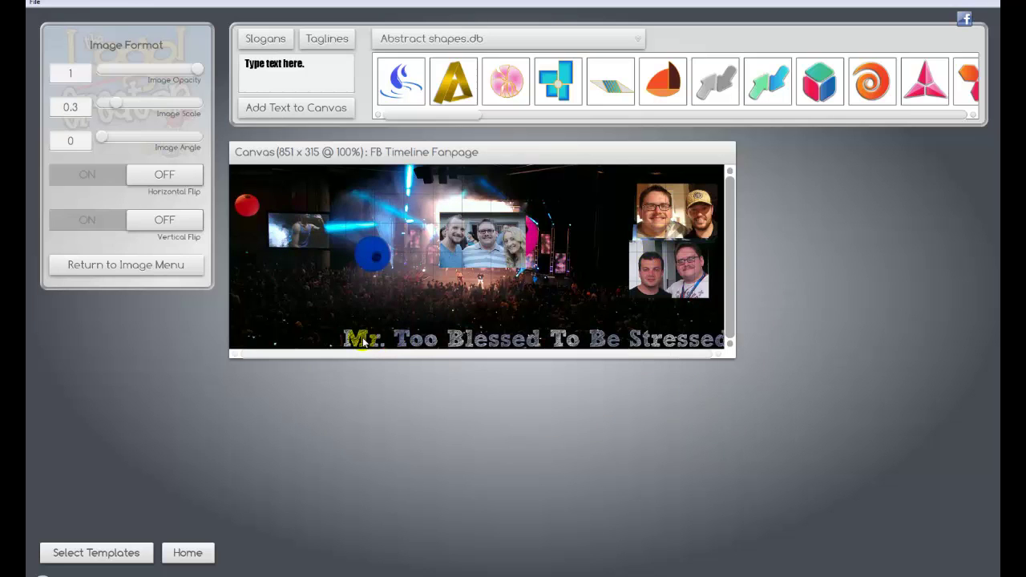
click(364, 343)
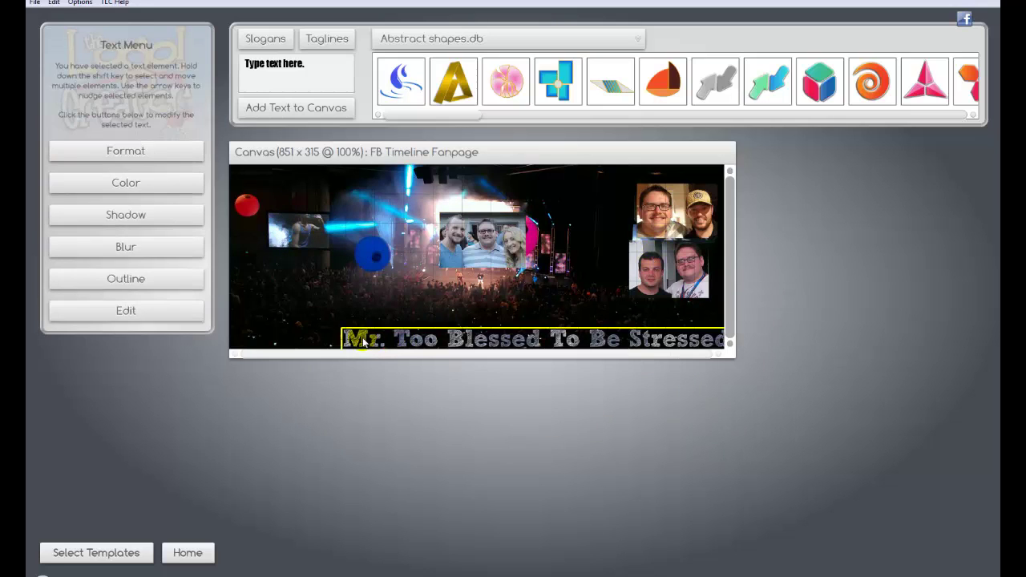
click(133, 152)
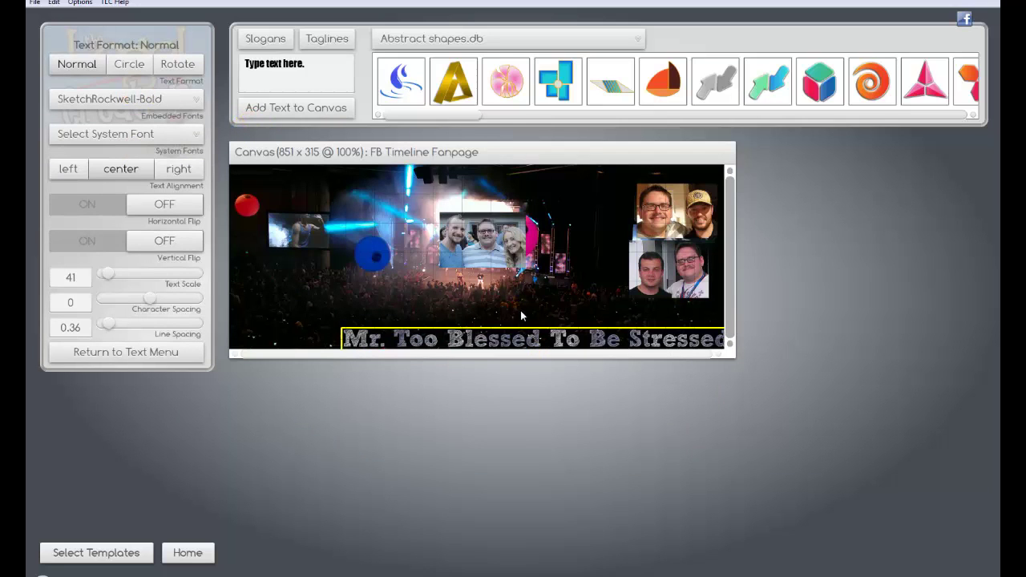
click(468, 316)
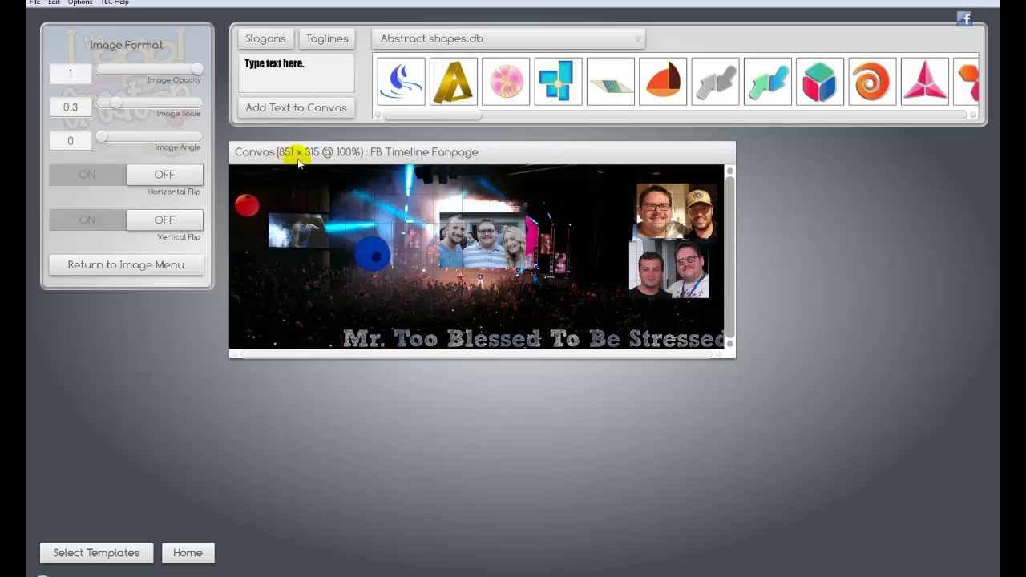
Step: Back in the image options, shift the concert background picture slightly on the canvas
click(131, 268)
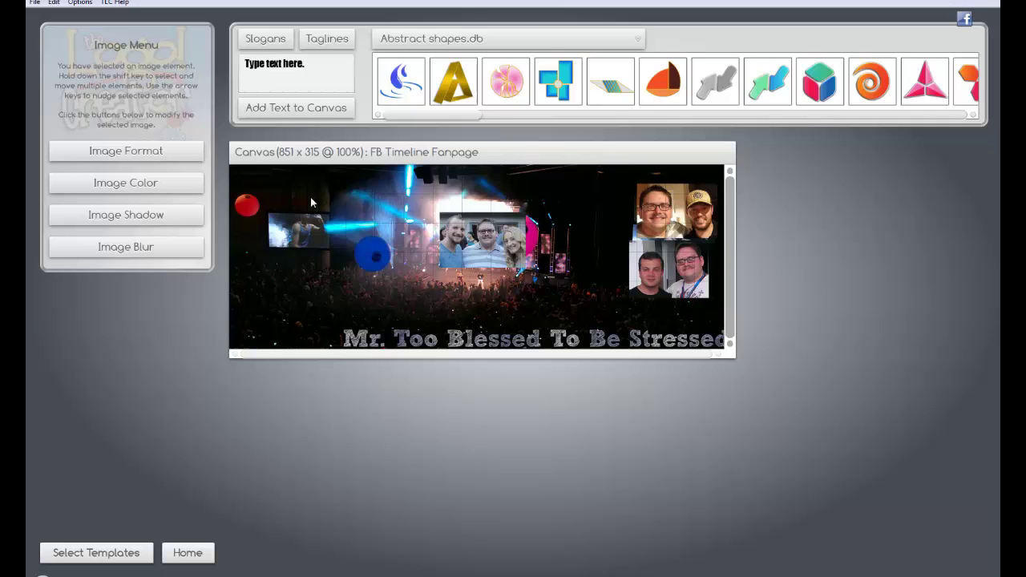
click(137, 153)
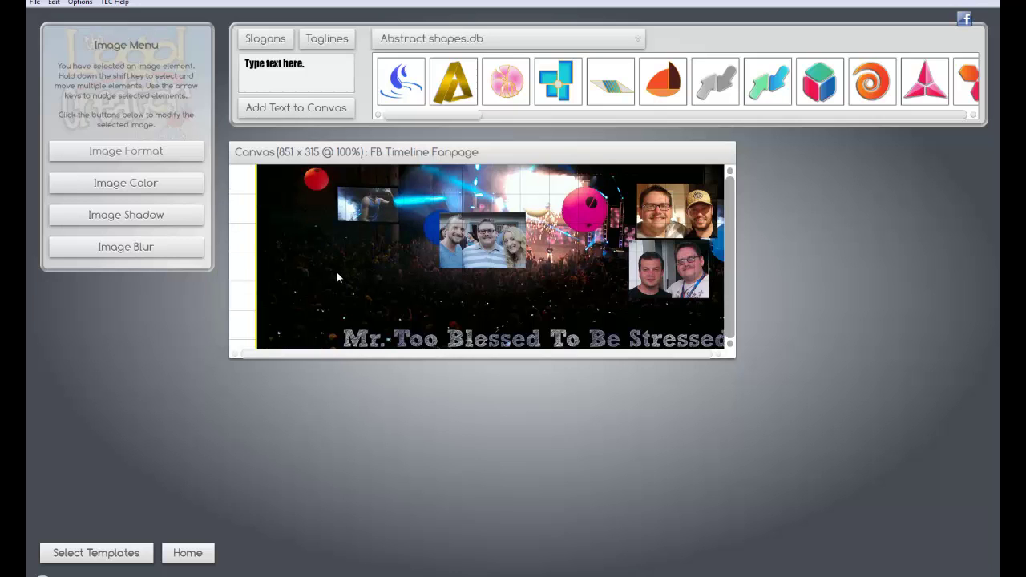
click(338, 272)
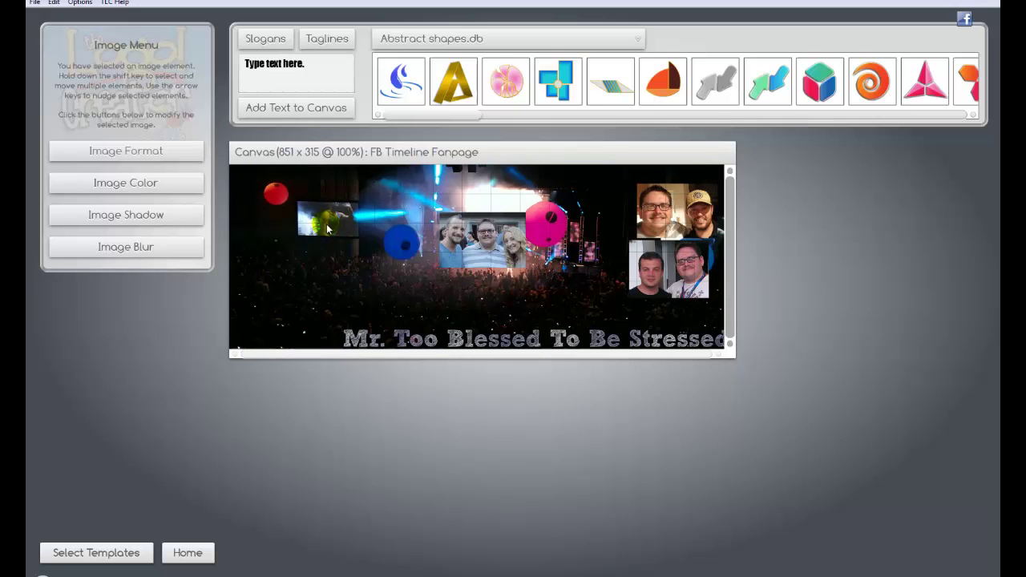
click(36, 3)
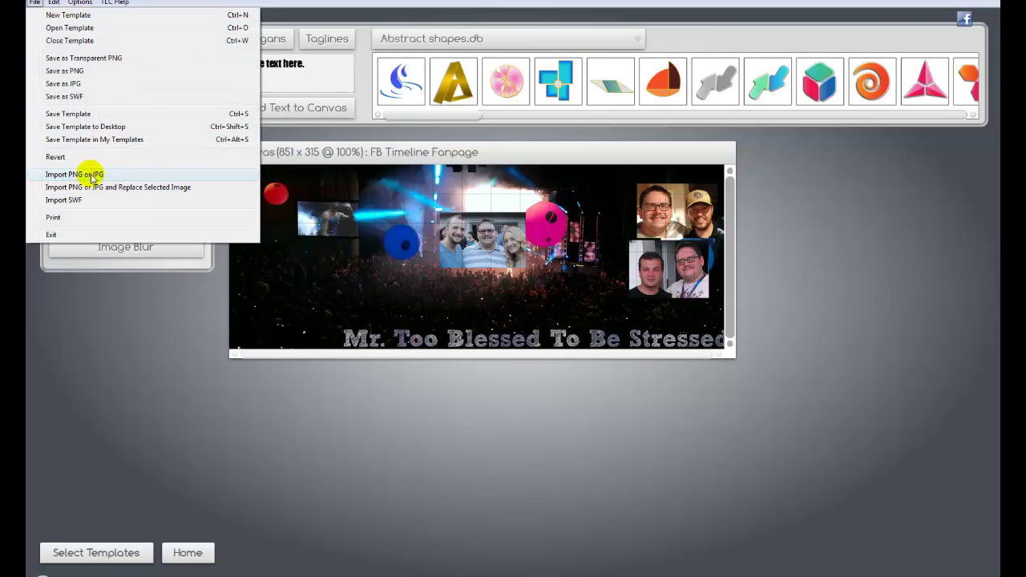
click(610, 199)
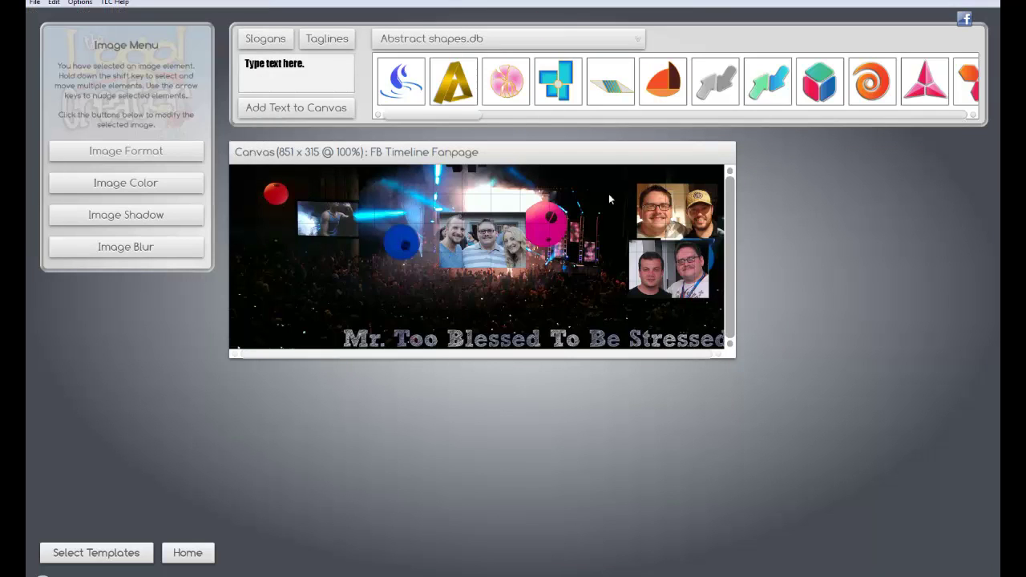
Step: Drag the centre group photo up and left toward the cover's top edge
click(482, 243)
drag(482, 243, 447, 252)
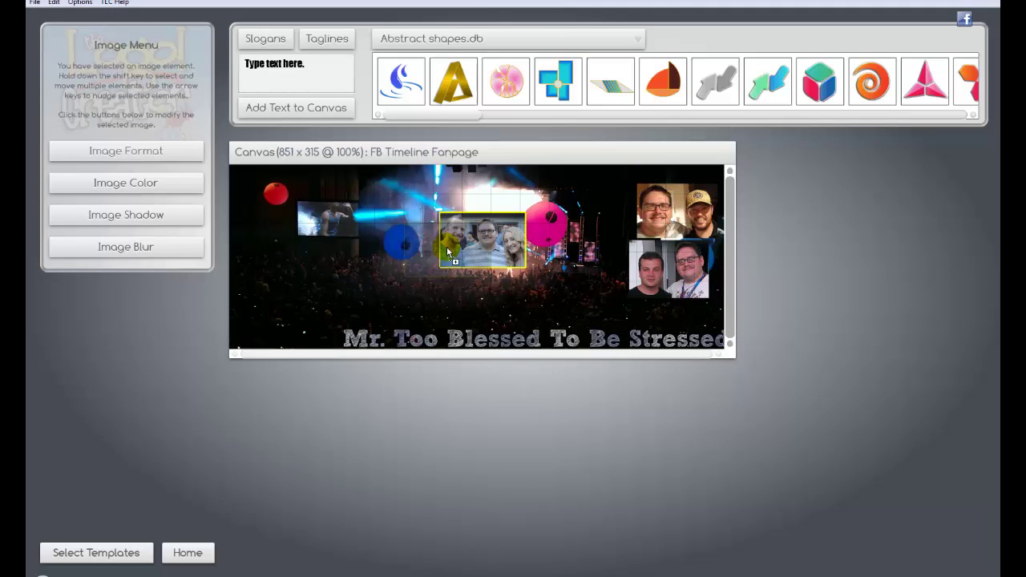
mouse_move(447, 251)
mouse_down()
mouse_move(401, 230)
mouse_move(447, 233)
mouse_up()
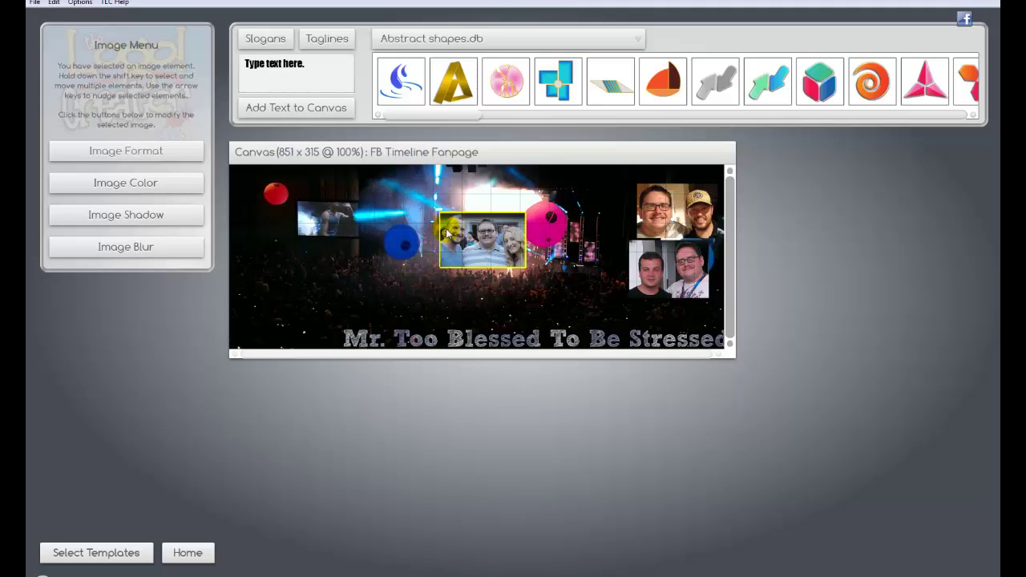
drag(528, 268, 450, 235)
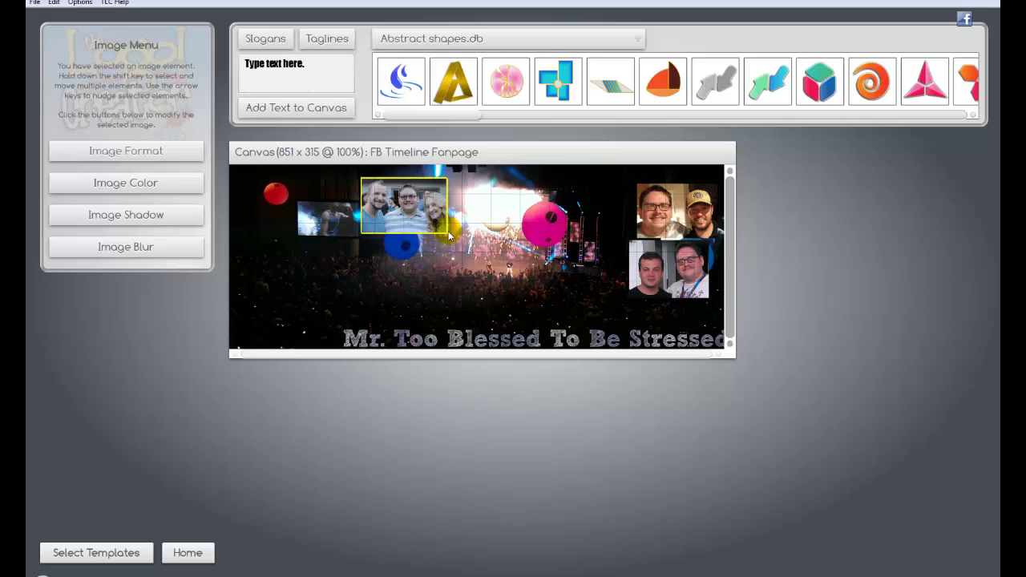
Step: Enlarge the group photo to scale 1.02 and shift it to the right
click(126, 157)
click(119, 106)
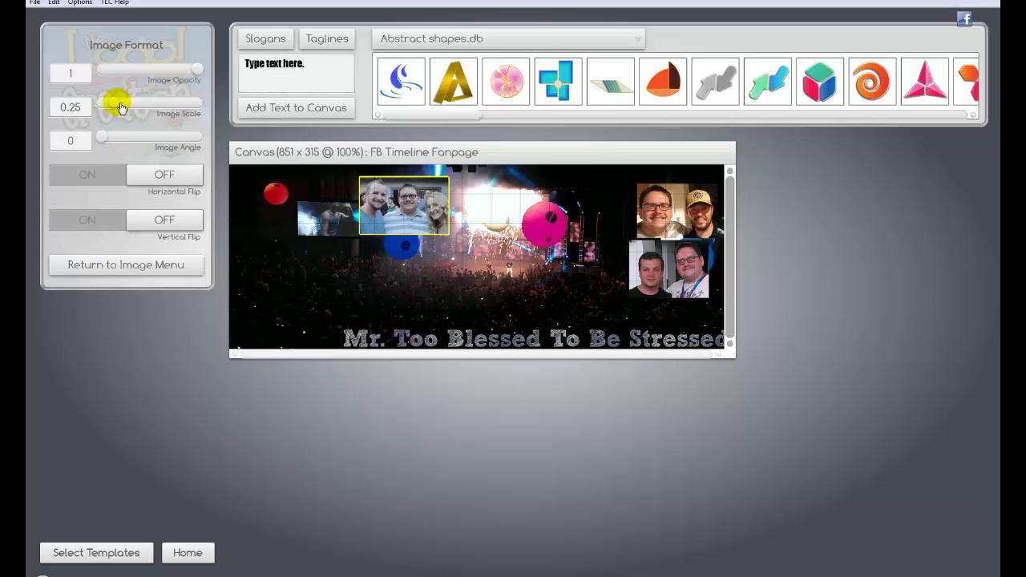
drag(119, 107, 150, 105)
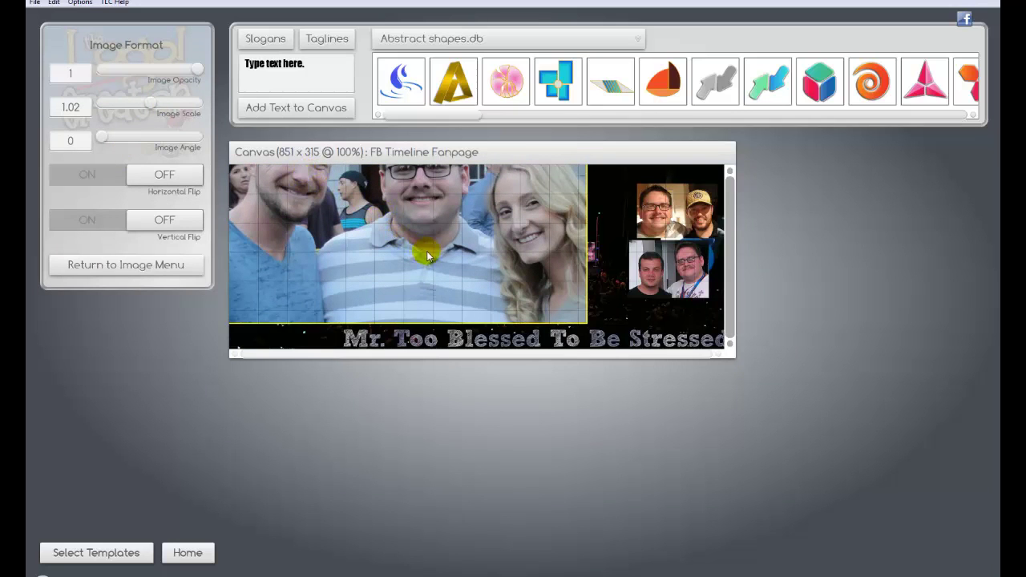
drag(429, 255, 370, 221)
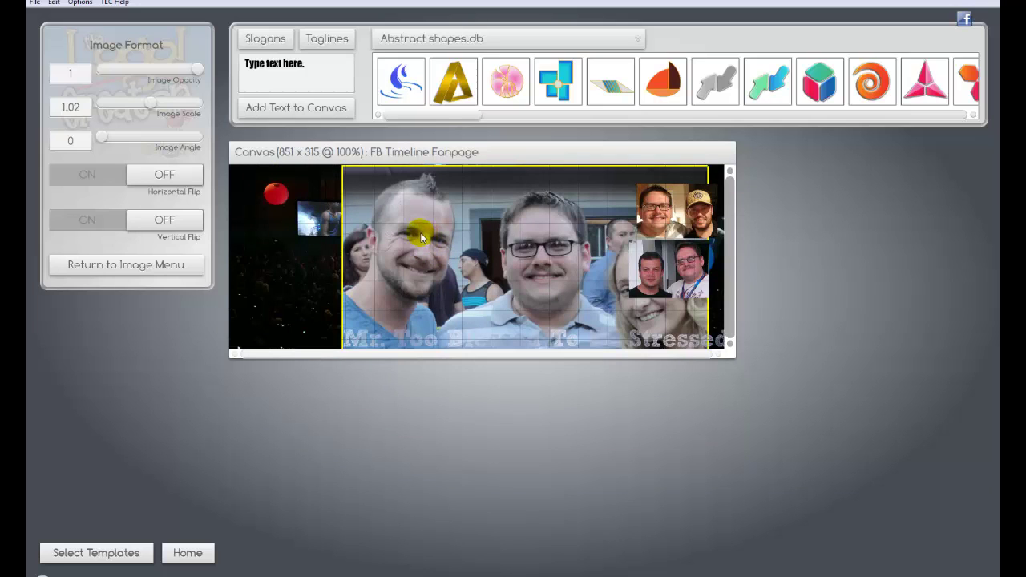
Step: Move the two-man inset photo to the upper left, enlarge it to scale 0.44, and nudge it left
click(670, 212)
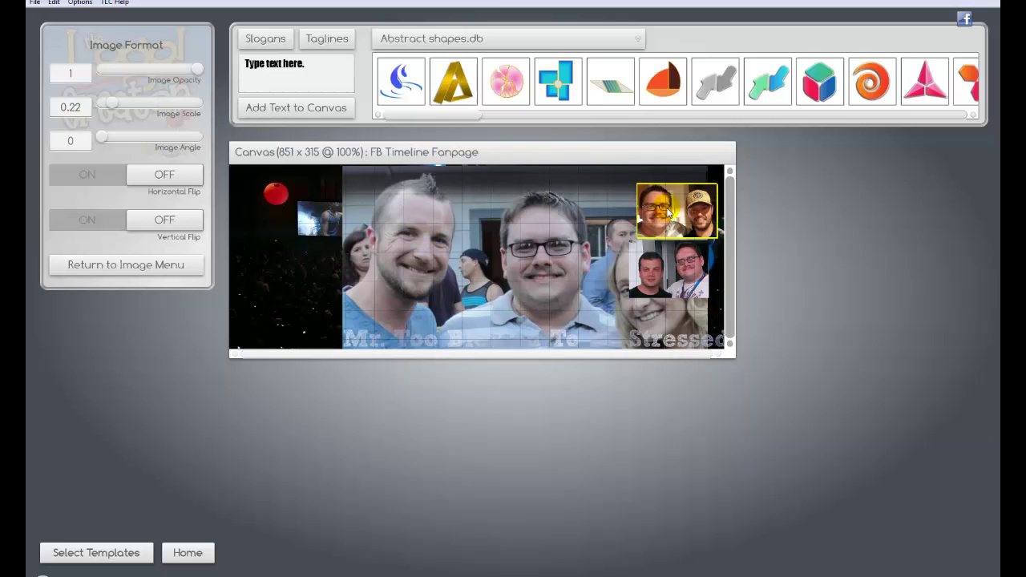
mouse_move(405, 238)
mouse_down()
mouse_move(367, 202)
mouse_move(404, 228)
mouse_up()
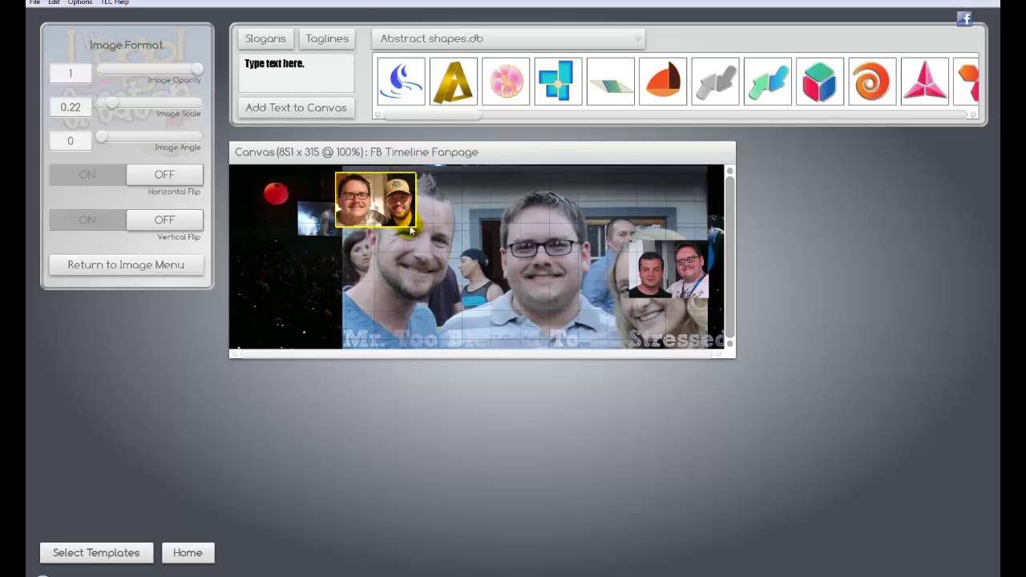
mouse_move(111, 100)
mouse_down()
mouse_move(163, 114)
mouse_move(122, 108)
mouse_up()
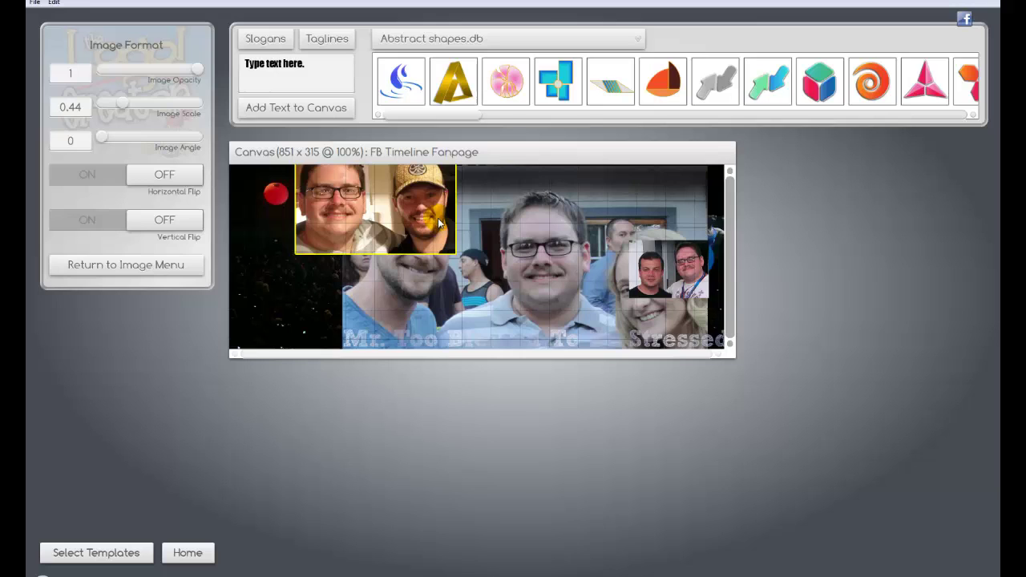
drag(329, 247, 332, 195)
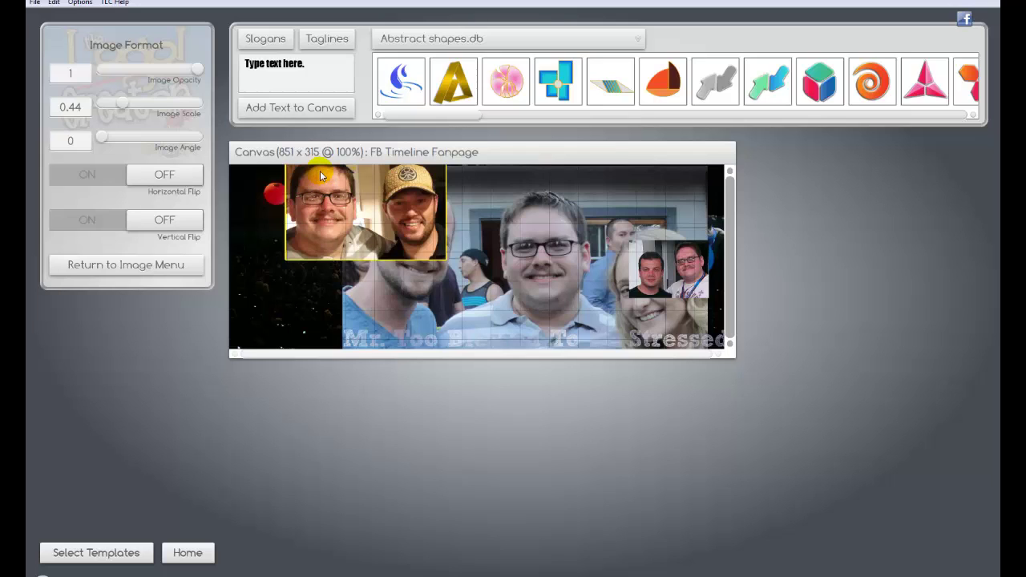
Step: Leave the fanpage design without saving and return to the template gallery's set list
click(93, 554)
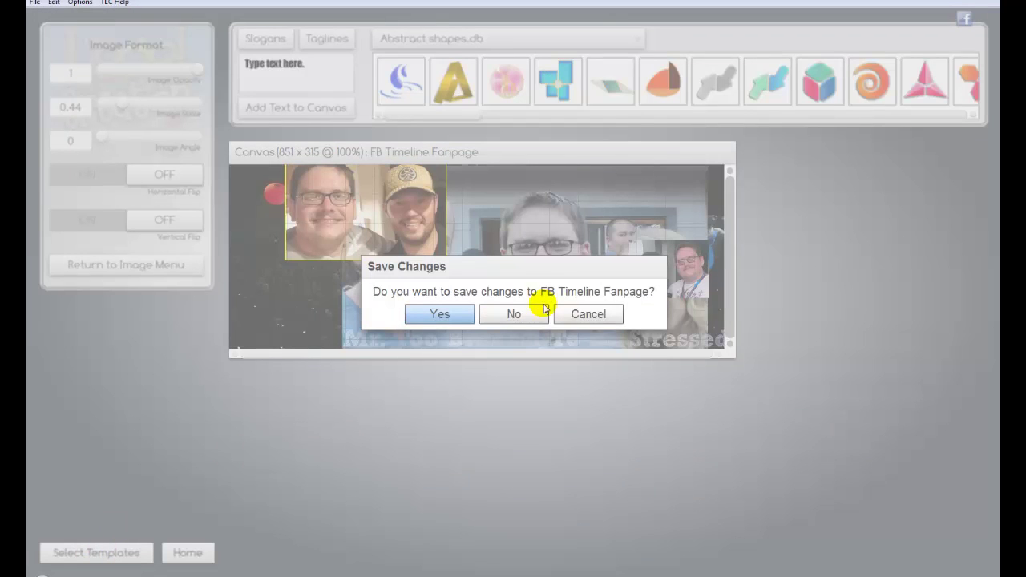
click(523, 314)
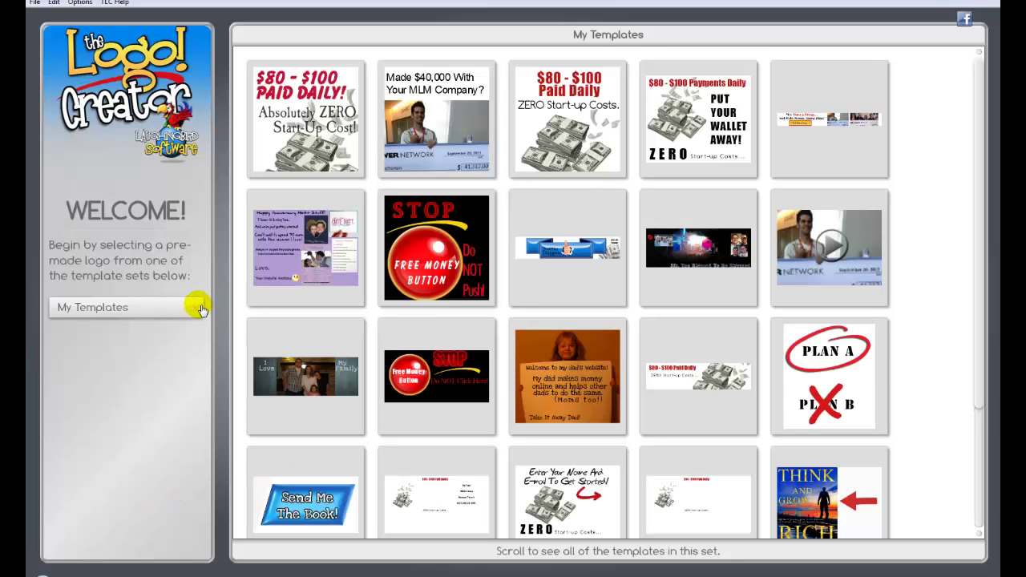
click(199, 308)
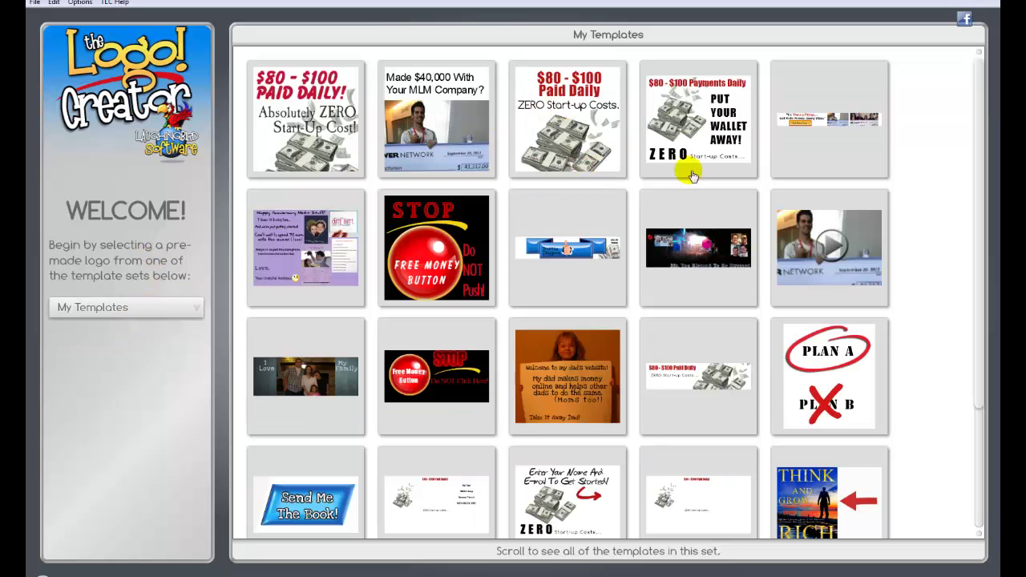
Step: Open the 728 x 90 Banner Ad template, move its two photos side by side, then leave it
click(834, 126)
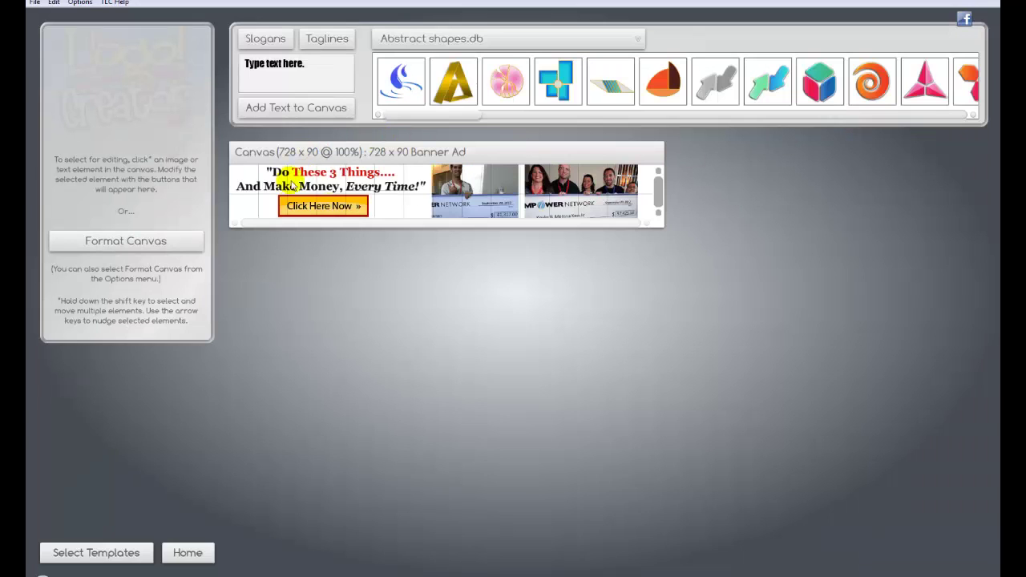
click(316, 178)
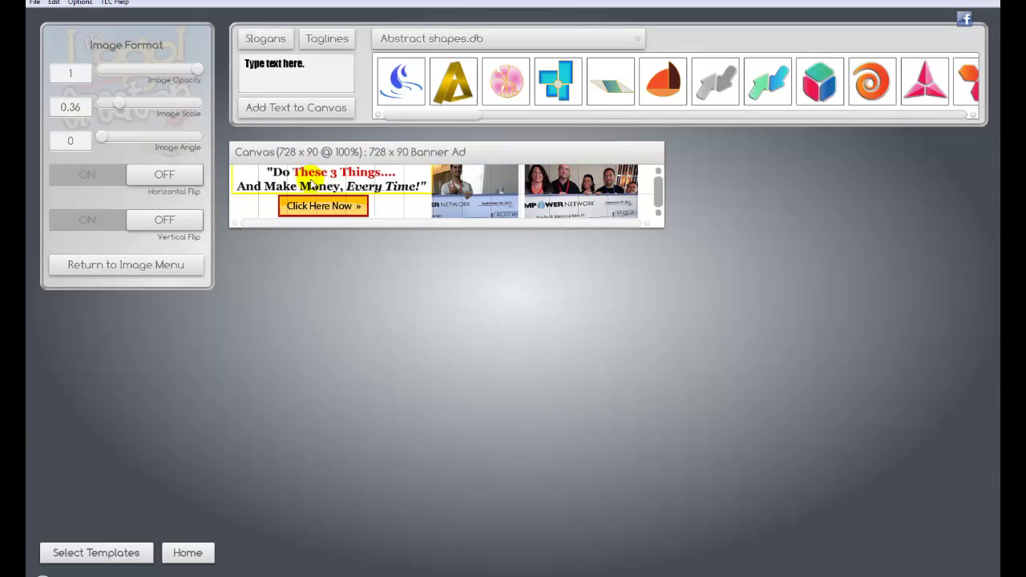
click(385, 209)
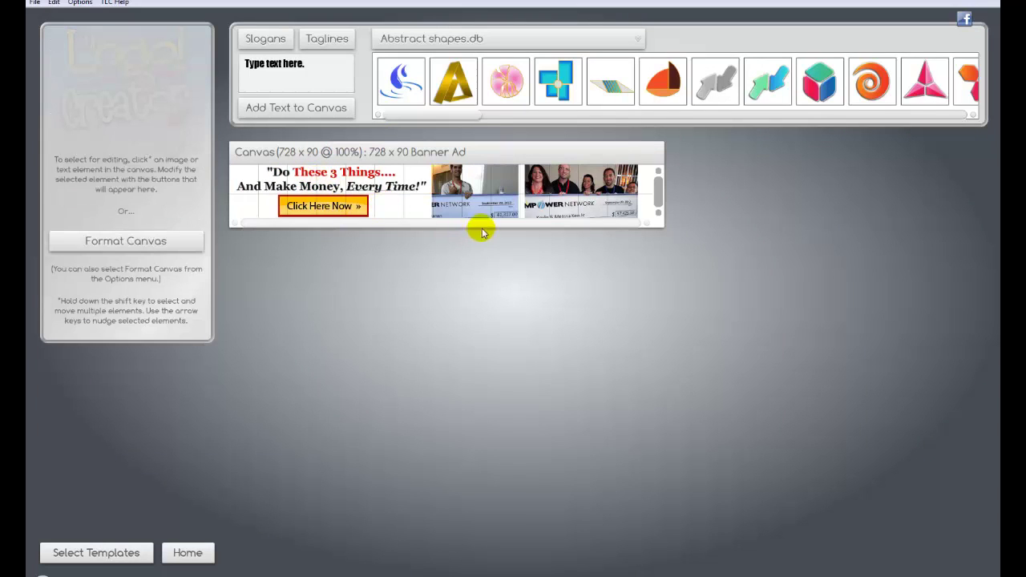
drag(549, 197, 507, 184)
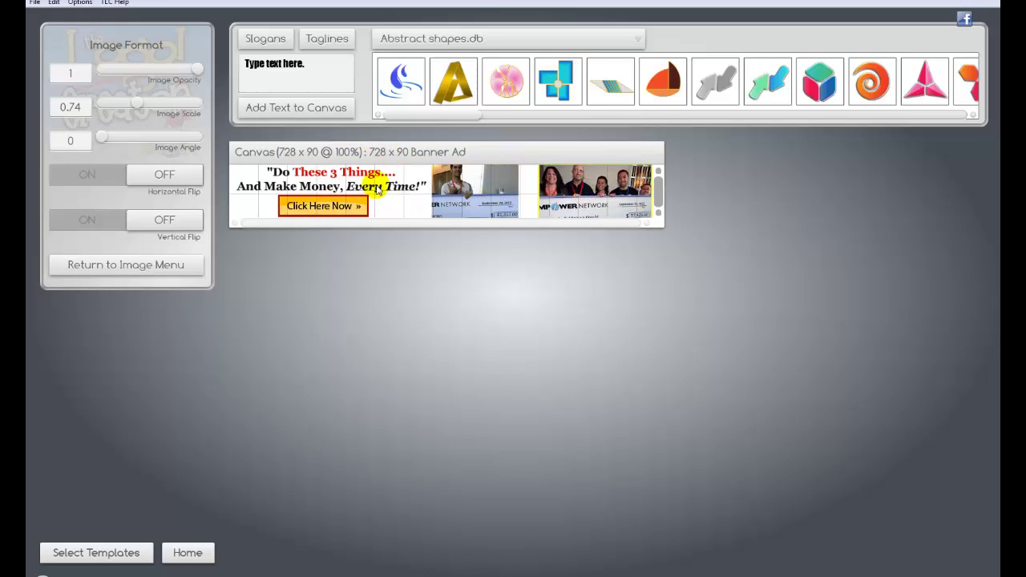
click(503, 191)
drag(503, 191, 507, 185)
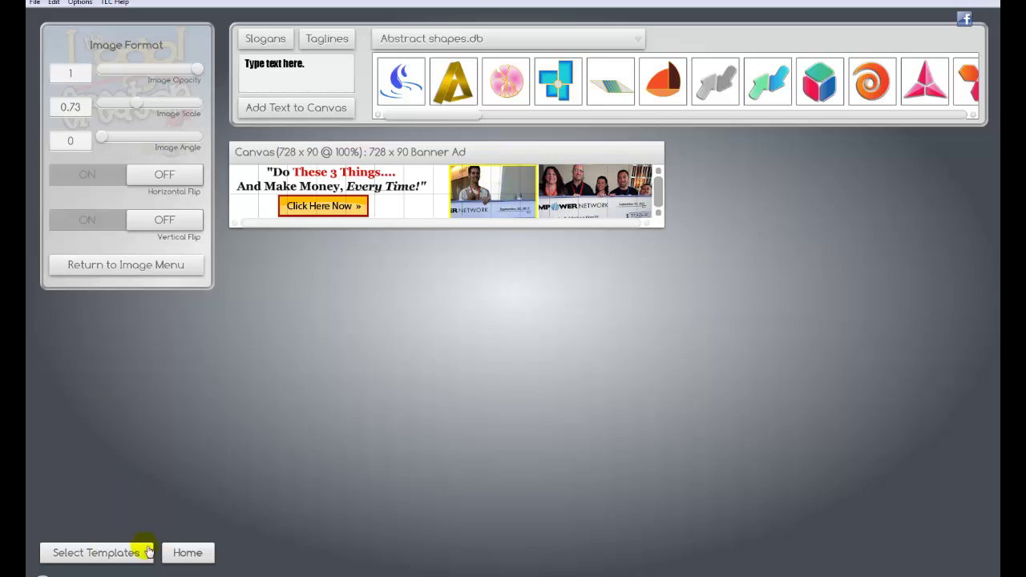
click(115, 553)
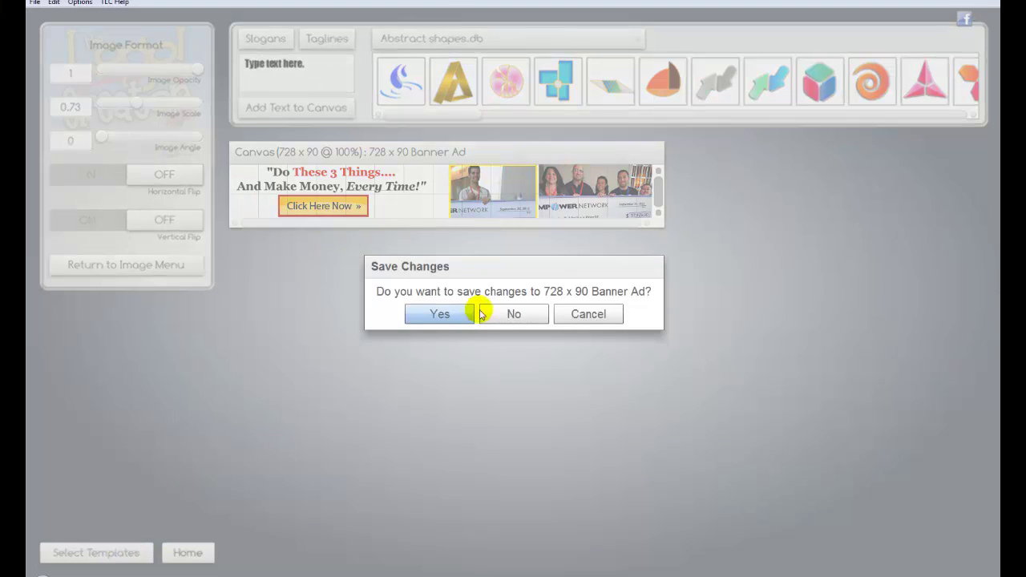
Step: Discard the banner changes, keep My Templates as the set, and start a new blank 590 x 466 template
click(507, 313)
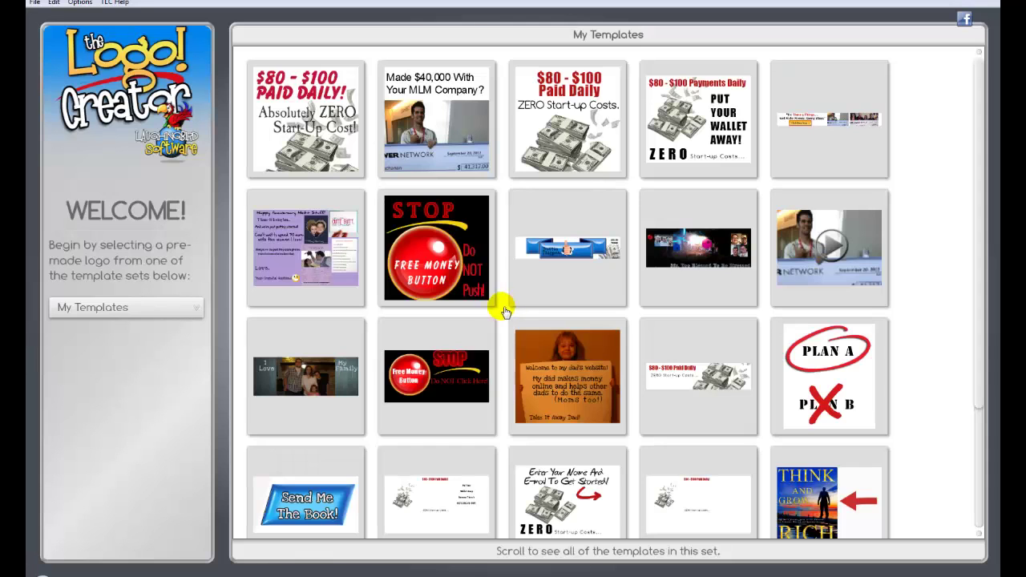
click(168, 302)
click(175, 308)
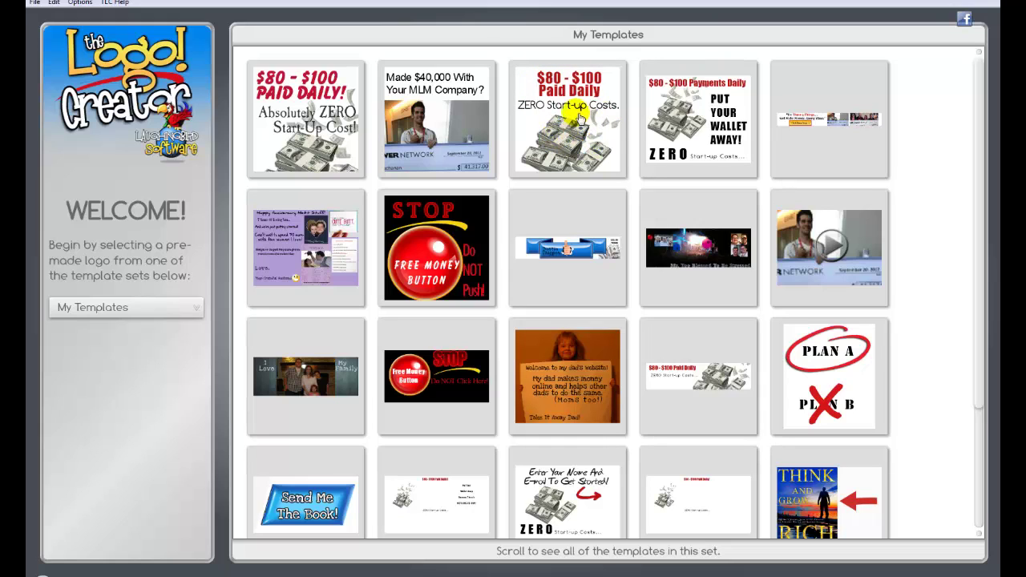
click(173, 309)
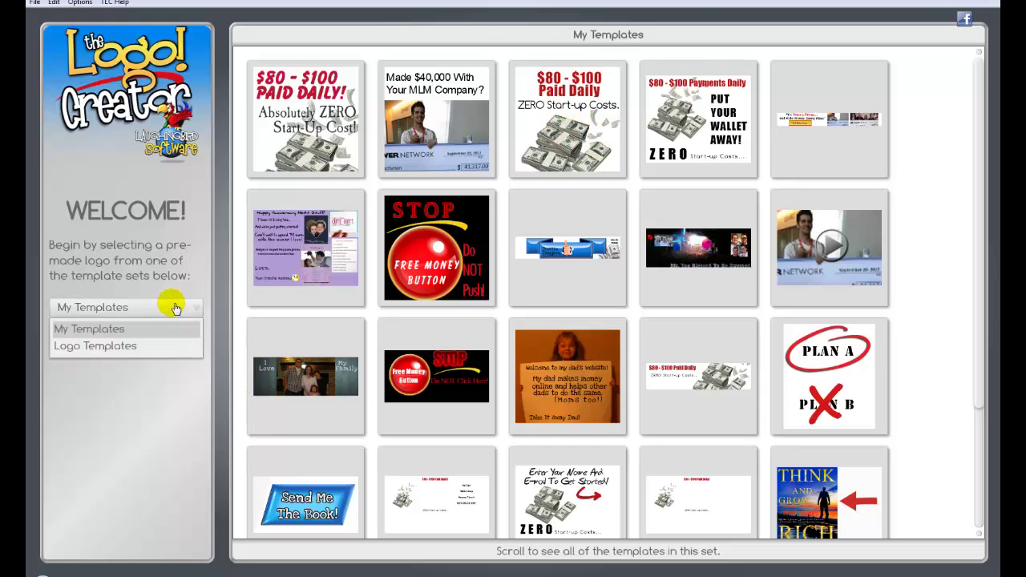
click(116, 329)
click(113, 310)
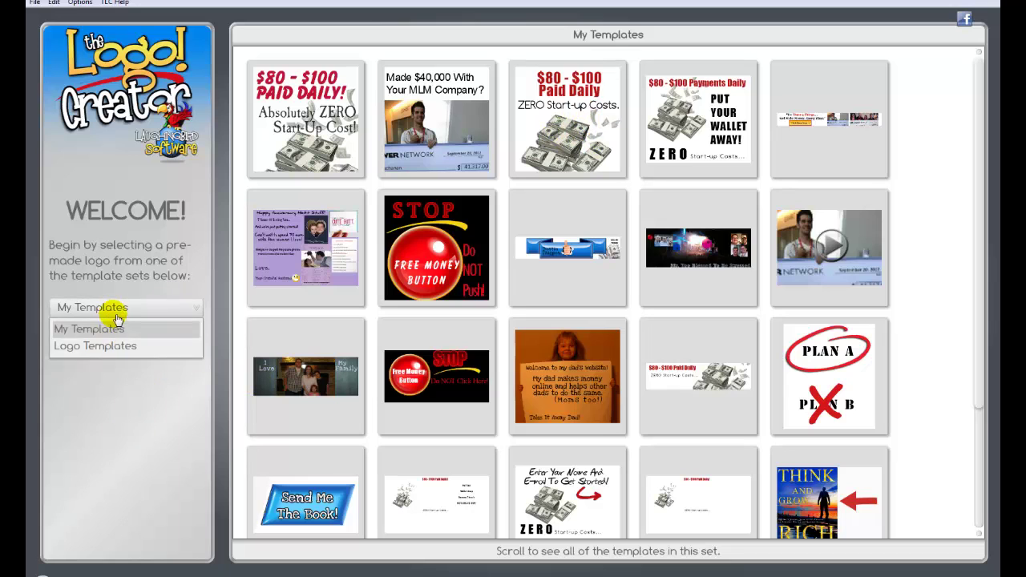
click(35, 3)
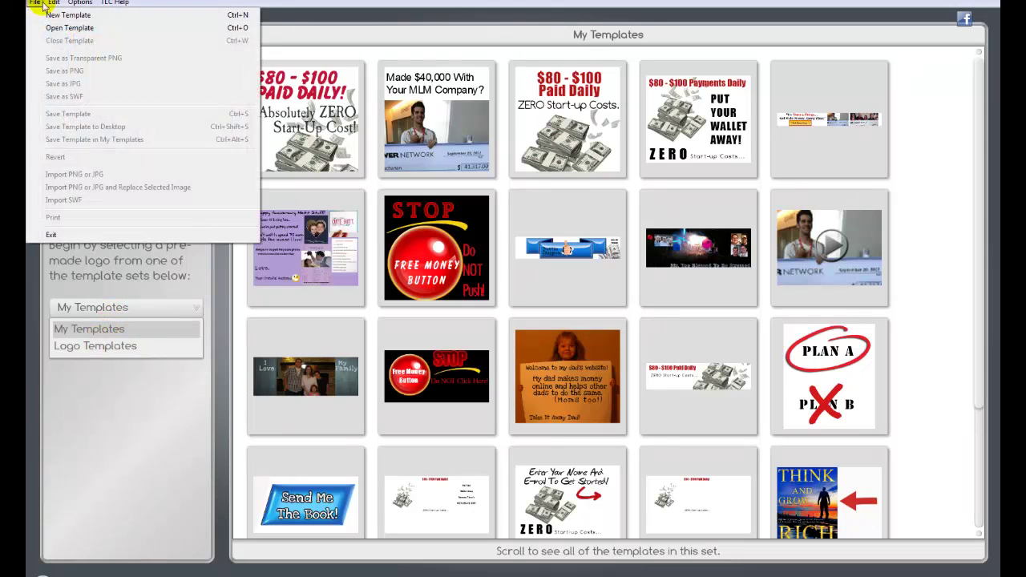
click(69, 15)
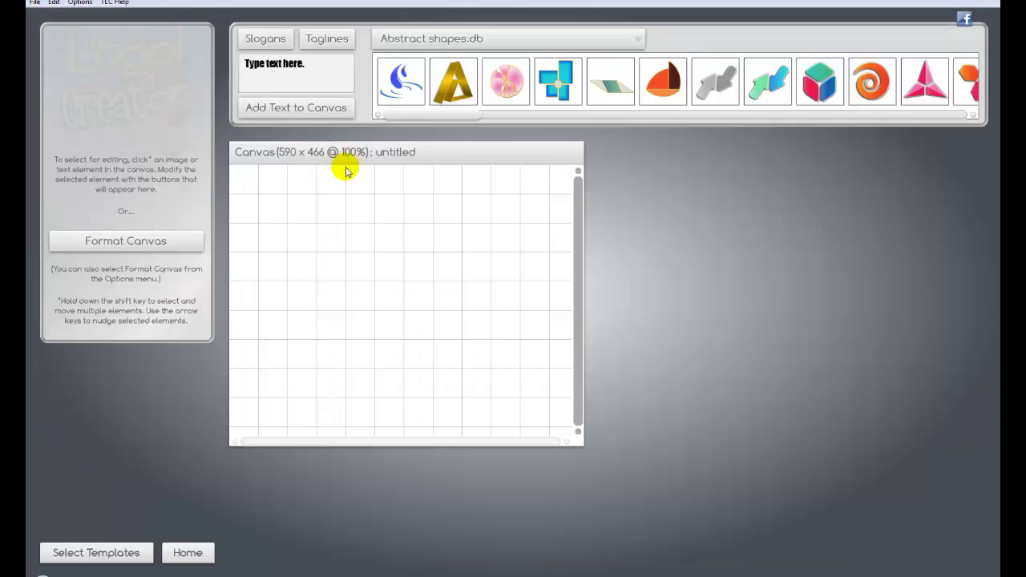
Step: Browse the Creative Pak Elements.db library strip, then switch to Backgrounds n Textures.db
click(639, 40)
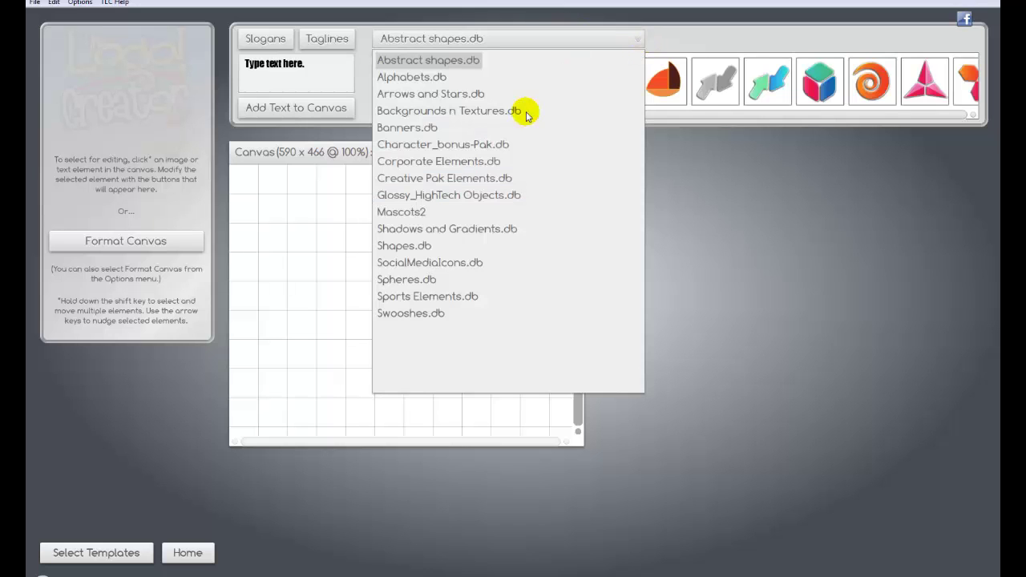
click(469, 178)
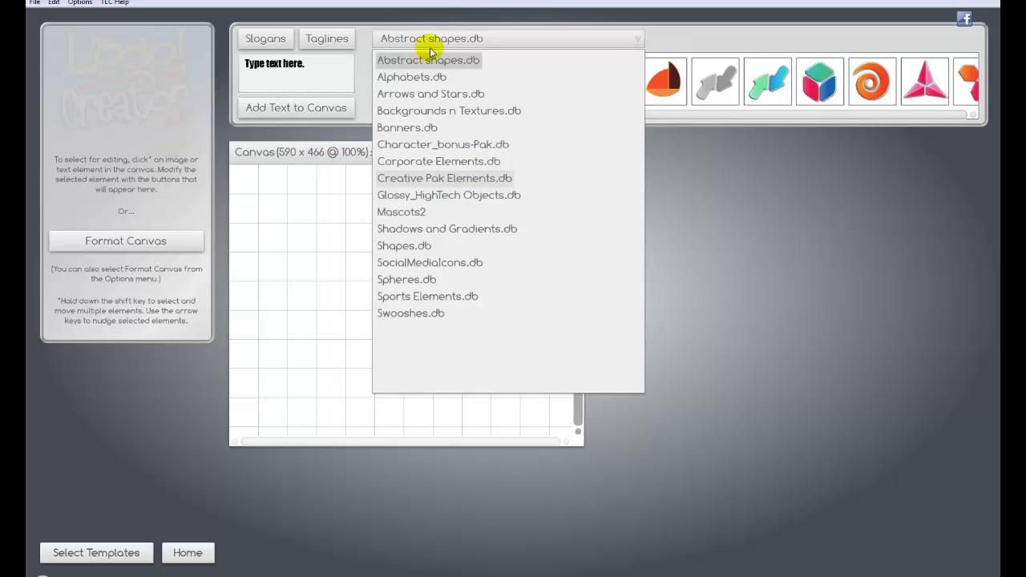
mouse_move(420, 116)
mouse_down()
mouse_move(455, 120)
mouse_move(431, 119)
mouse_up()
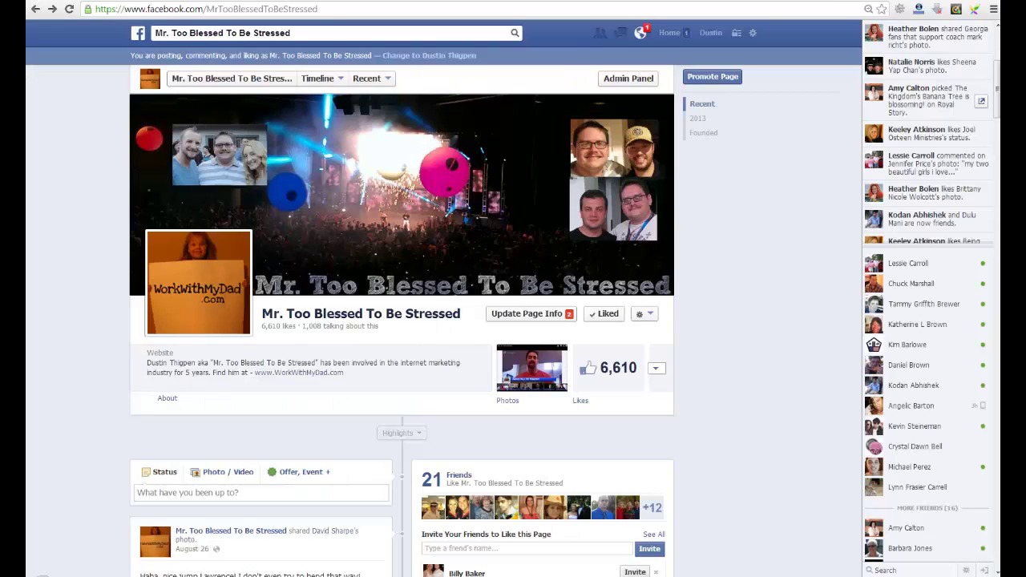
click(620, 71)
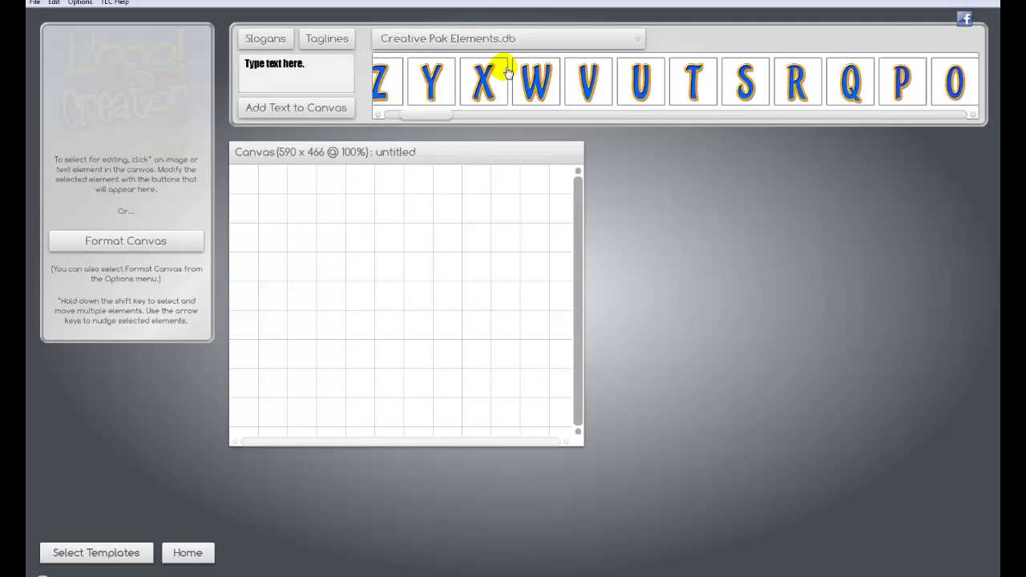
drag(435, 112, 625, 120)
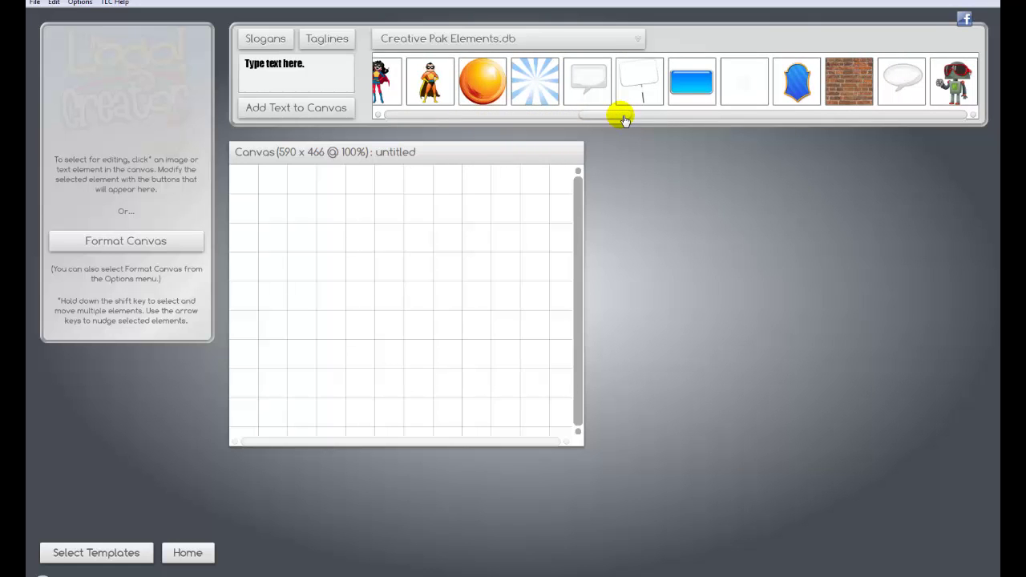
drag(626, 119, 692, 119)
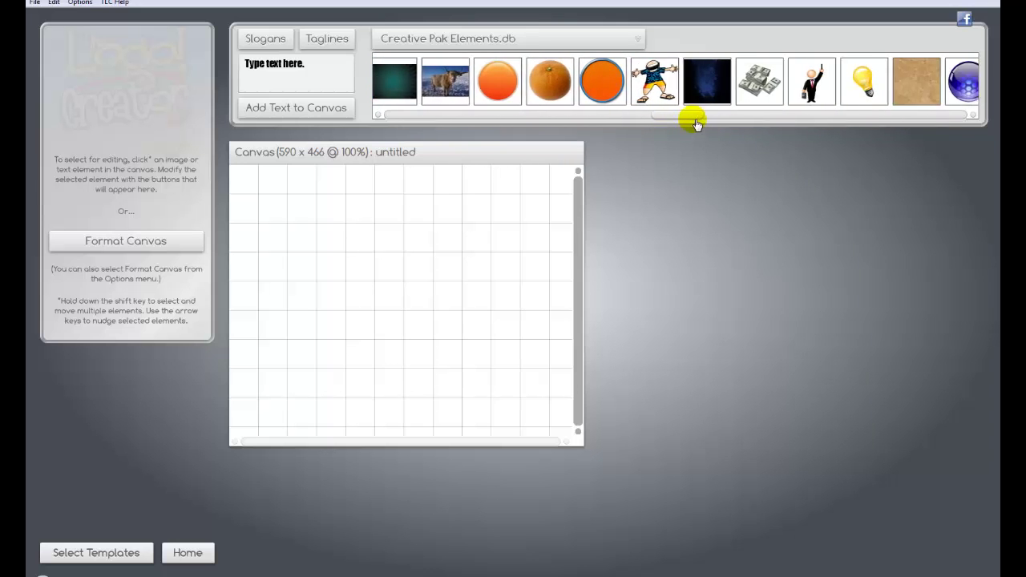
click(639, 40)
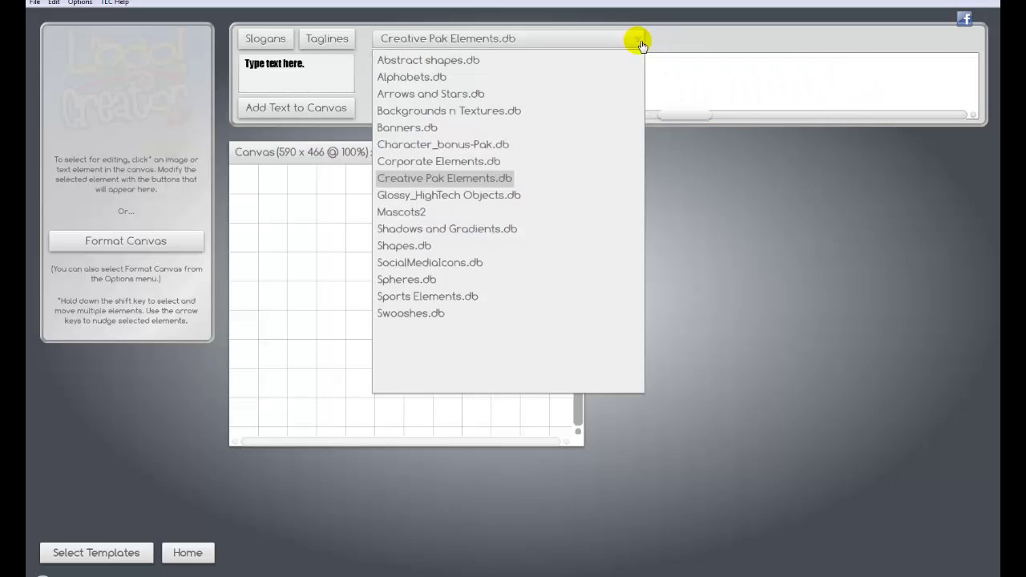
click(500, 112)
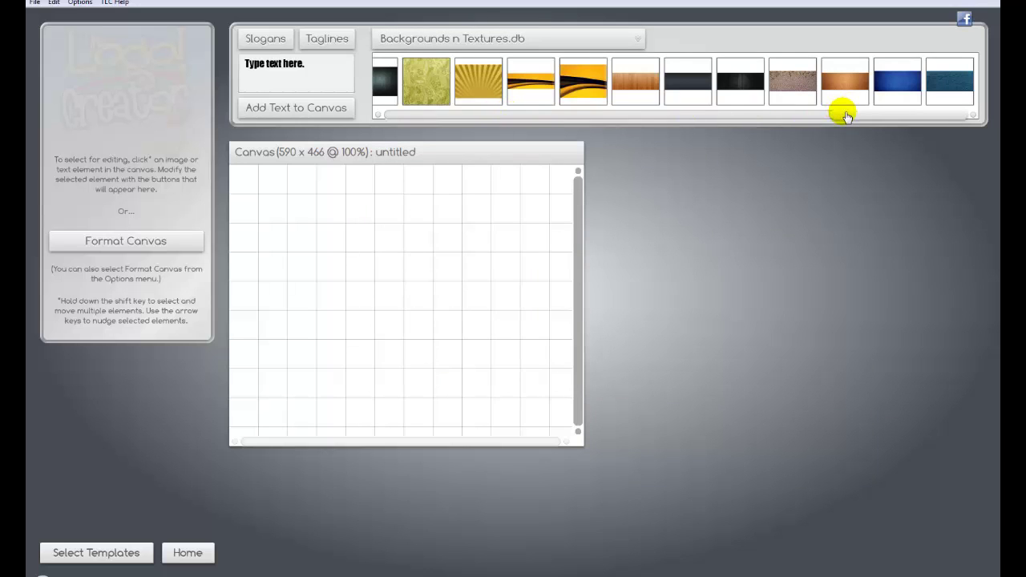
Step: Drag the reddish wood texture from the Backgrounds n Textures strip across the blank canvas
drag(838, 115, 771, 116)
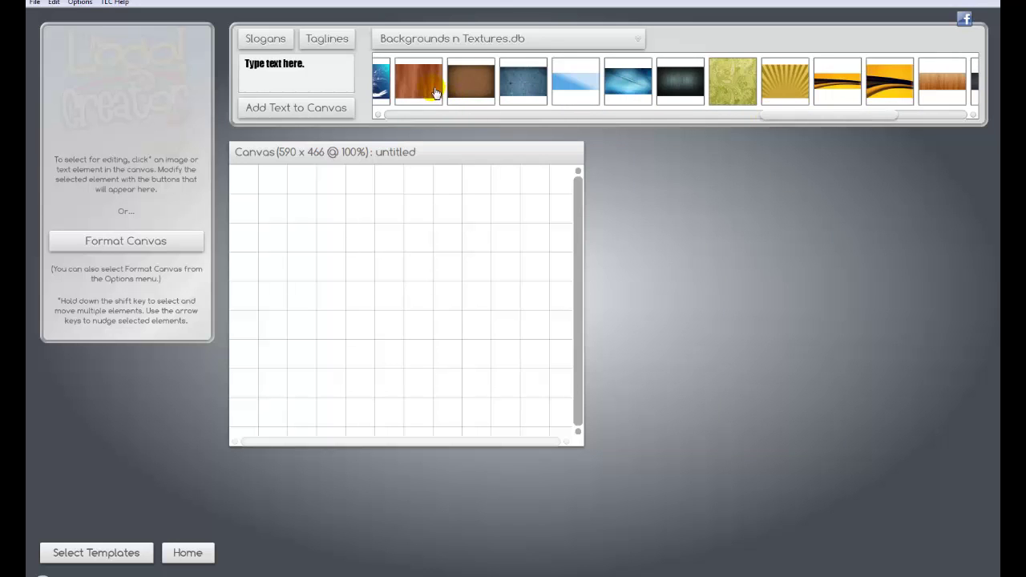
drag(429, 82, 382, 275)
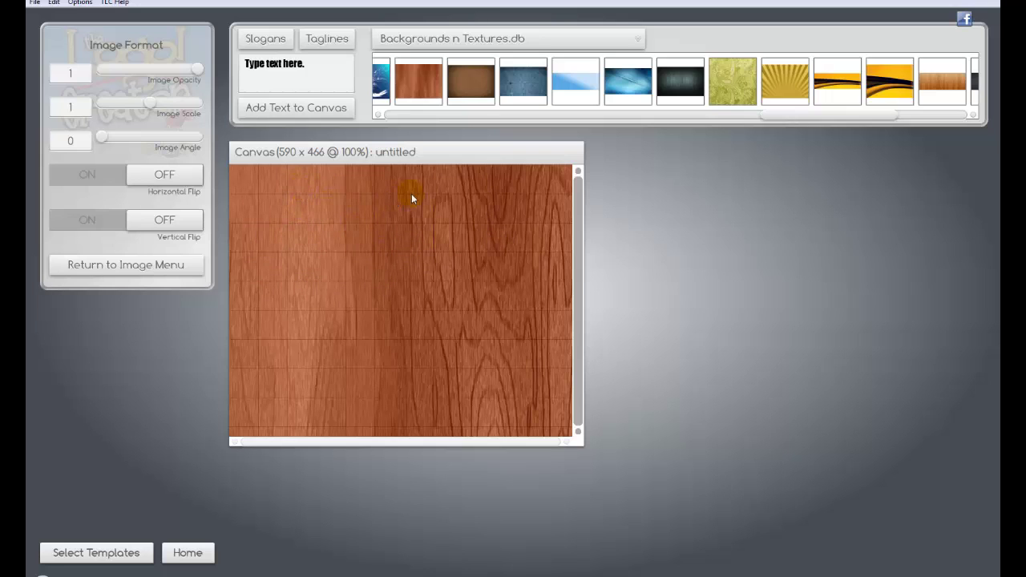
drag(807, 117, 438, 115)
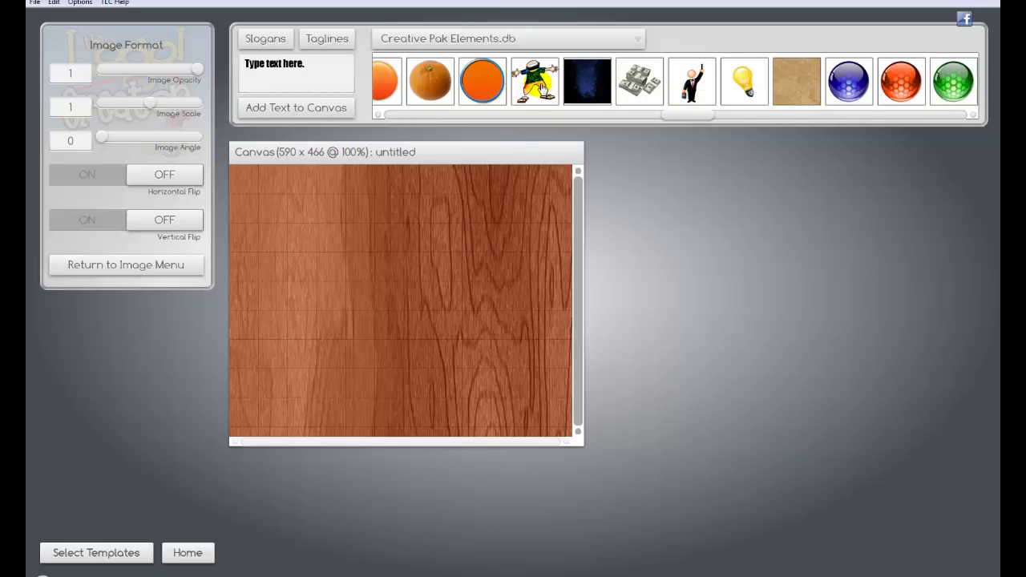
Step: Add the cartoon man at Image Scale 0.38 in the canvas's lower-left corner
drag(542, 87, 388, 273)
drag(383, 343, 383, 341)
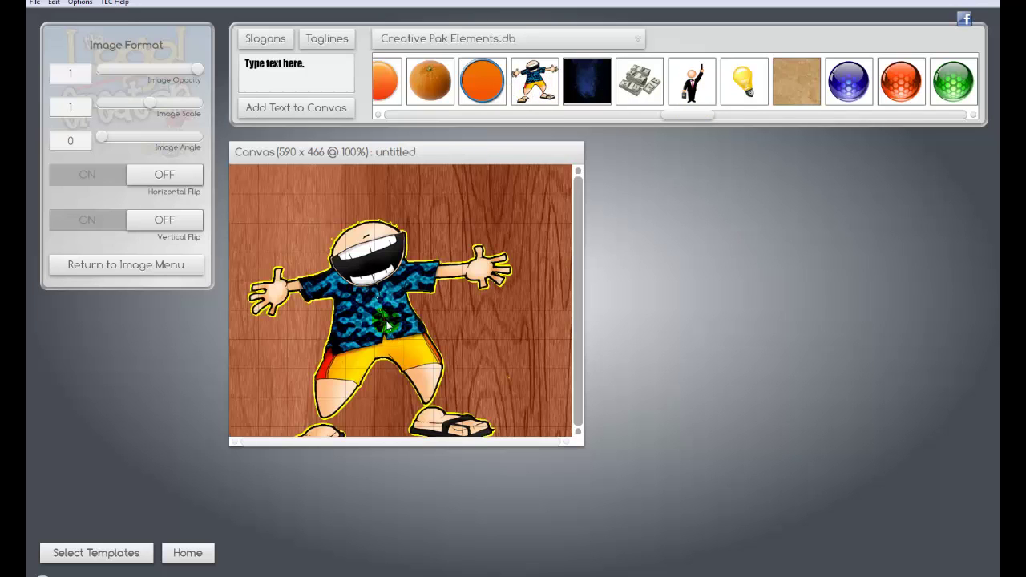
drag(390, 307, 415, 276)
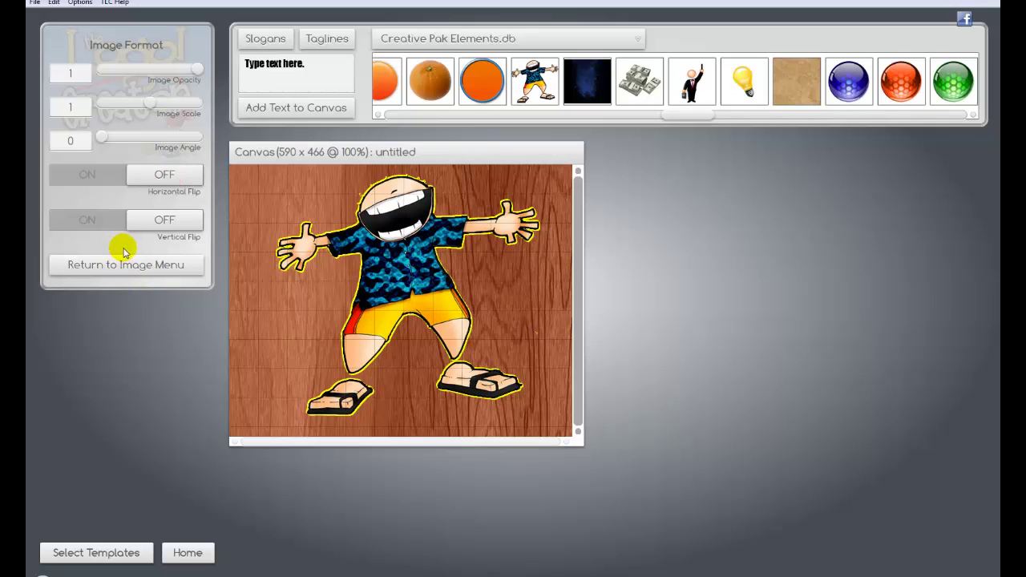
drag(155, 118, 120, 108)
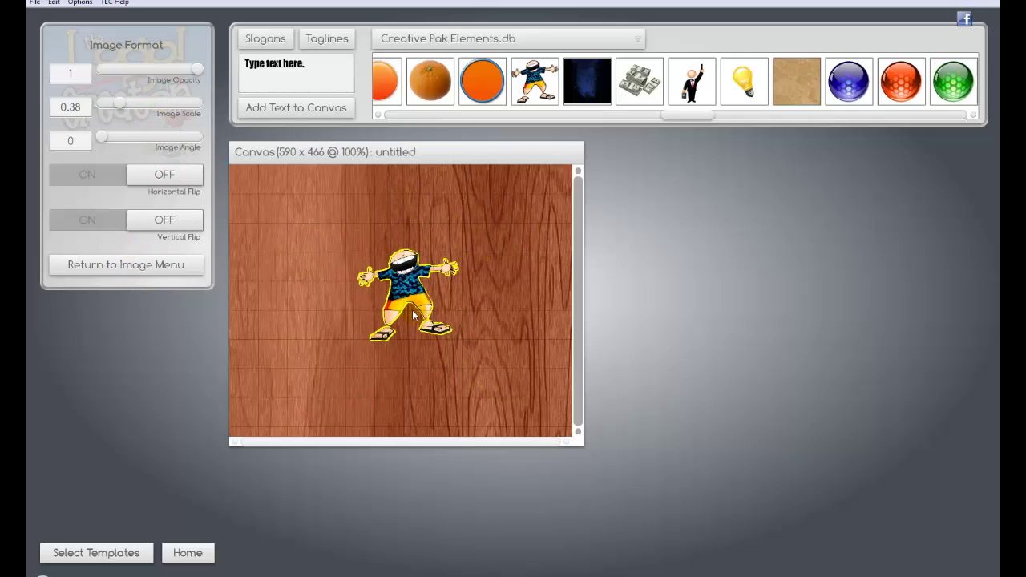
drag(408, 298, 286, 383)
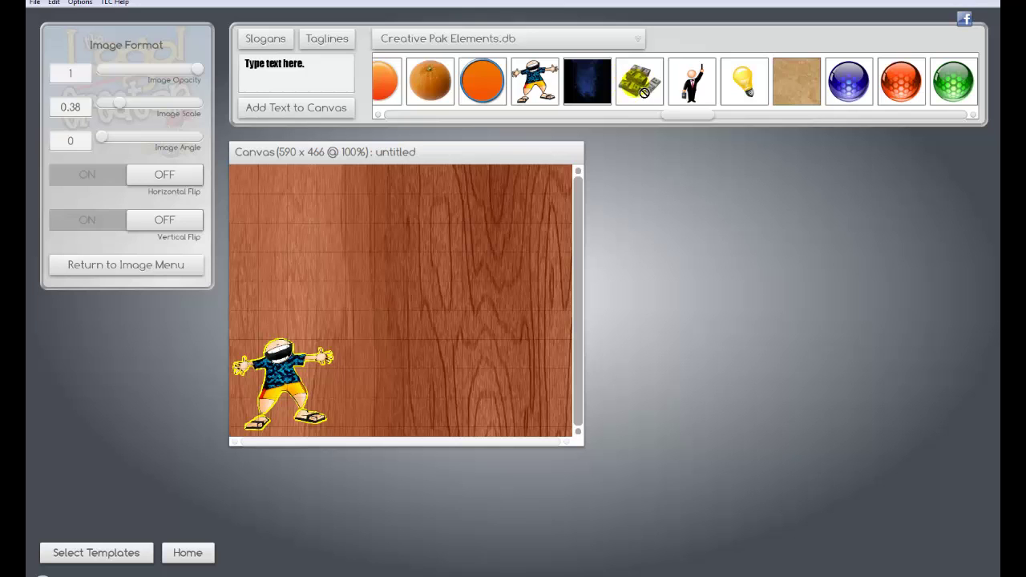
Step: Add the money stack above the man's head, scaled to 0.35
drag(630, 86, 284, 312)
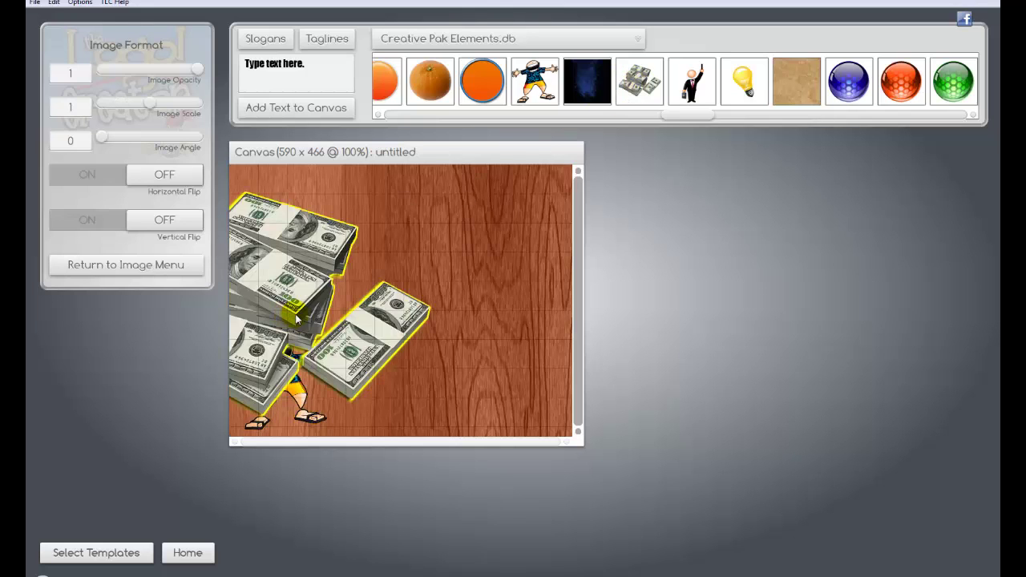
drag(152, 102, 118, 110)
click(289, 311)
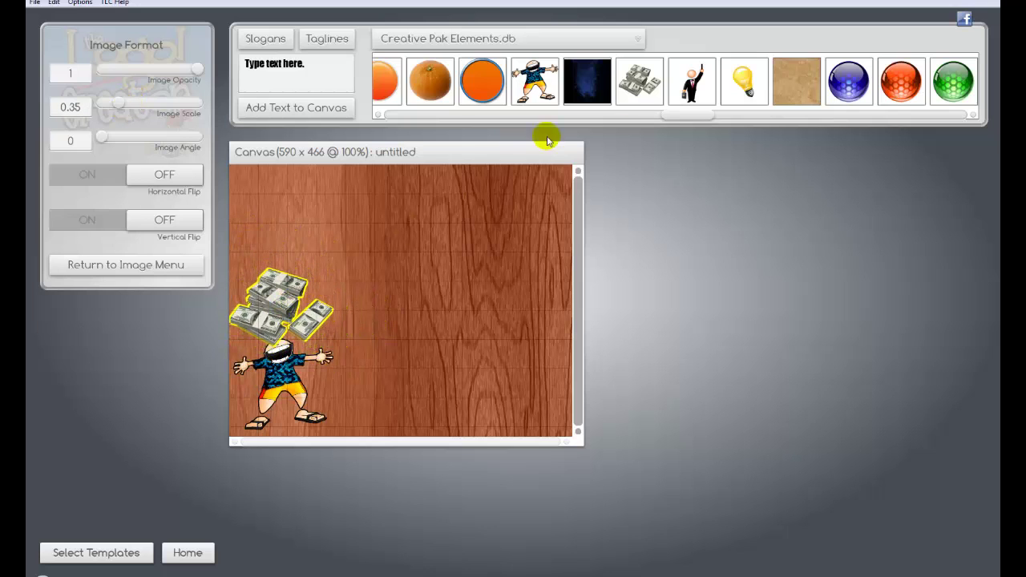
drag(700, 114, 840, 128)
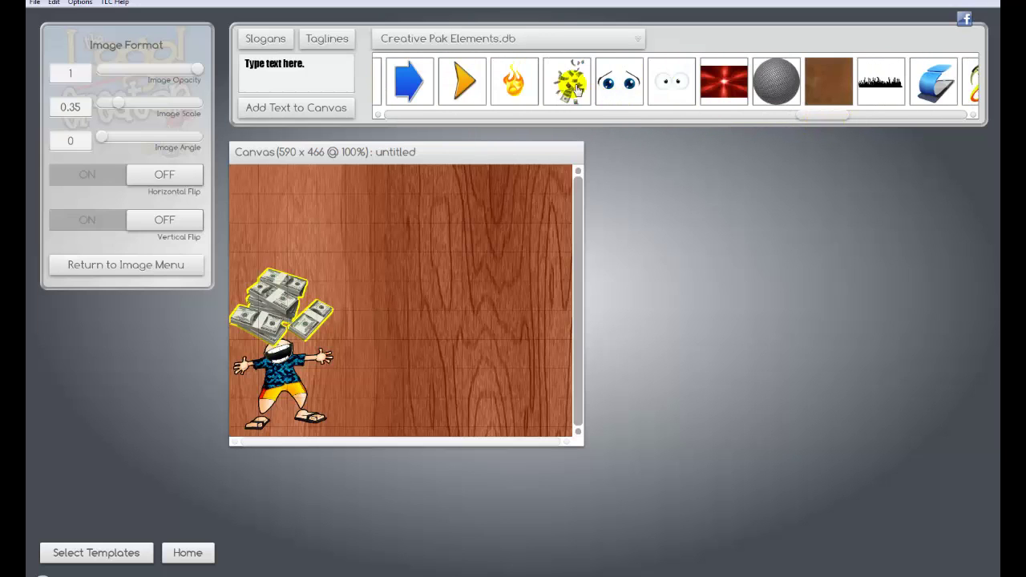
Step: Add the falling bills at scale 0.64, layered just above the wood background
drag(565, 84, 303, 274)
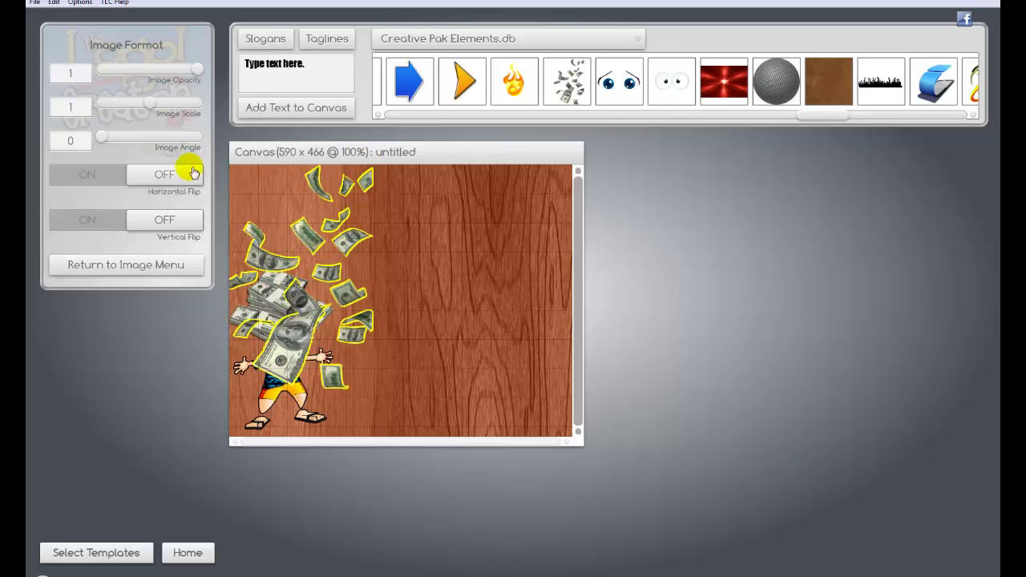
drag(154, 110, 137, 113)
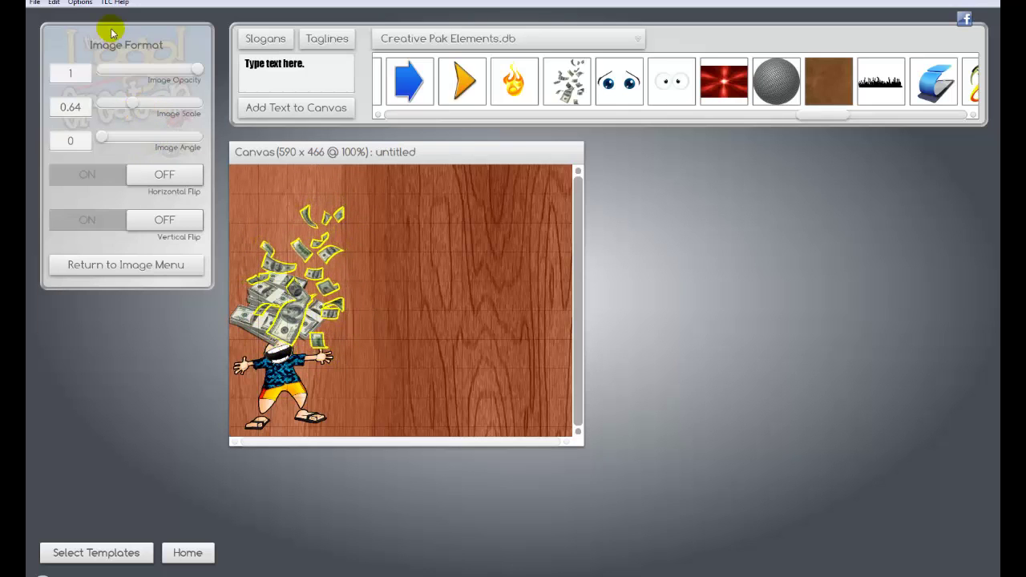
click(79, 2)
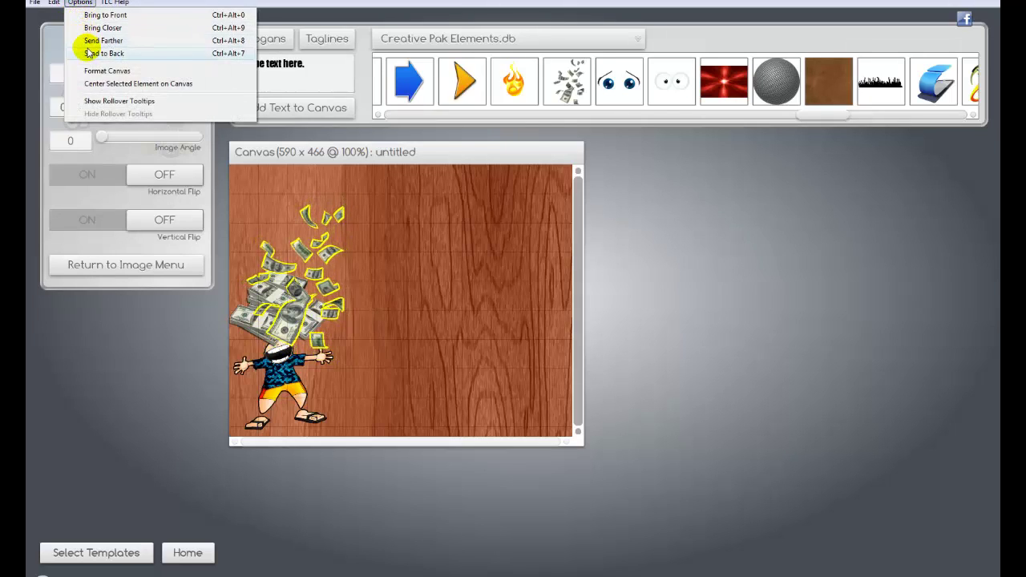
click(88, 52)
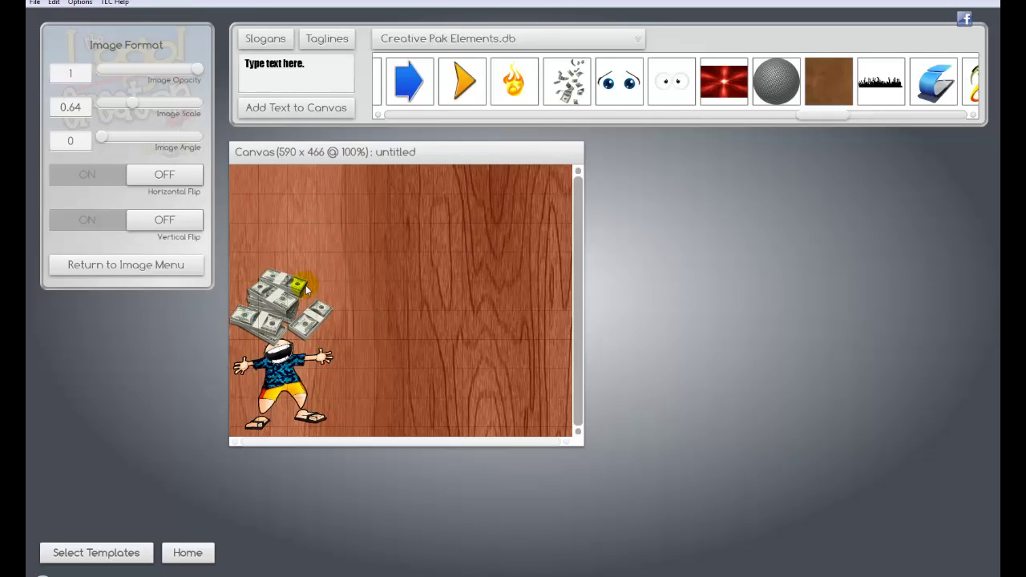
click(321, 173)
click(79, 2)
click(93, 39)
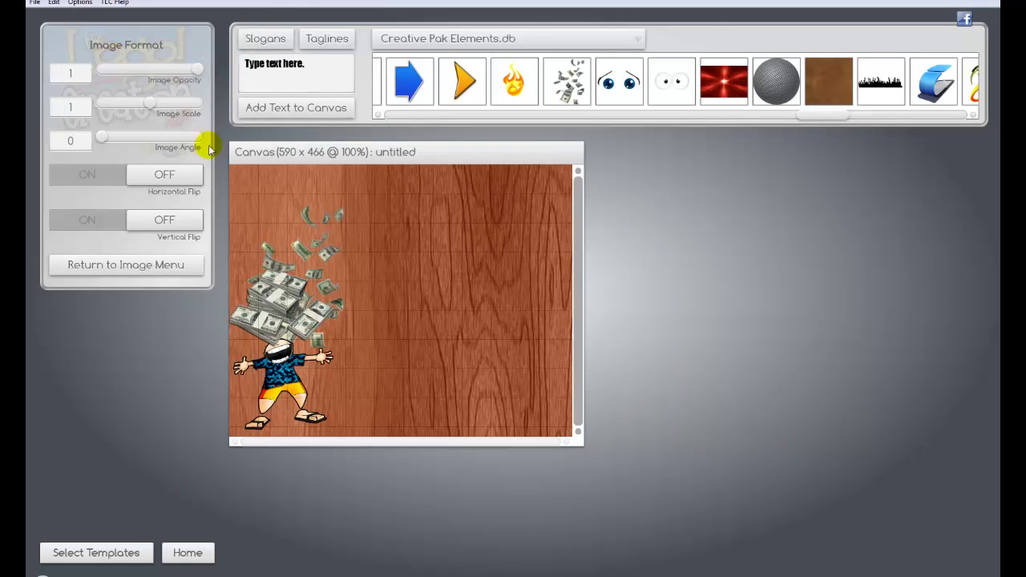
Step: Move one bill to sit beside the money stack
click(310, 225)
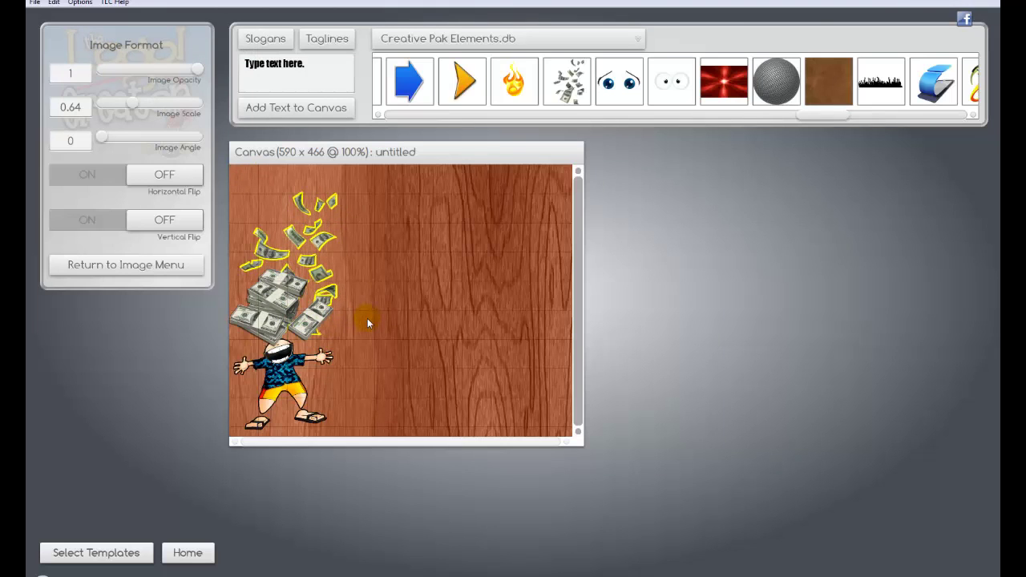
click(300, 292)
drag(301, 292, 261, 311)
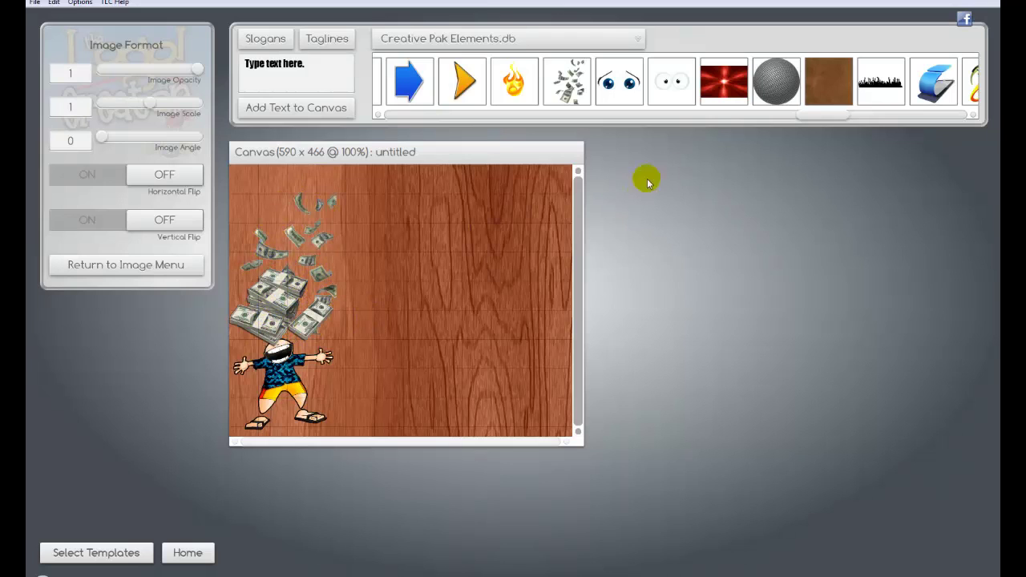
Step: Put cartoon eyes at scale 0.24 on the man's face, readjusting him and the money stack
click(279, 363)
drag(279, 363, 278, 373)
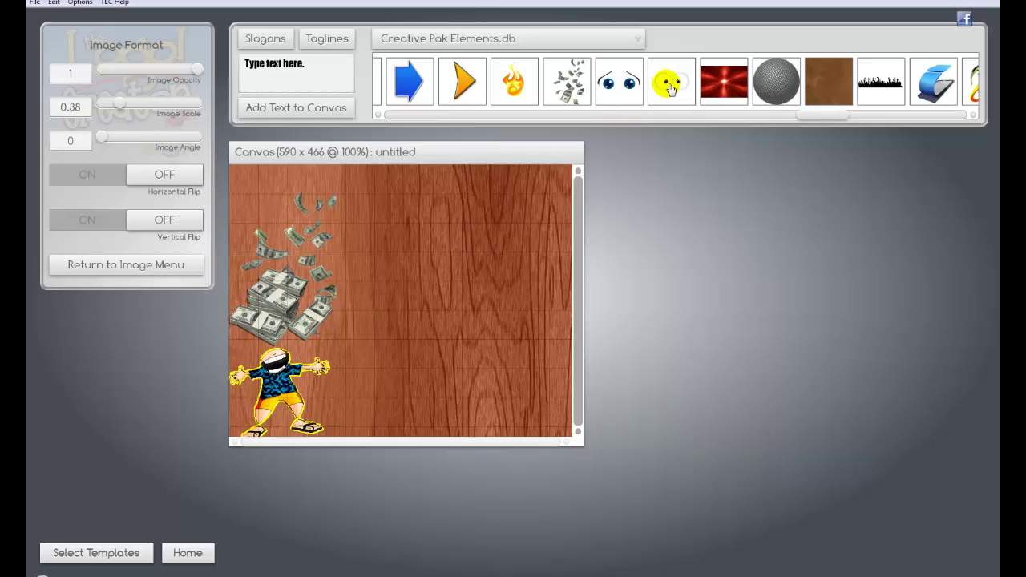
drag(670, 88, 310, 361)
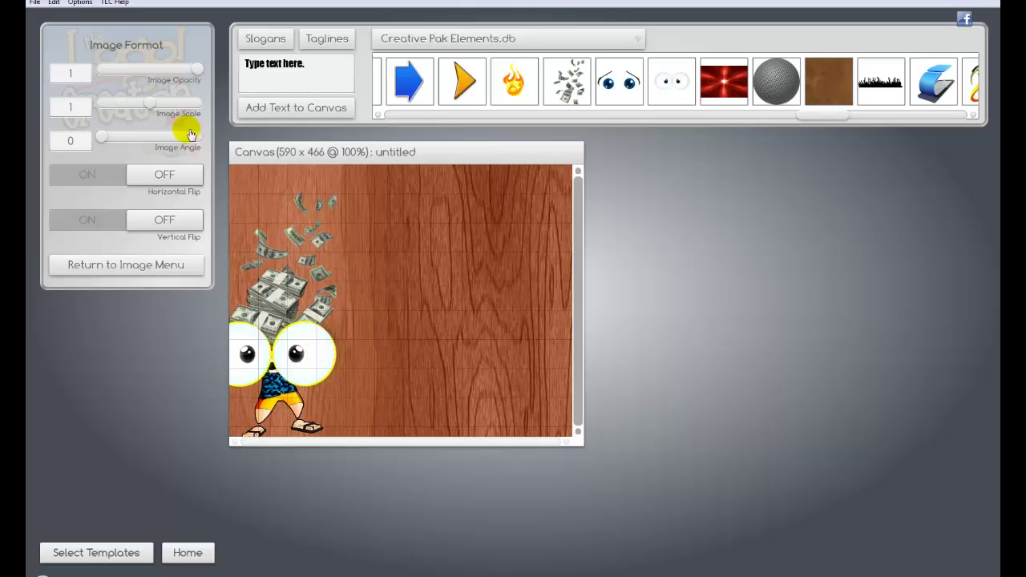
drag(151, 105, 112, 105)
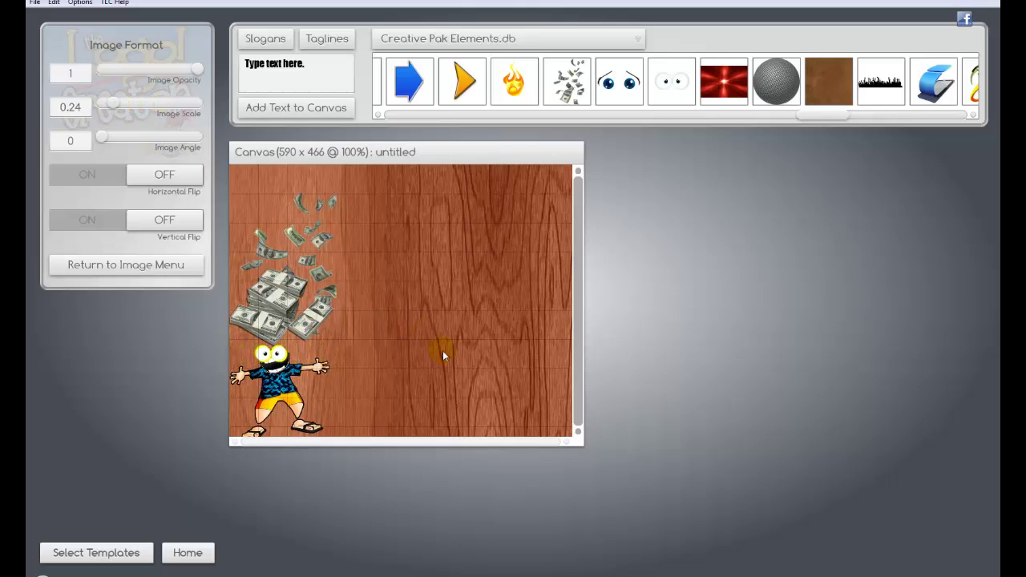
drag(282, 359, 343, 296)
drag(283, 377, 328, 367)
click(350, 366)
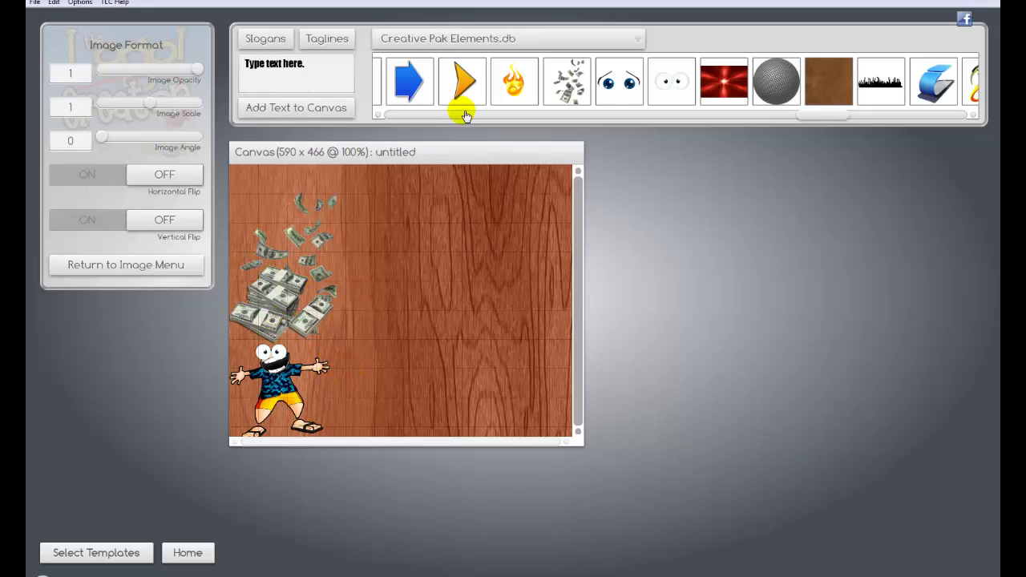
Step: Replace the placeholder with 'Literally Catch FREE Money From The Sky, Everyday, All Day!' and add it
drag(814, 119, 755, 118)
click(580, 117)
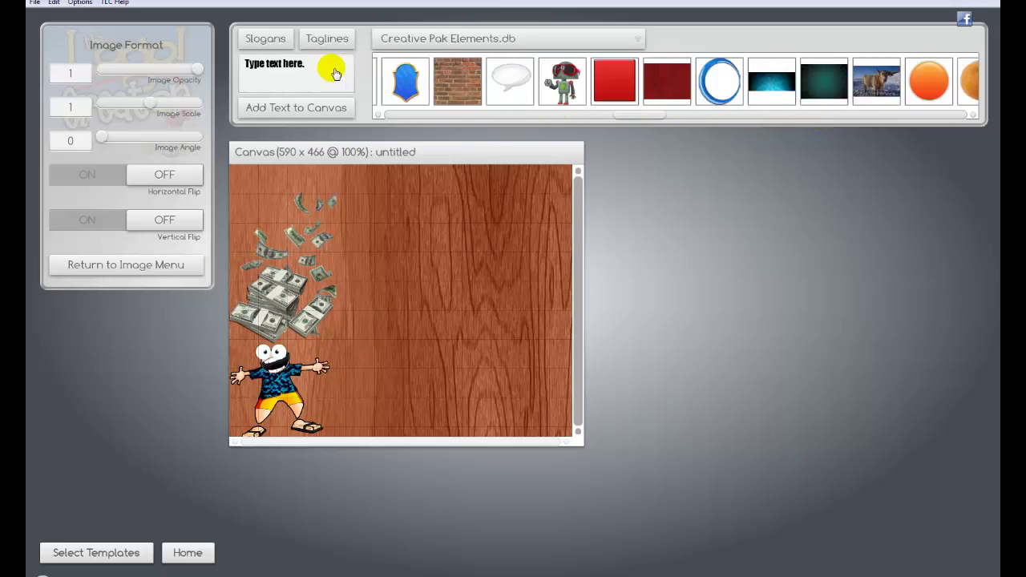
click(316, 71)
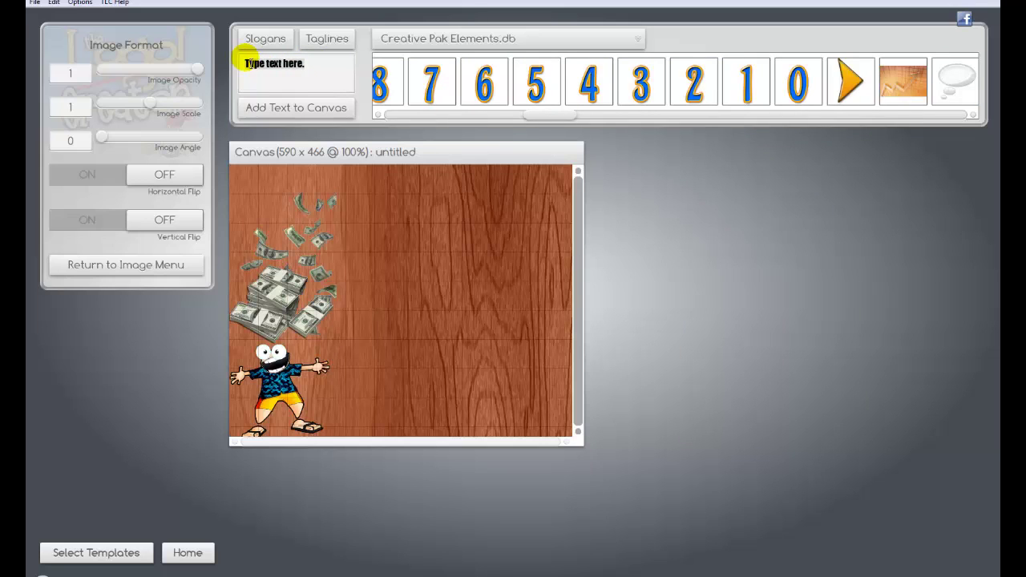
key(BackSpace)
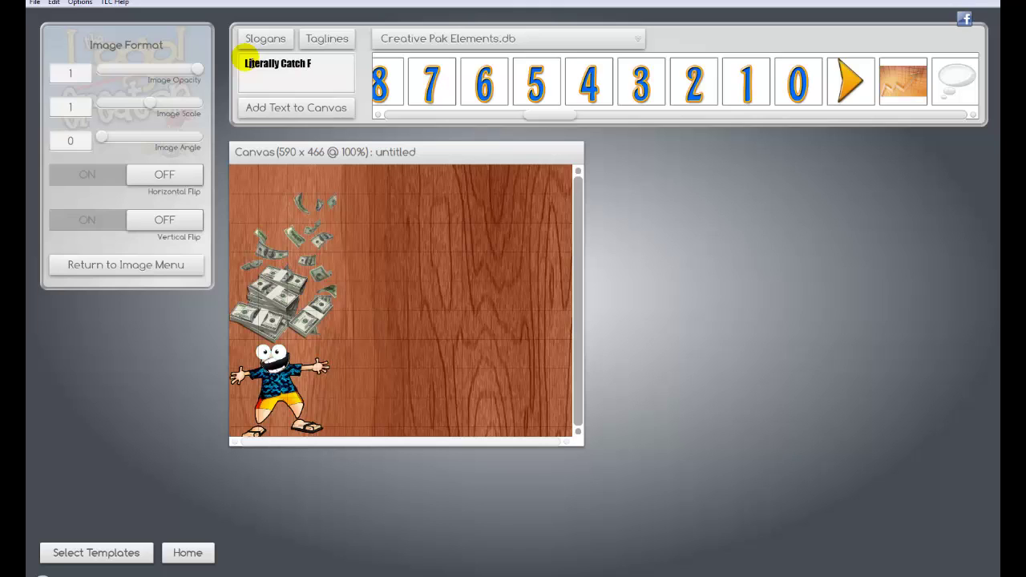
text(oney From The Sky, E)
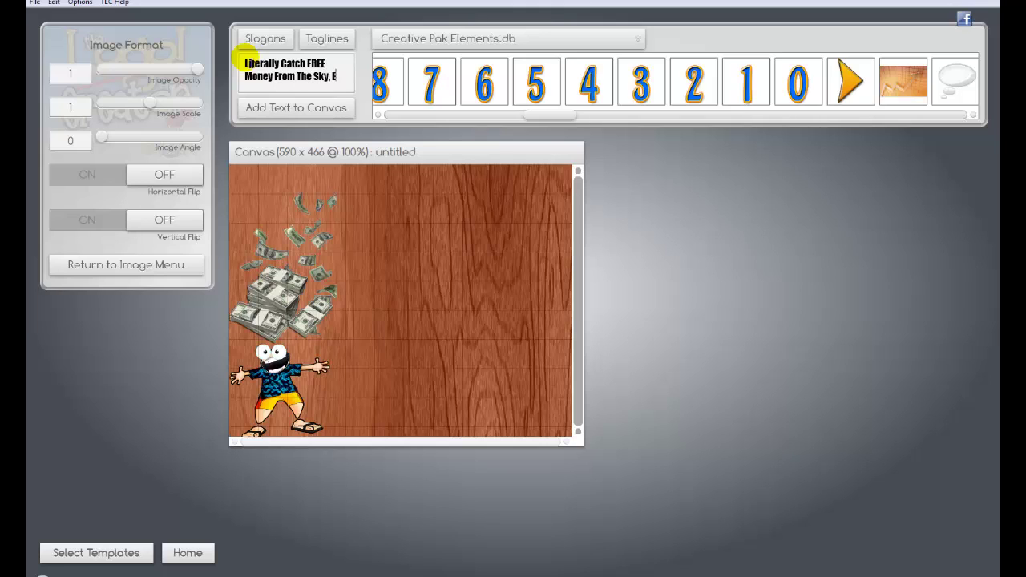
text(veryday, All Day!)
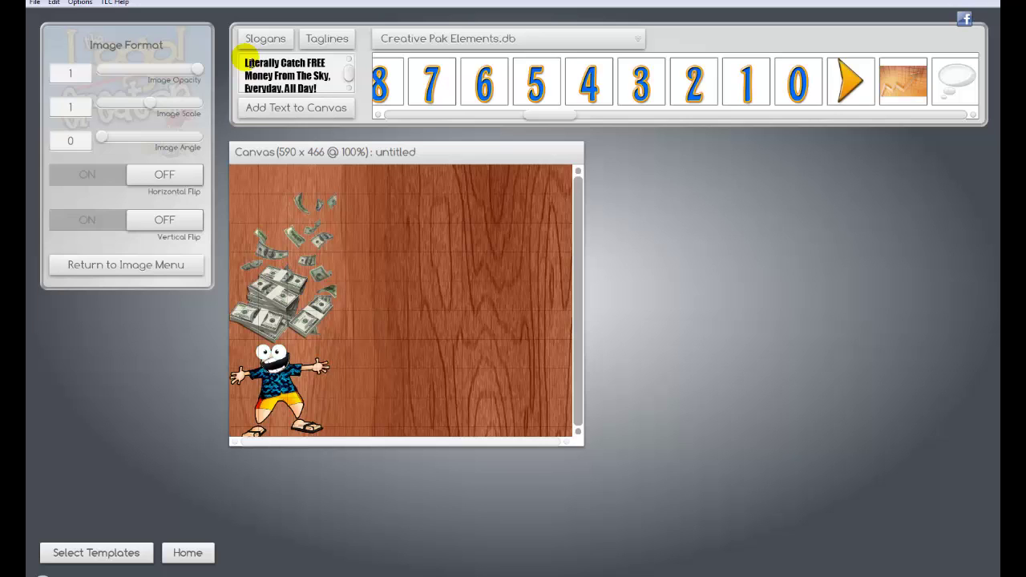
click(332, 110)
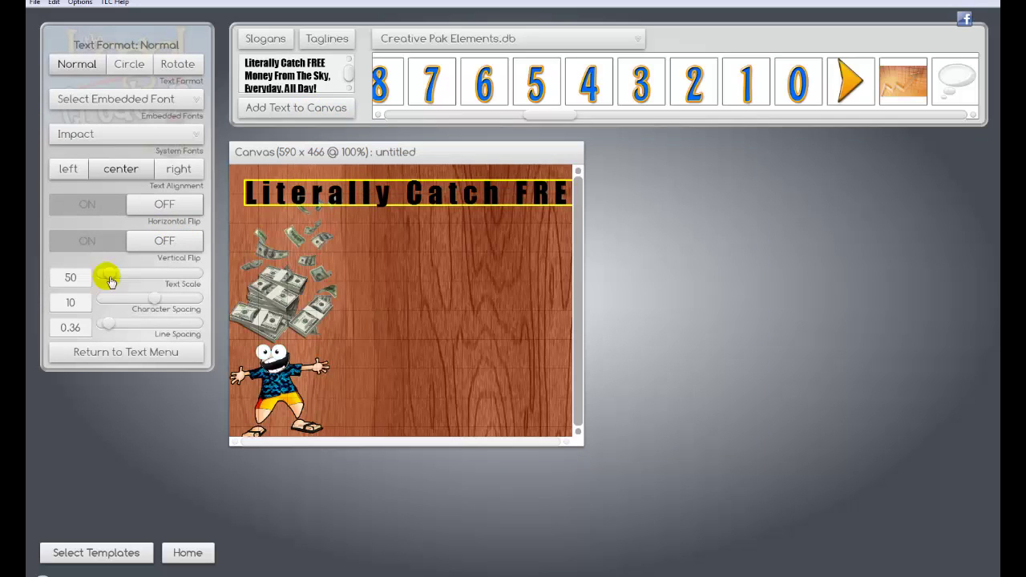
Step: Set the slogan to -2 character spacing and tighter line spacing, move it top-left, in Baby Kruffy
drag(149, 300, 110, 282)
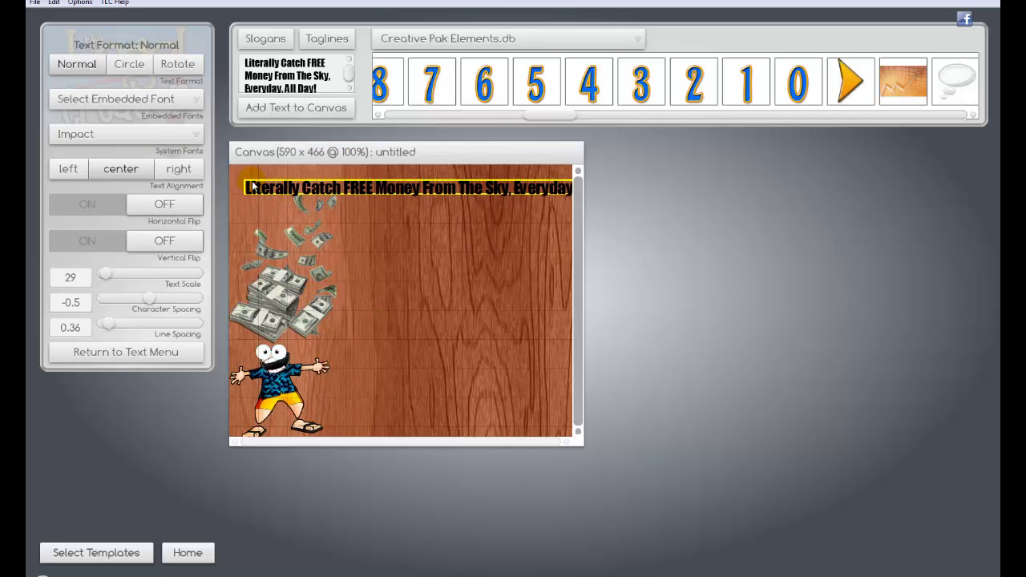
drag(253, 186, 253, 186)
mouse_move(180, 334)
mouse_down()
mouse_move(103, 327)
mouse_move(110, 332)
mouse_up()
drag(149, 300, 151, 303)
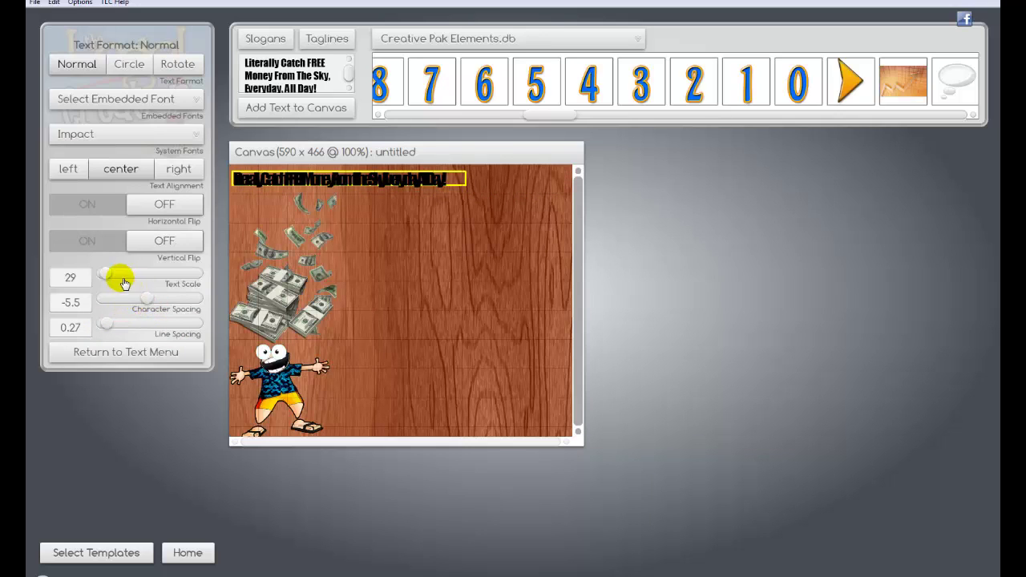
drag(143, 298, 144, 296)
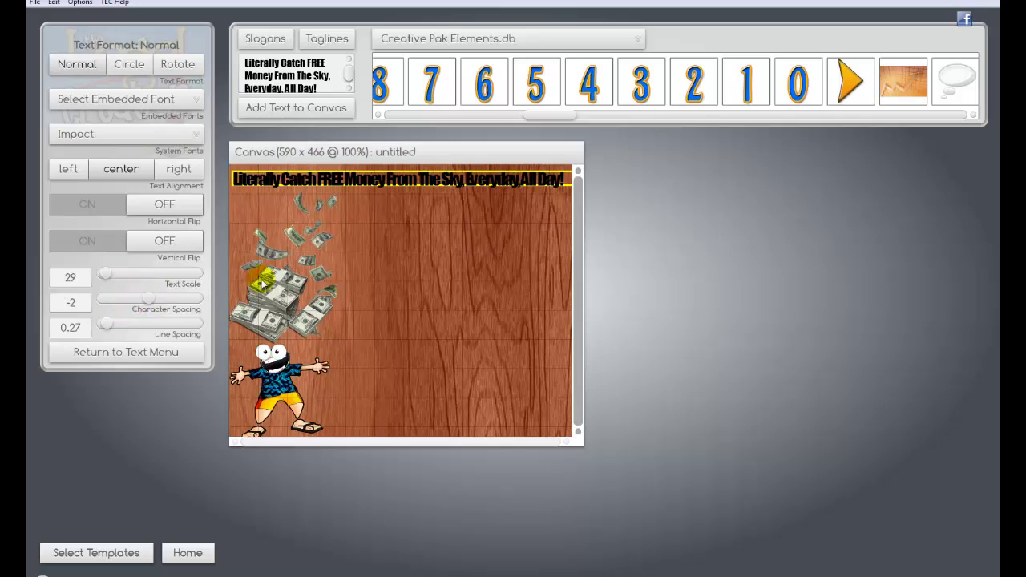
click(194, 101)
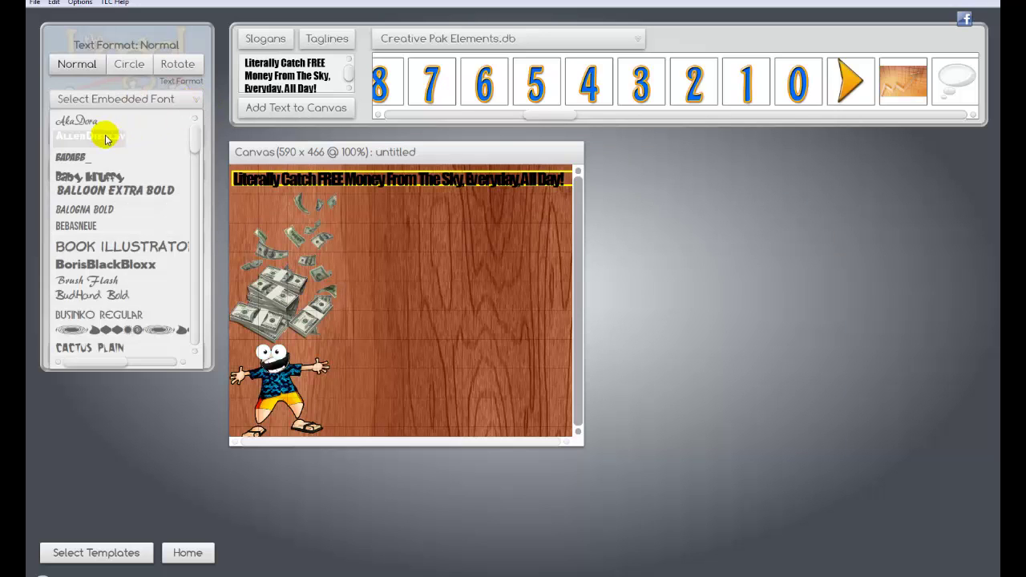
click(123, 176)
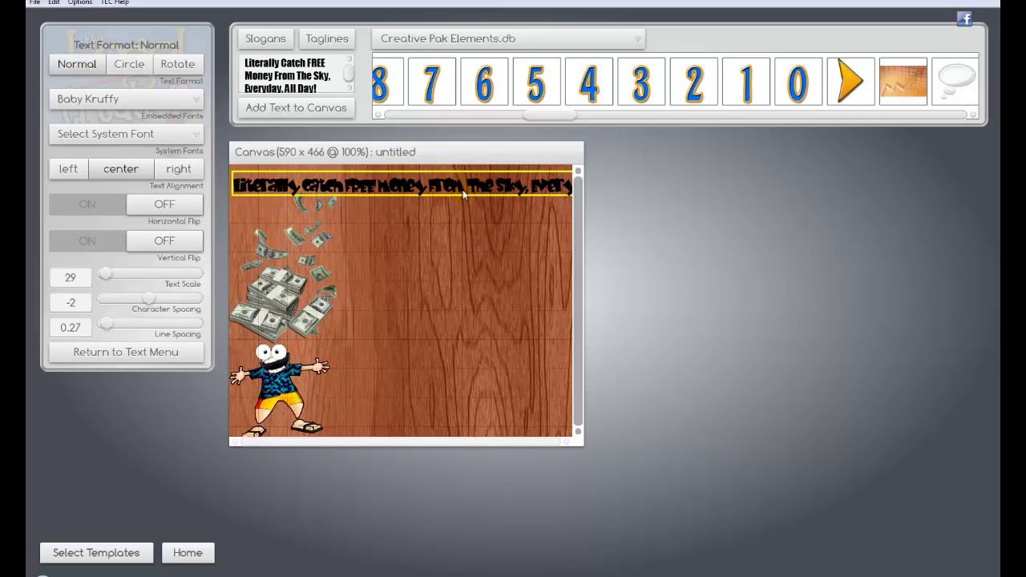
click(346, 80)
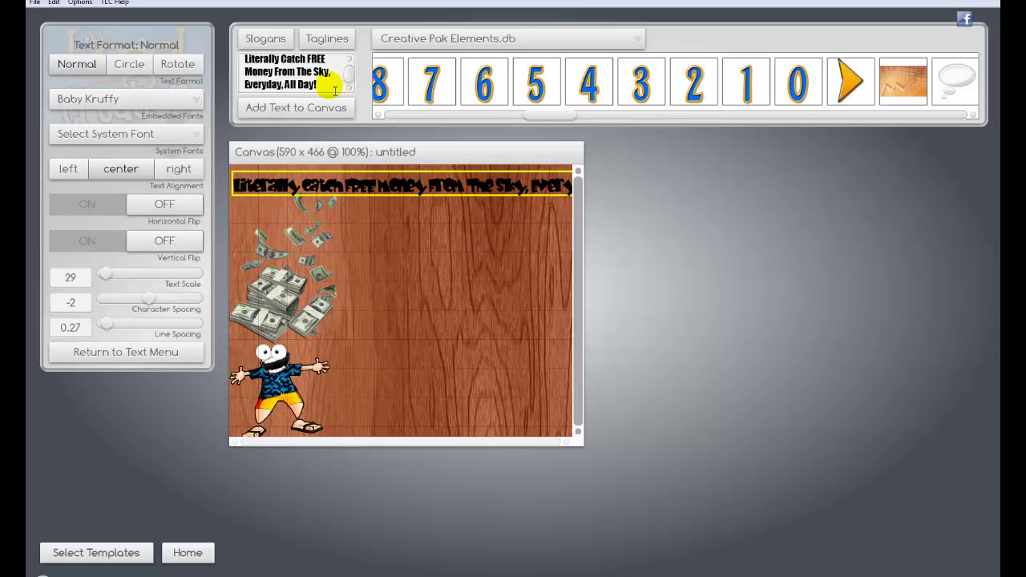
Step: Cut 'From The Sky, Everyday, All Day!' from the slogan, leaving 'Literally Catch FREE Money'
click(105, 355)
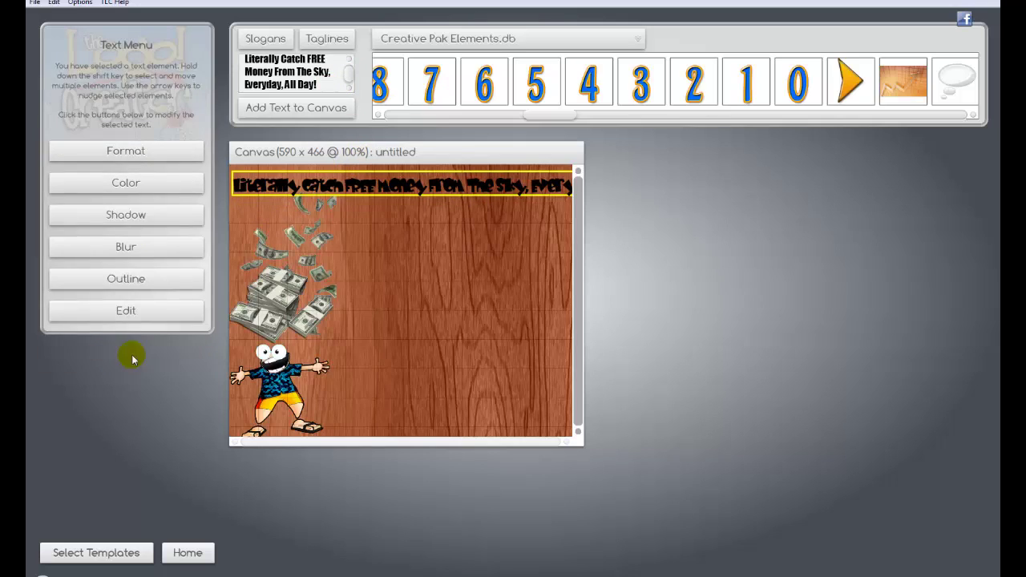
click(122, 310)
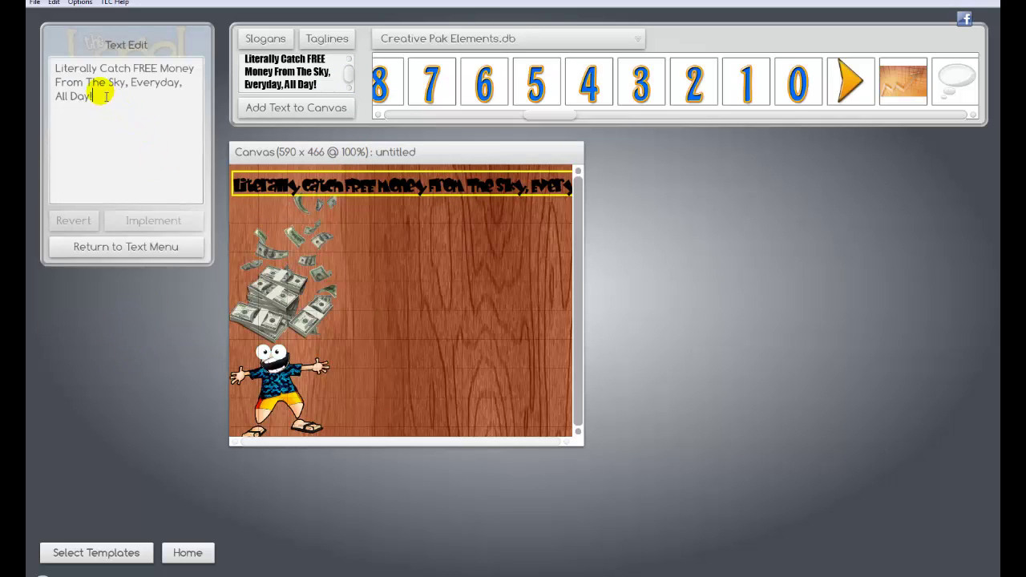
drag(105, 97, 63, 87)
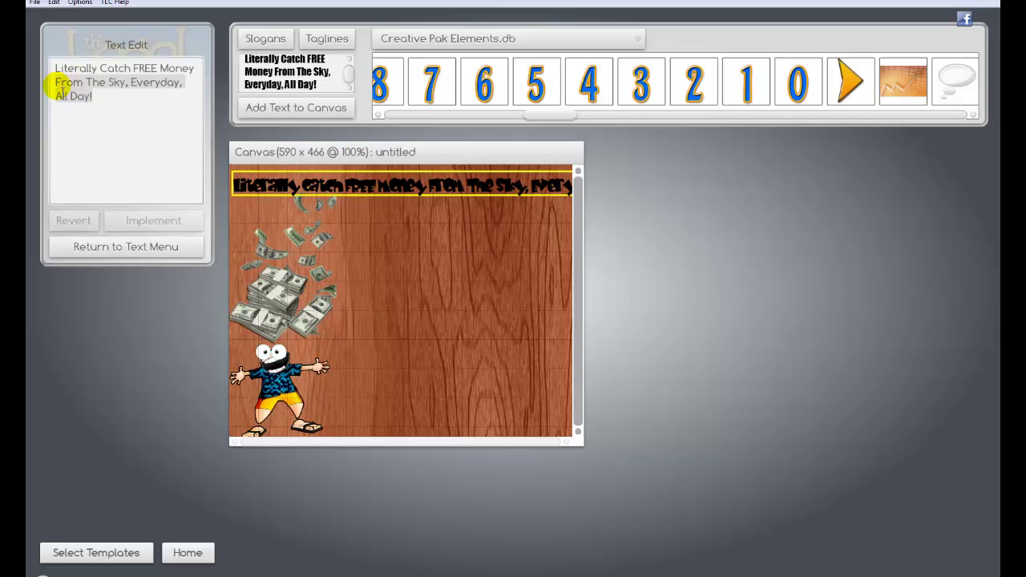
right_click(60, 88)
click(78, 94)
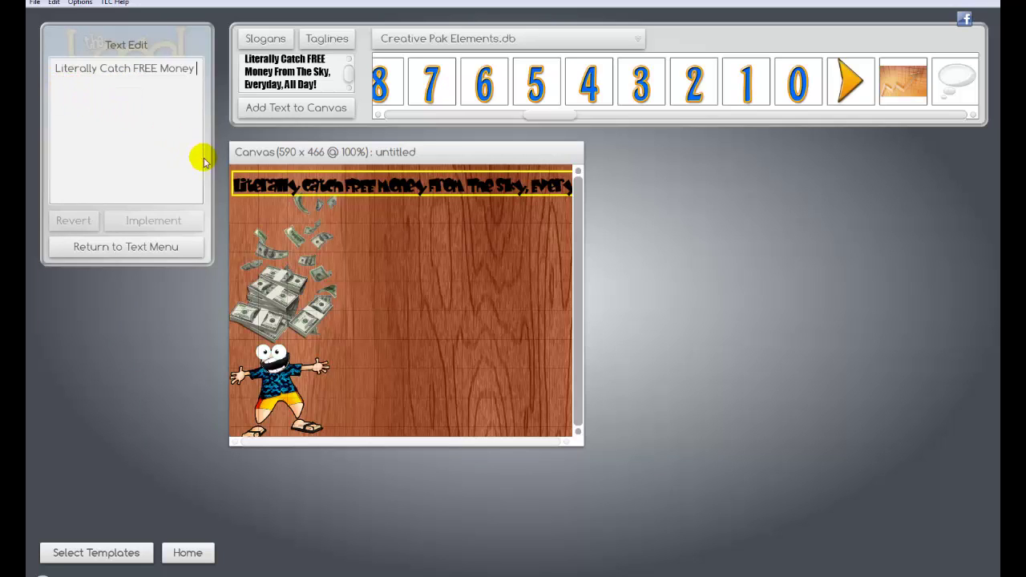
click(142, 221)
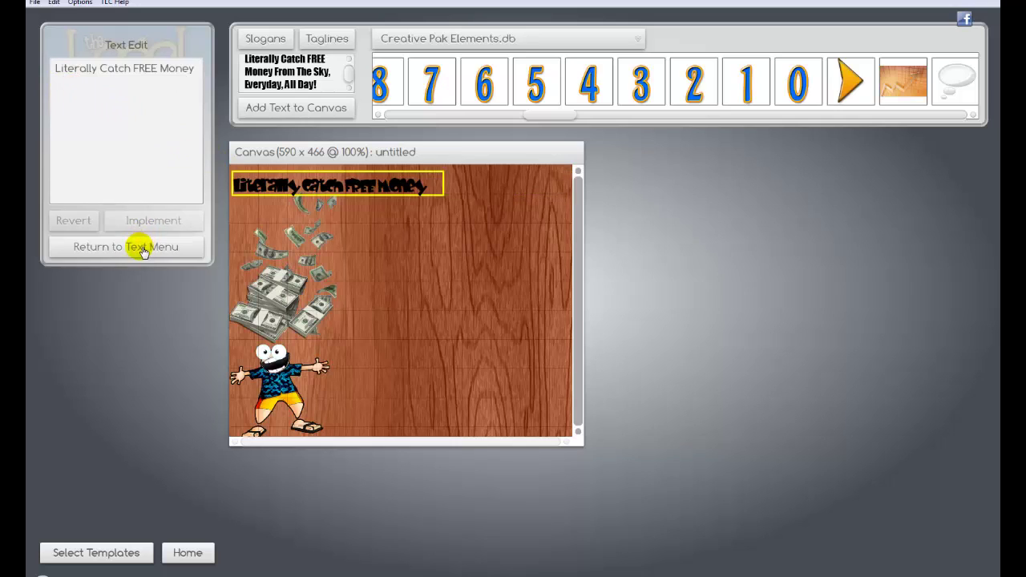
click(142, 248)
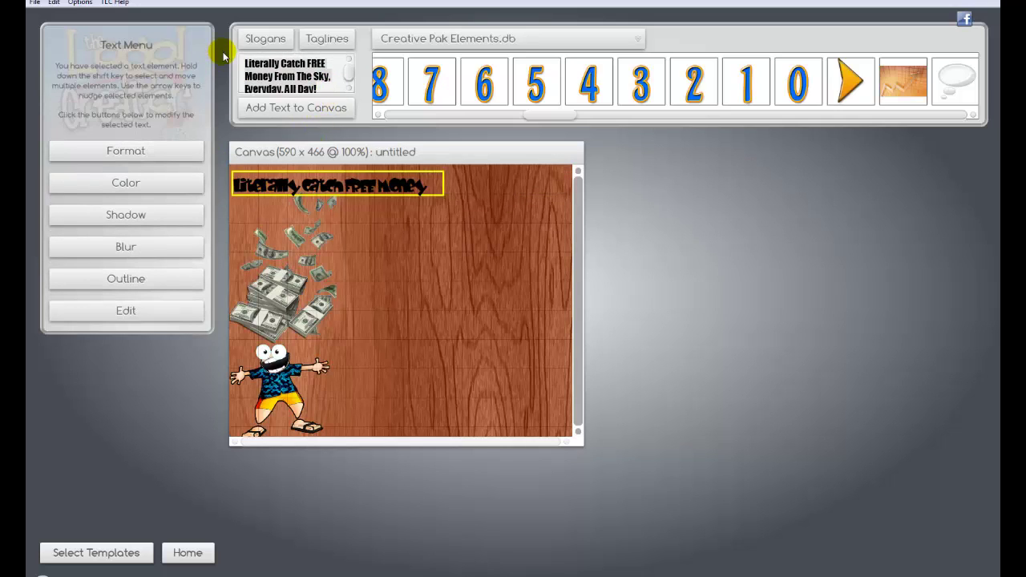
Step: Add 'From The Sky, Everyday, All Day!' as a second line in Chunkfive with tighter spacing
right_click(291, 71)
click(308, 102)
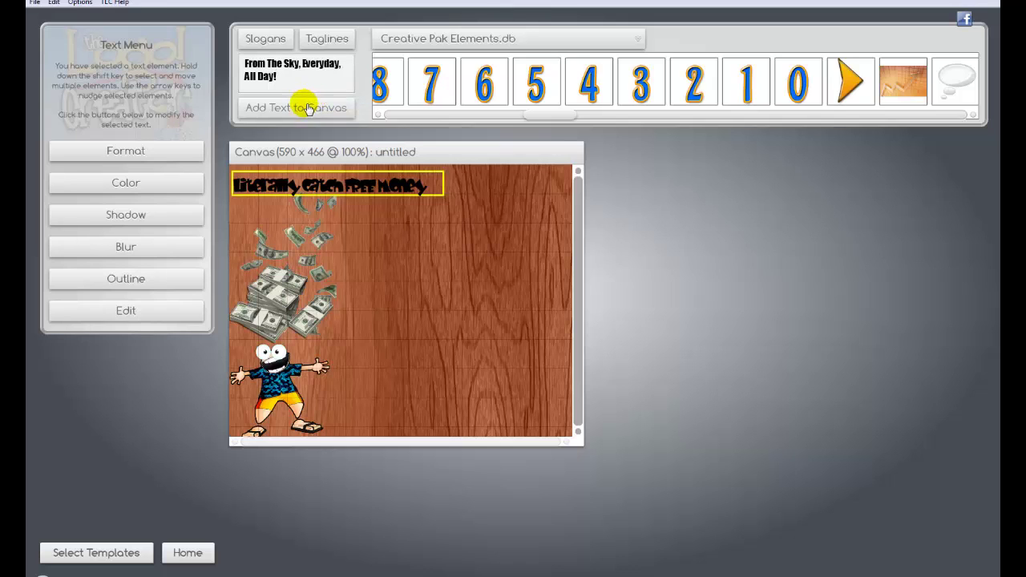
click(309, 108)
click(128, 153)
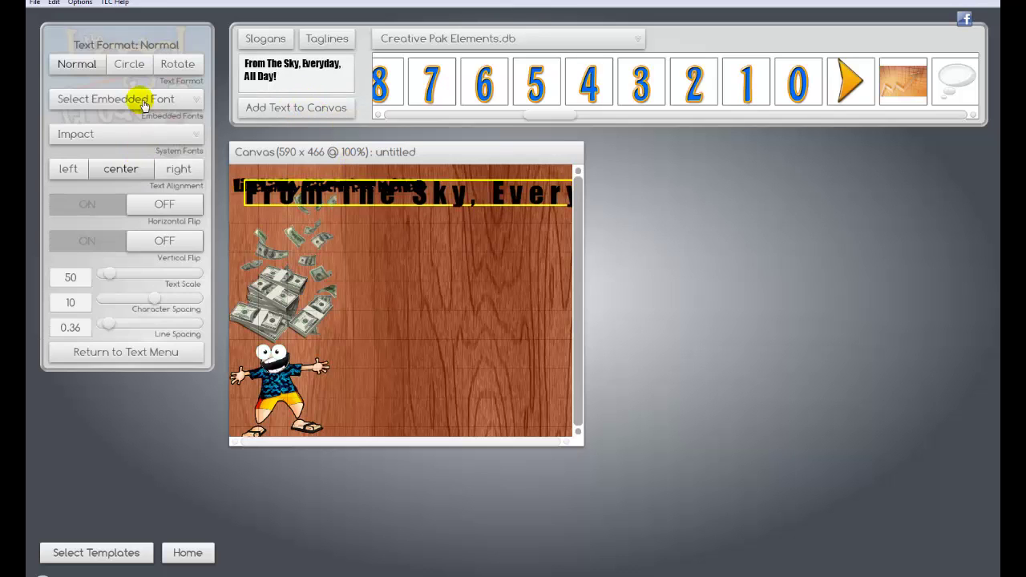
click(195, 97)
drag(195, 133, 195, 158)
scroll(193, 164, down, 5)
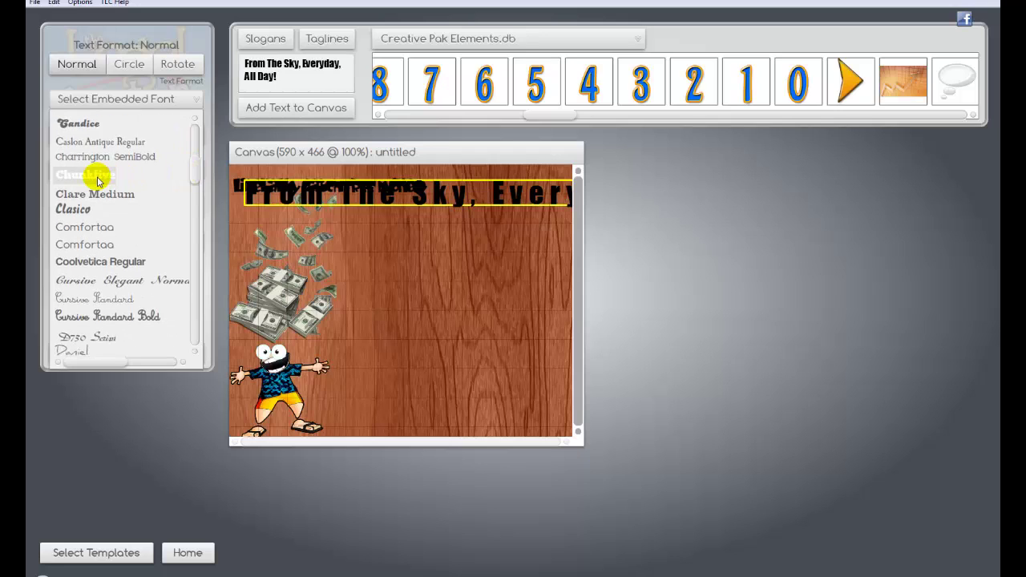
click(96, 174)
mouse_move(156, 298)
mouse_down()
mouse_move(105, 275)
mouse_move(146, 295)
mouse_up()
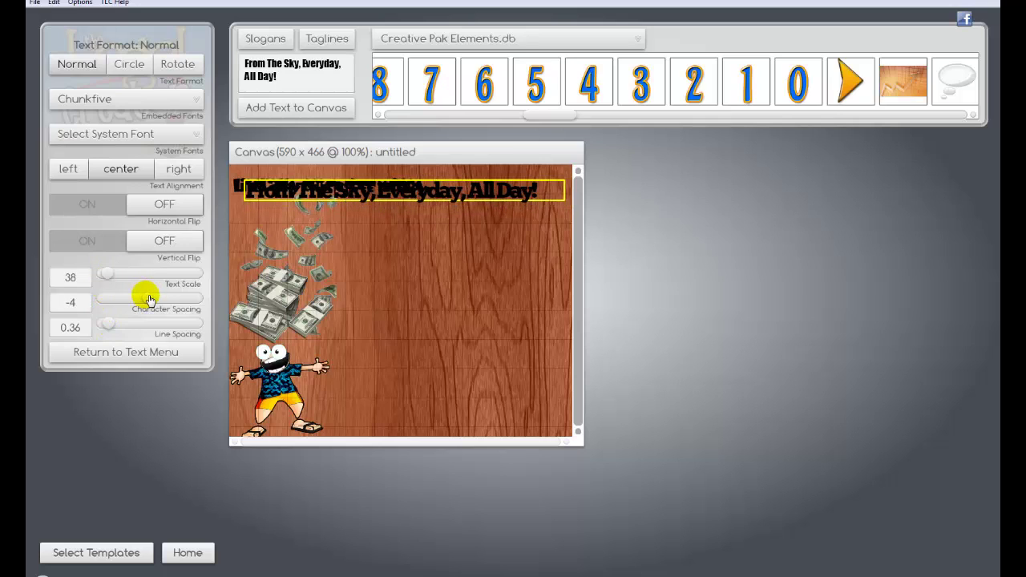
Step: Place the second line below the headline and enlarge the headline to scale 38
click(295, 210)
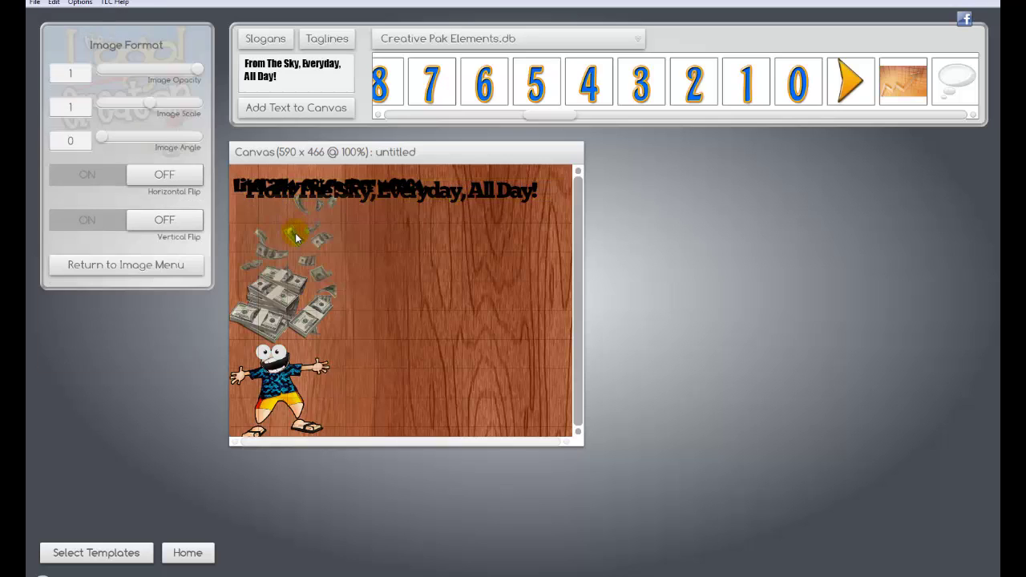
click(262, 201)
drag(263, 201, 283, 221)
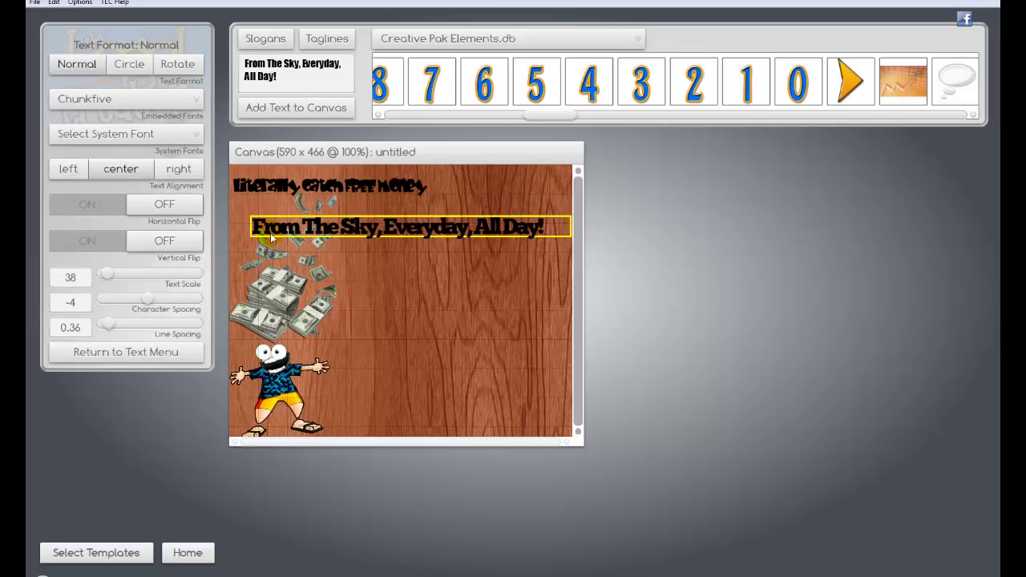
click(271, 189)
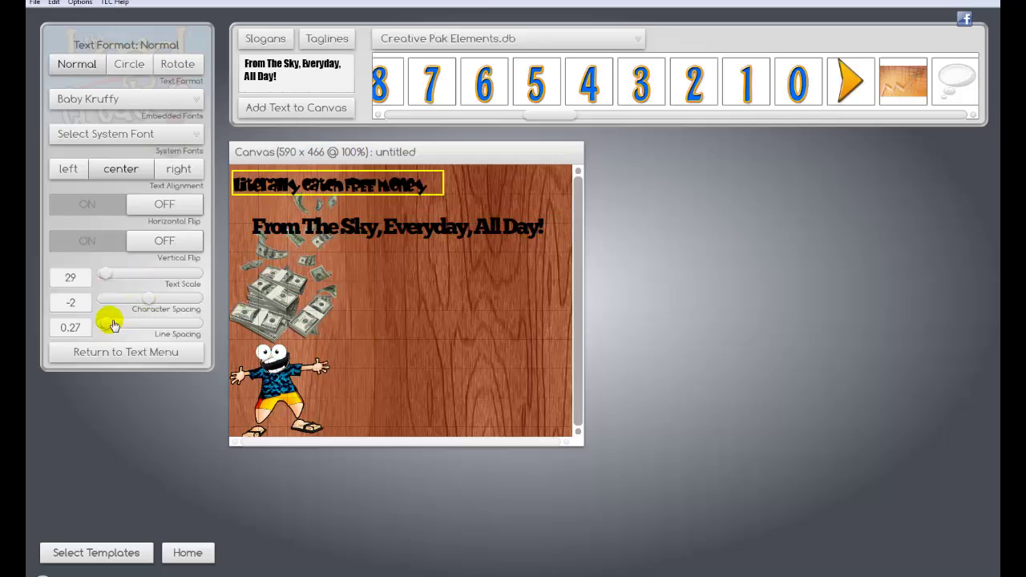
drag(105, 275, 154, 298)
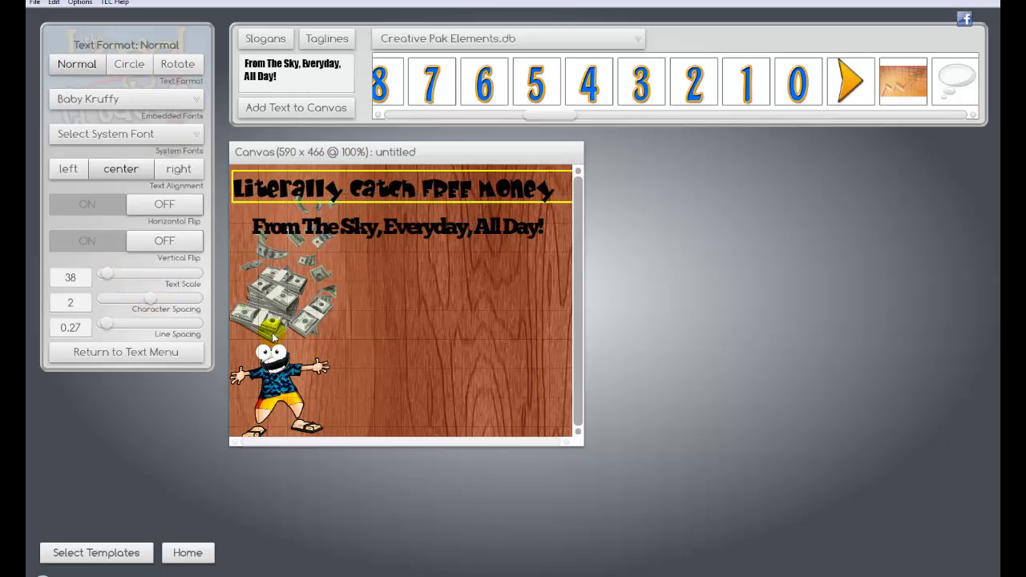
click(419, 322)
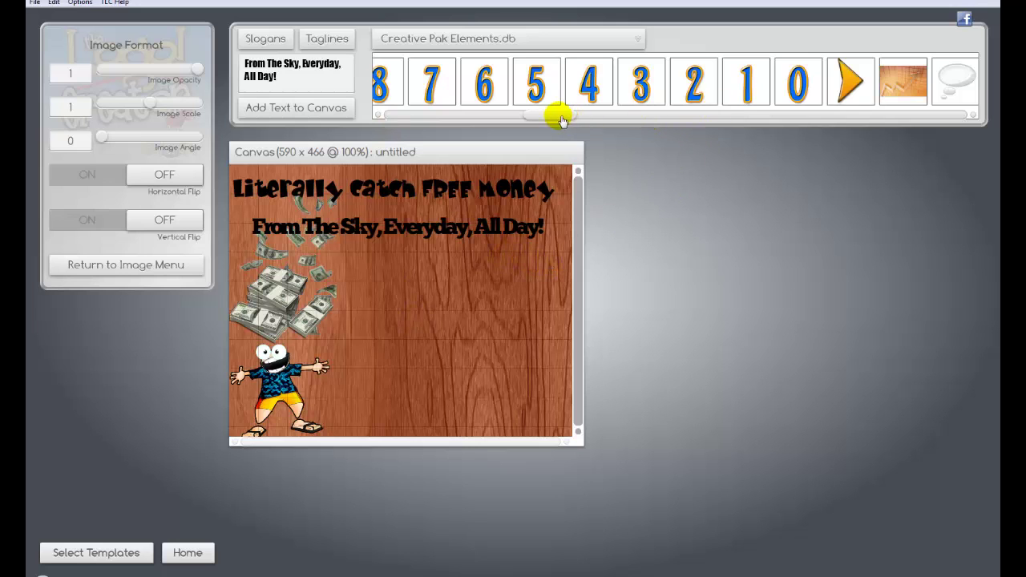
Step: Place a speech bubble at scale 0.52 just above the cartoon man's head
drag(557, 115, 607, 122)
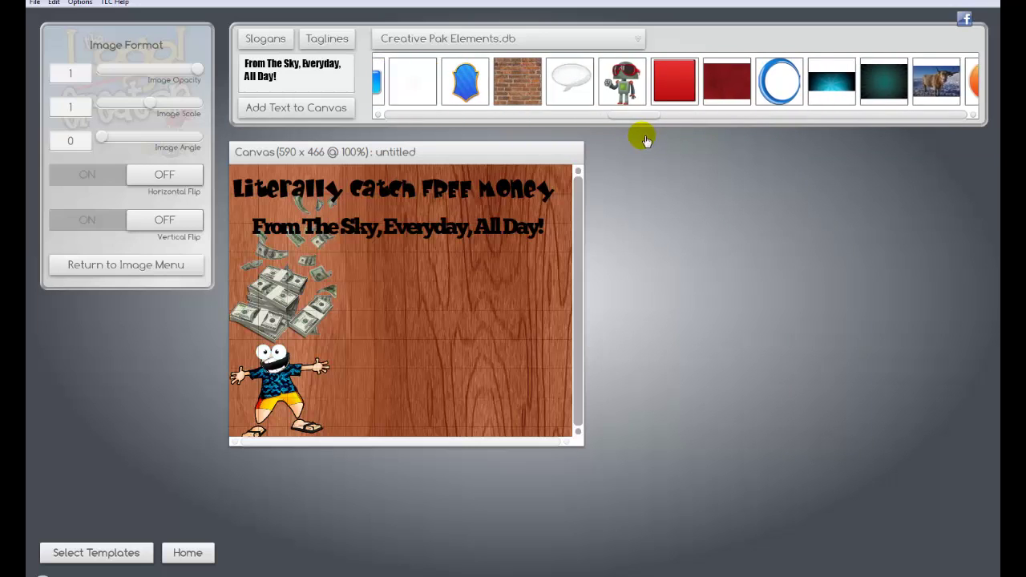
drag(696, 80, 399, 340)
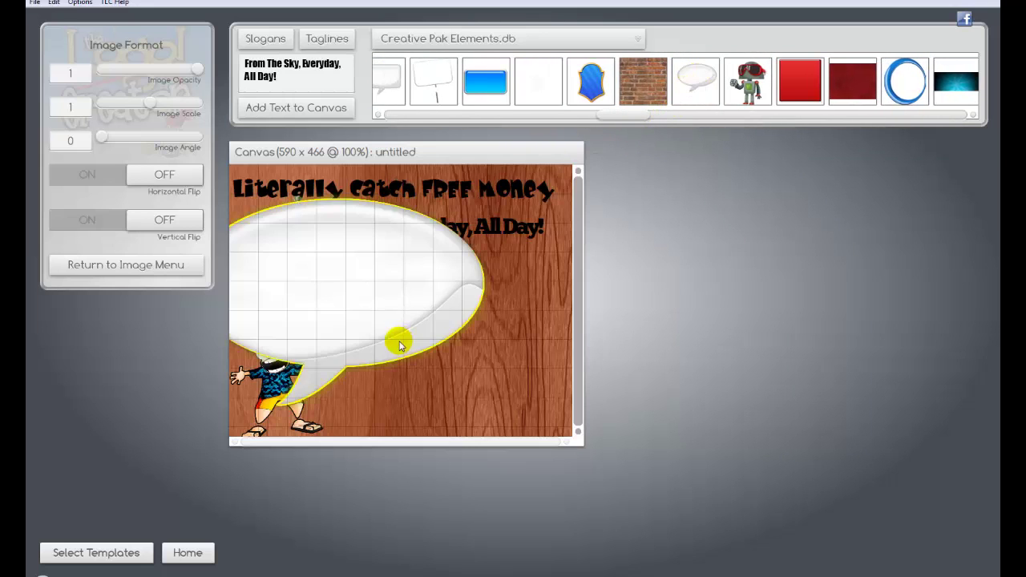
drag(147, 116, 126, 112)
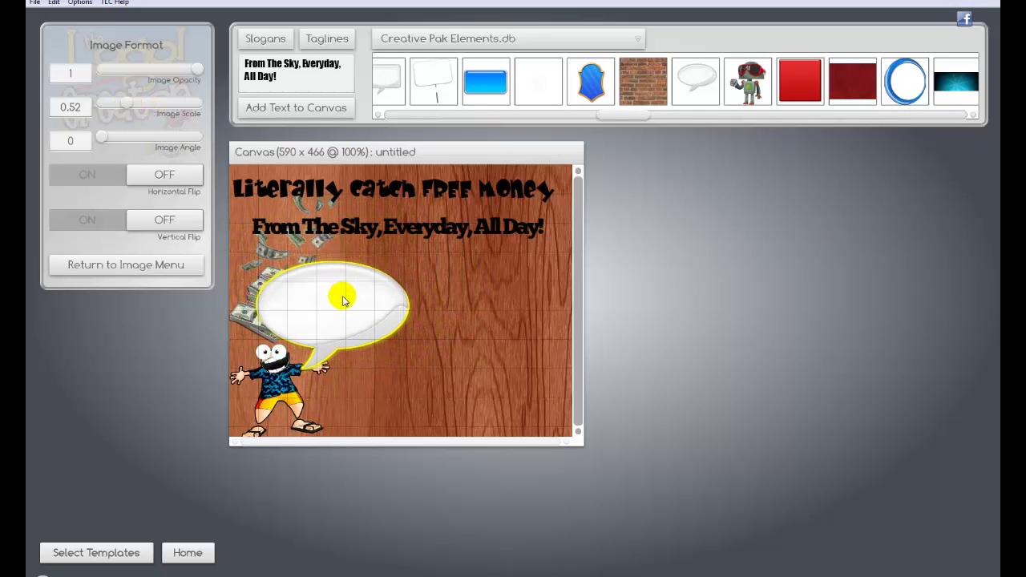
drag(337, 296, 395, 282)
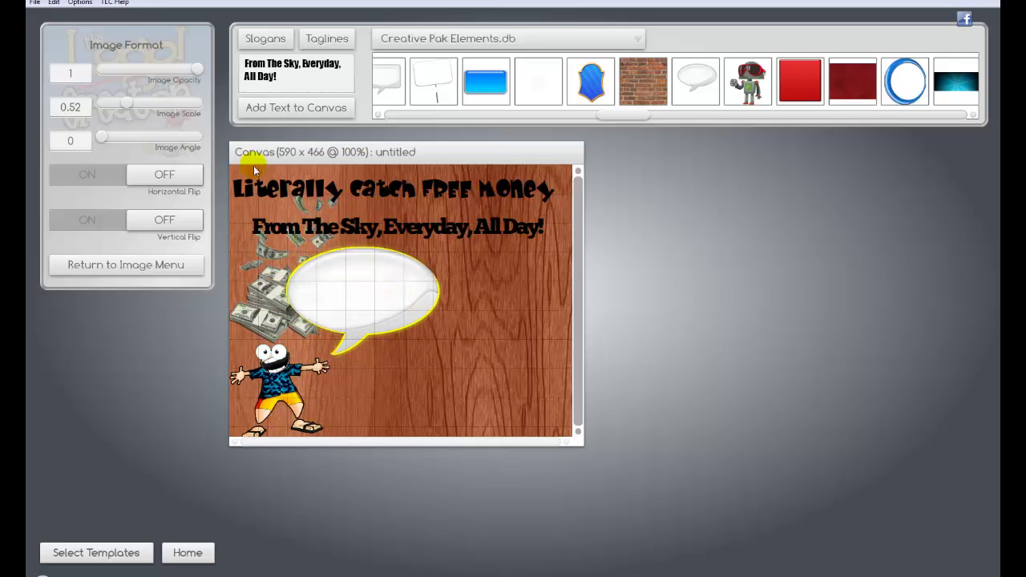
Step: Add the text 'AWESOME!' to the canvas
click(243, 61)
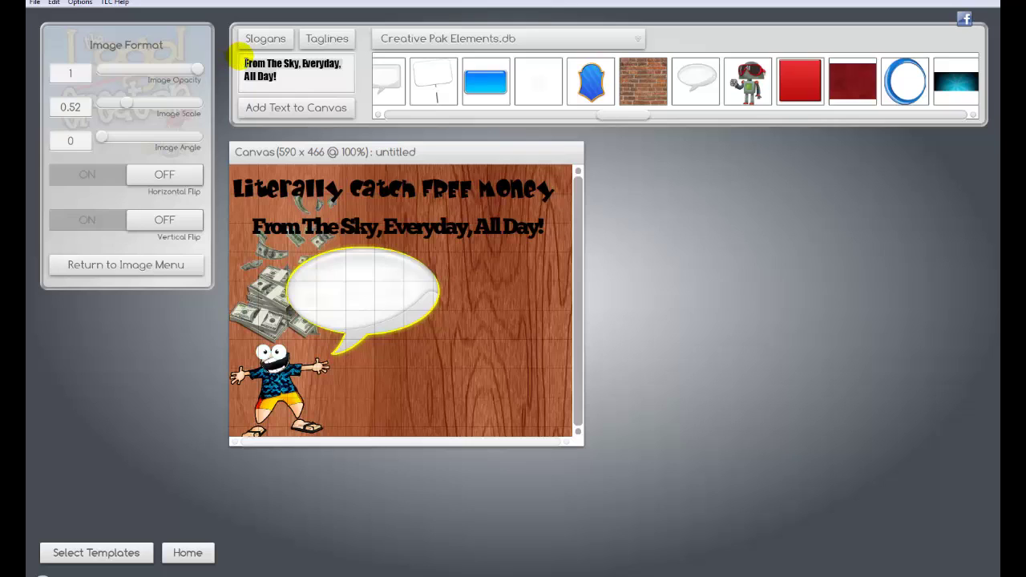
key(ctrl+a)
text(AWESOME-)
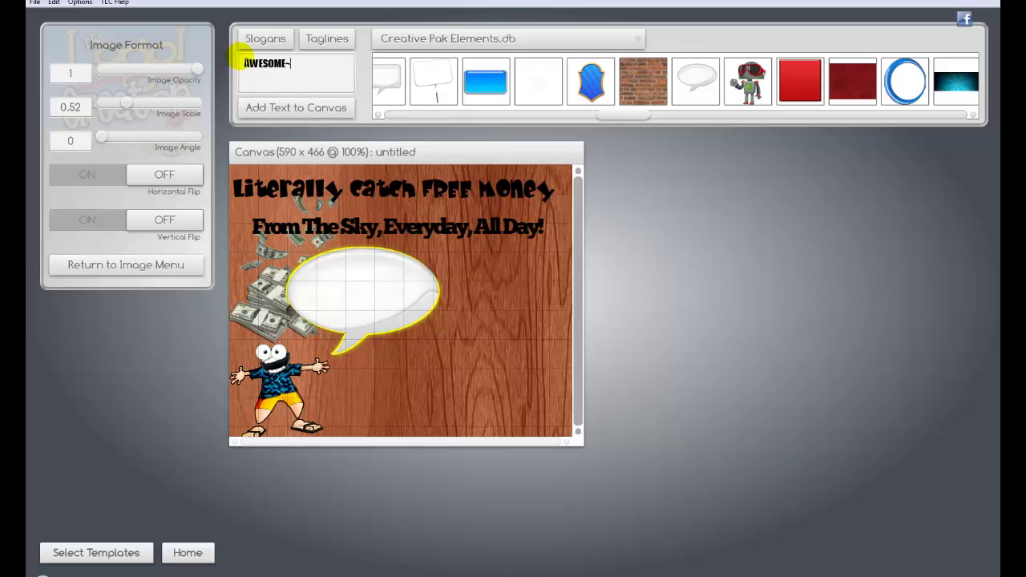
key(BackSpace)
text(!)
key(Return)
click(296, 107)
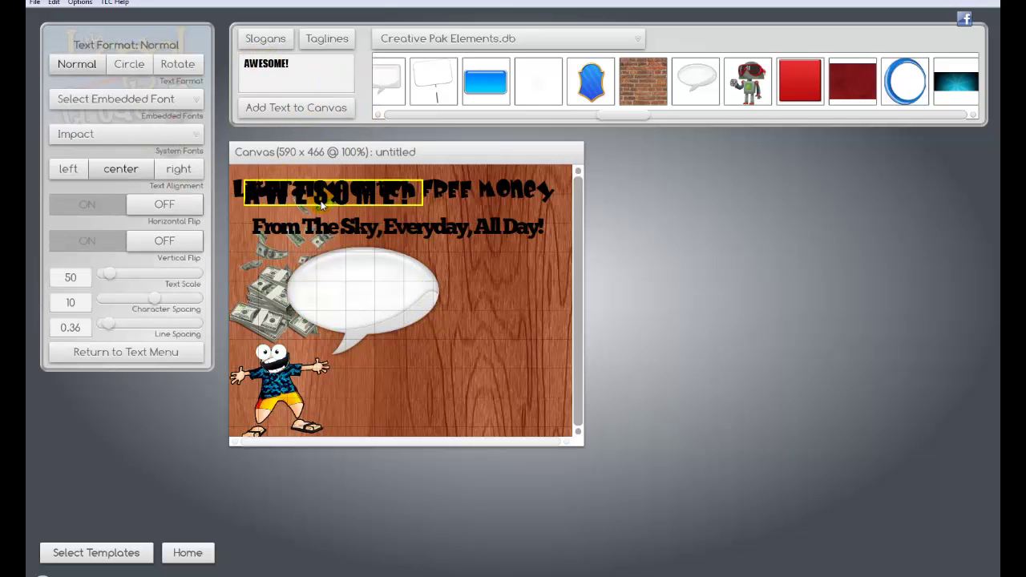
Step: Center AWESOME! inside the speech bubble with tighter letter spacing at text scale 41
drag(322, 205, 357, 298)
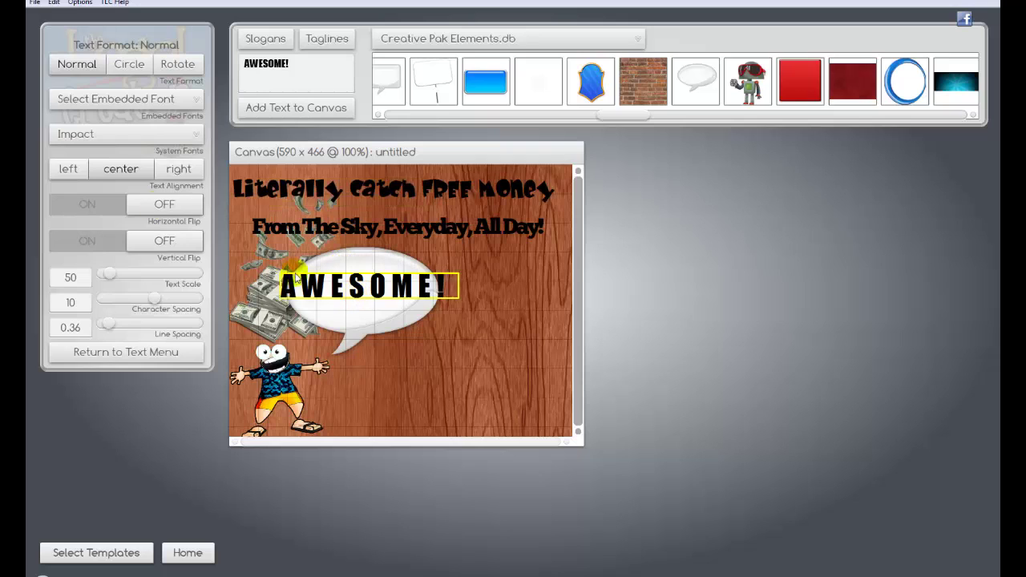
drag(144, 294, 107, 275)
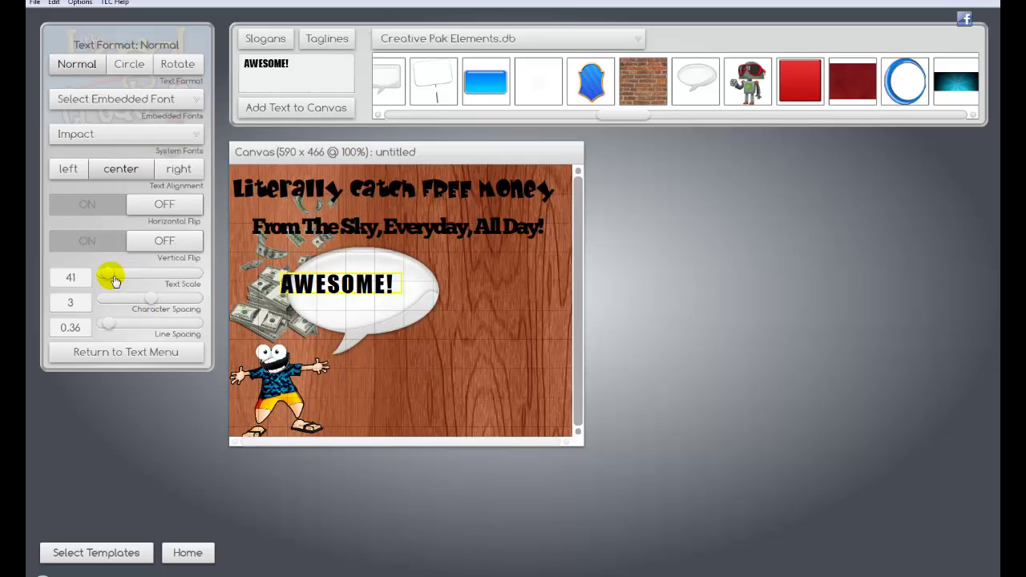
drag(307, 294, 334, 298)
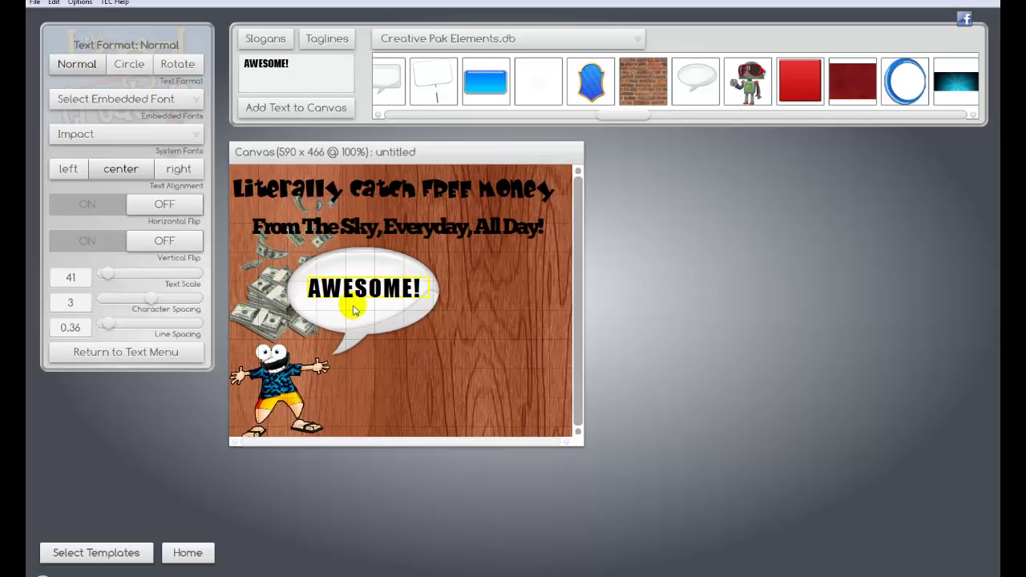
click(245, 293)
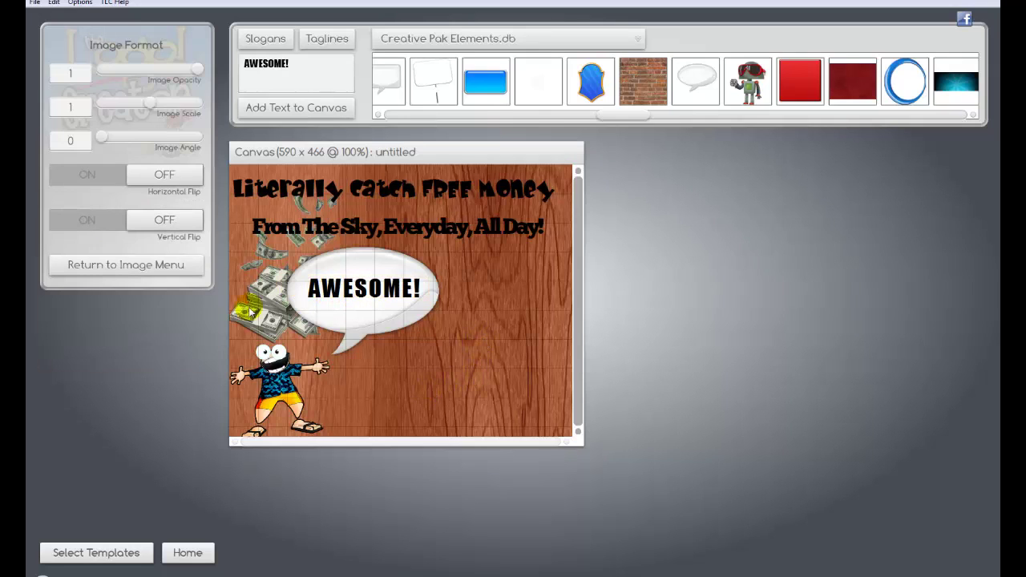
Step: Save the canvas as a PNG image named 'whatever' on the Desktop
click(36, 6)
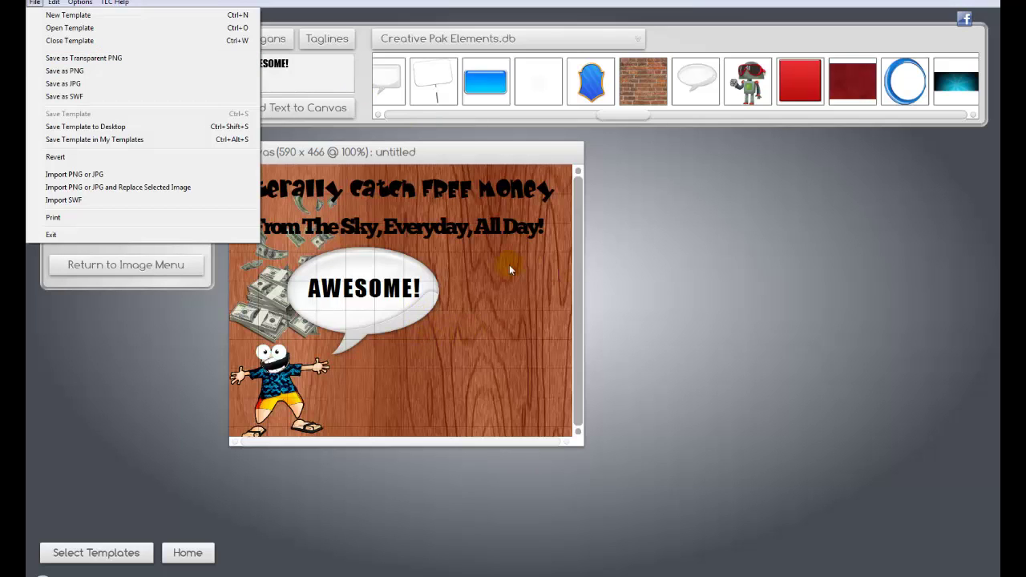
click(80, 71)
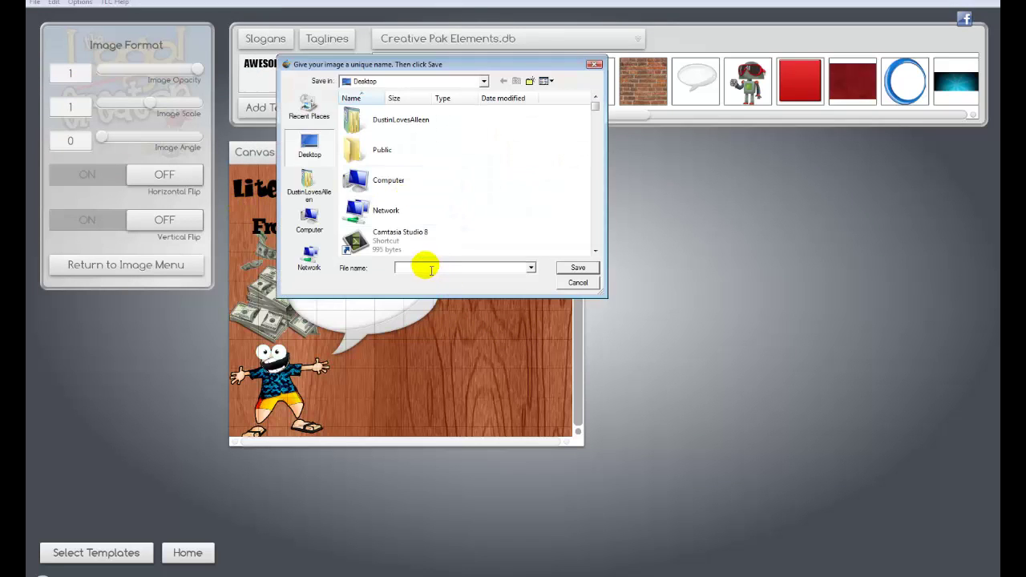
text(whatever)
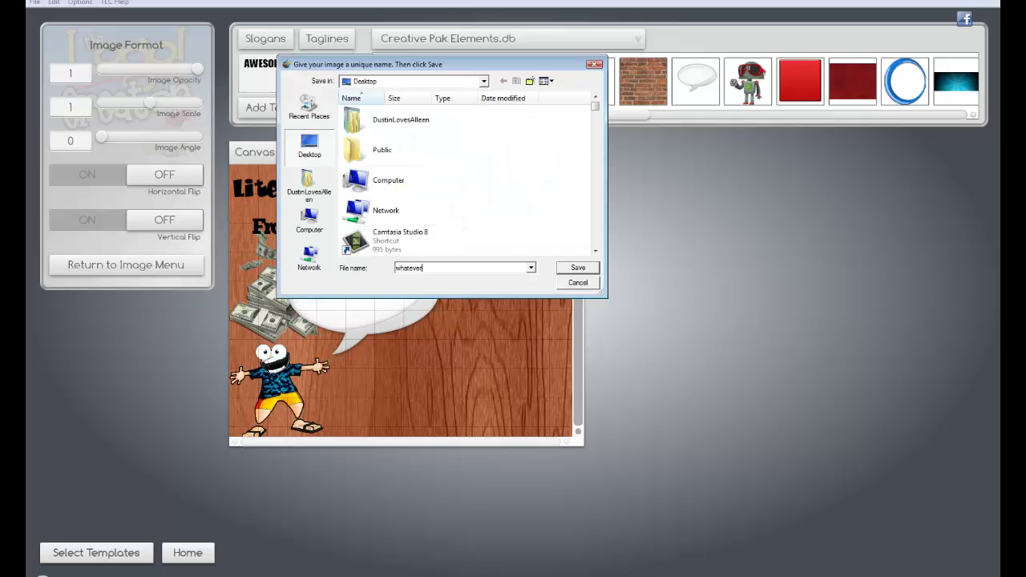
click(563, 268)
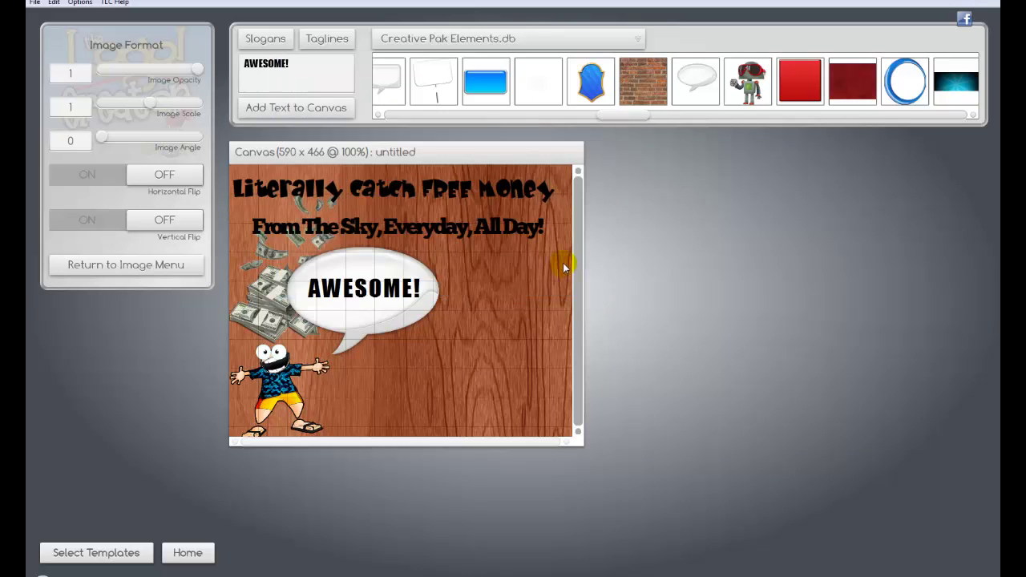